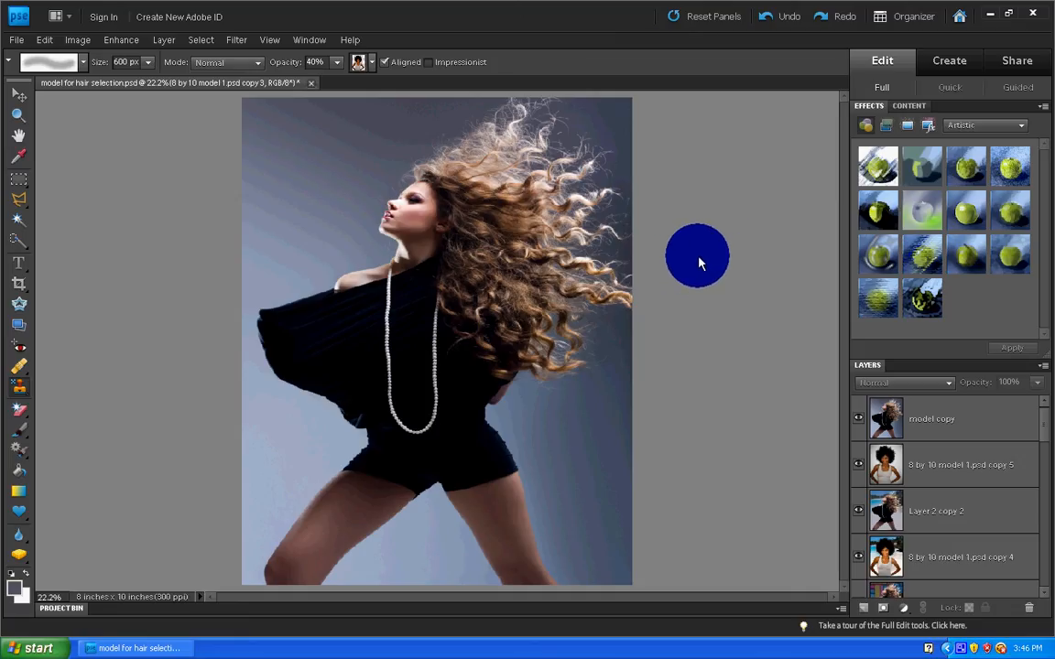
- Hide the model copy layer to view the portrait beneath it, and show it again
click(859, 423)
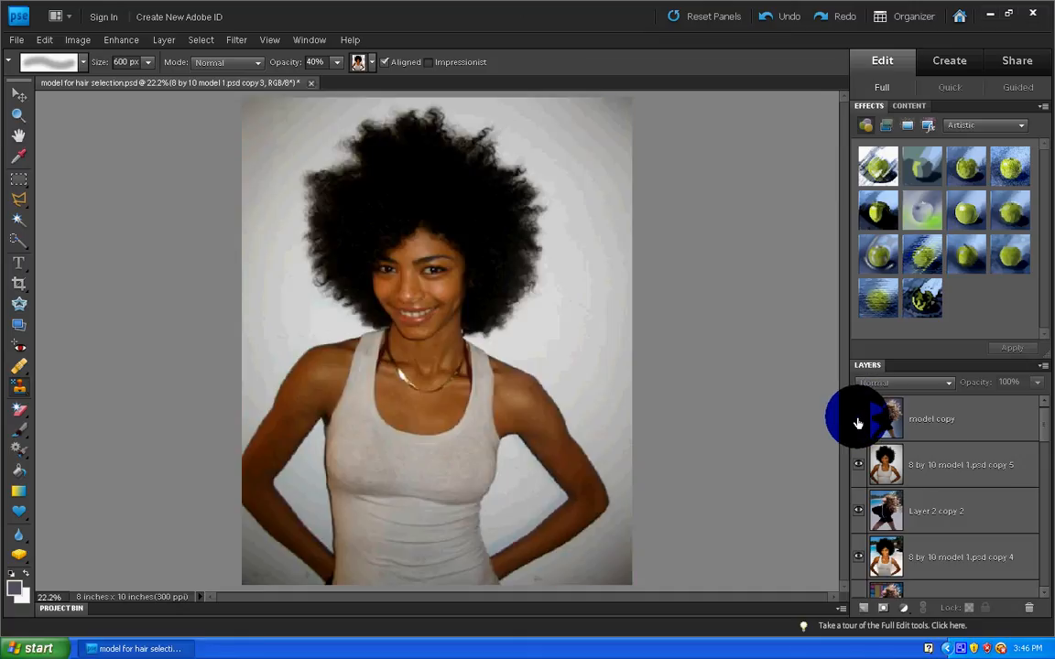
click(859, 424)
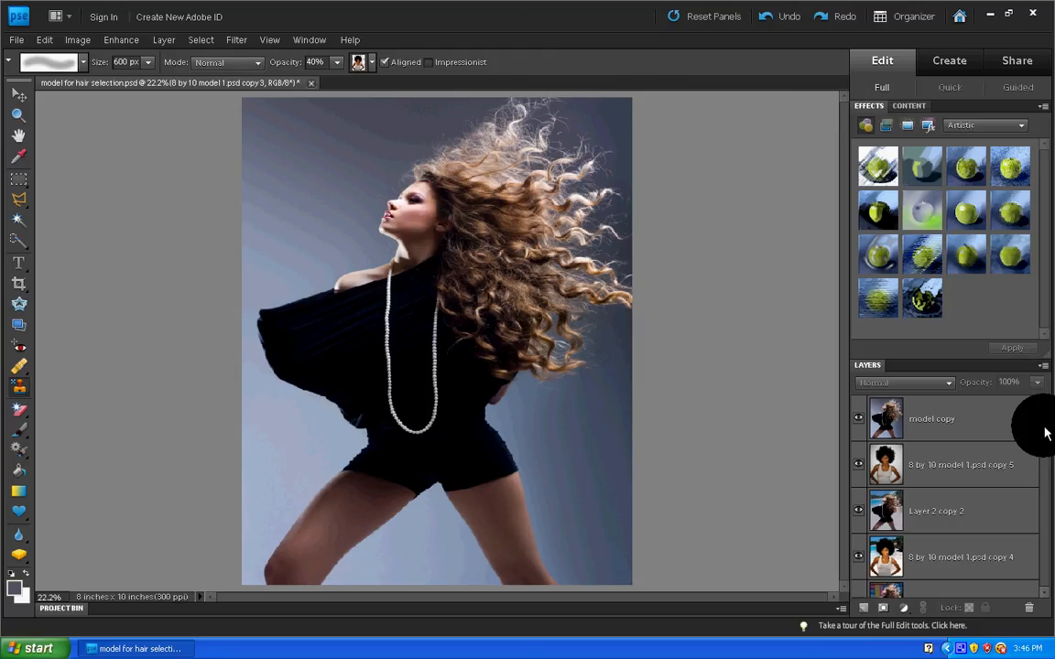
scroll(1047, 433, down, 1)
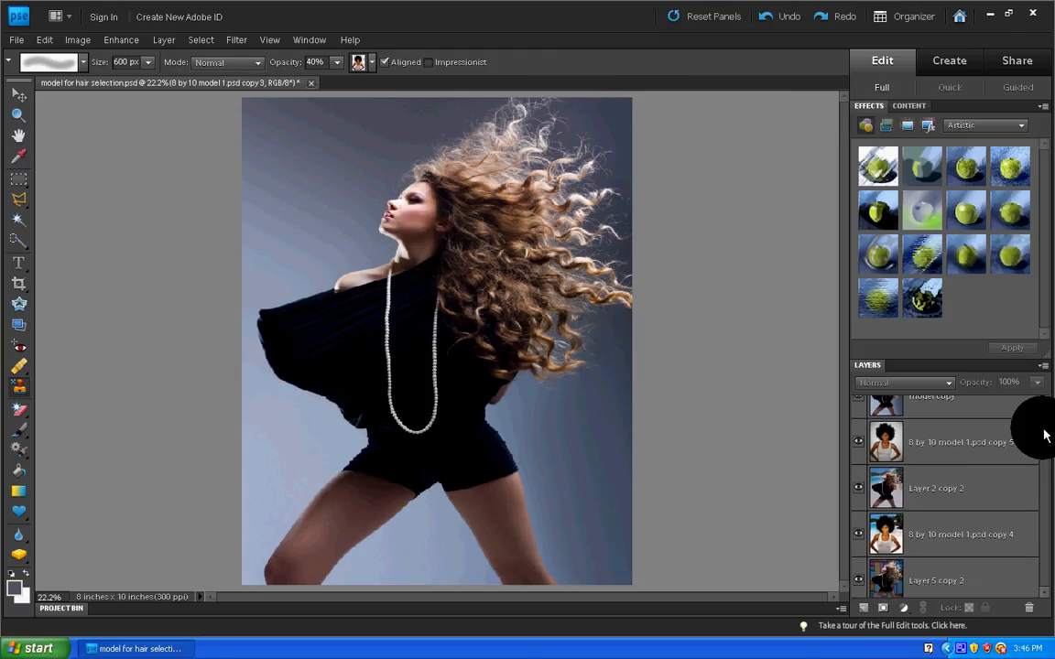
scroll(1047, 433, up, 1)
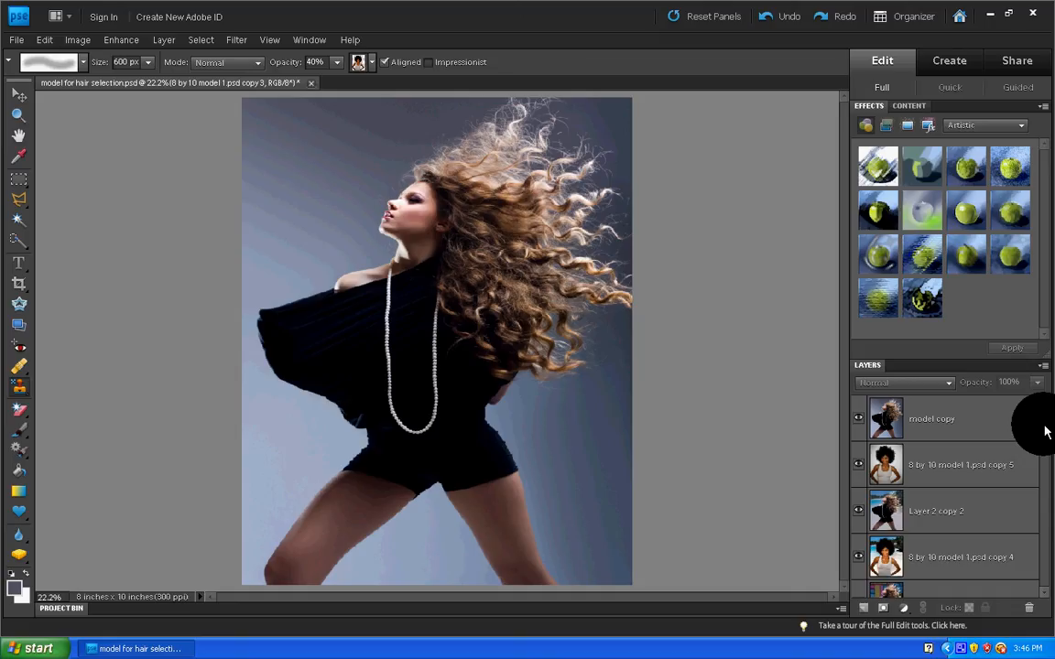
mouse_move(1047, 432)
mouse_down()
mouse_move(1047, 491)
mouse_move(1046, 426)
mouse_up()
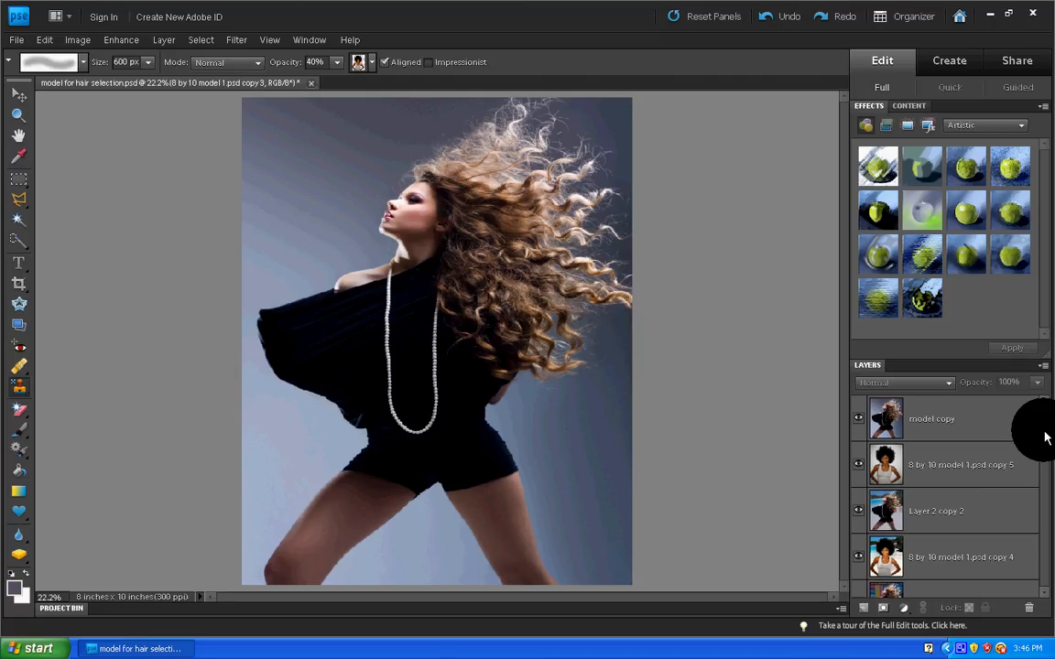
mouse_move(1045, 438)
mouse_down()
mouse_move(1049, 530)
mouse_move(1047, 421)
mouse_up()
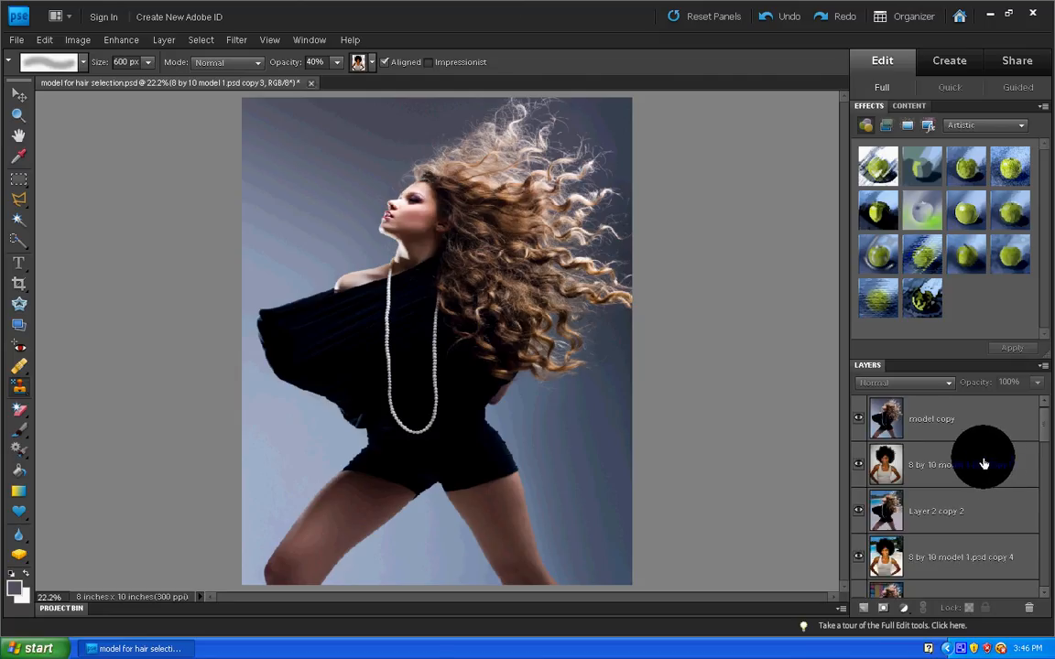
- Hide the model copy and 8 by 10 model 1.psd copy 5 layers and examine the hair edges on Layer 2 copy 2 up close
click(859, 421)
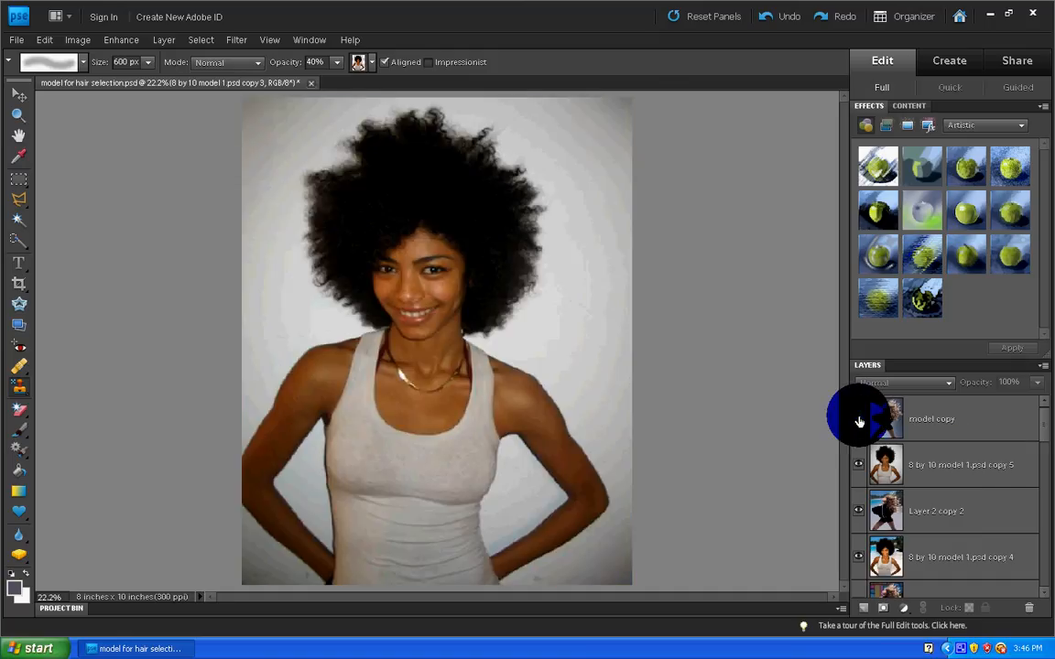
click(857, 470)
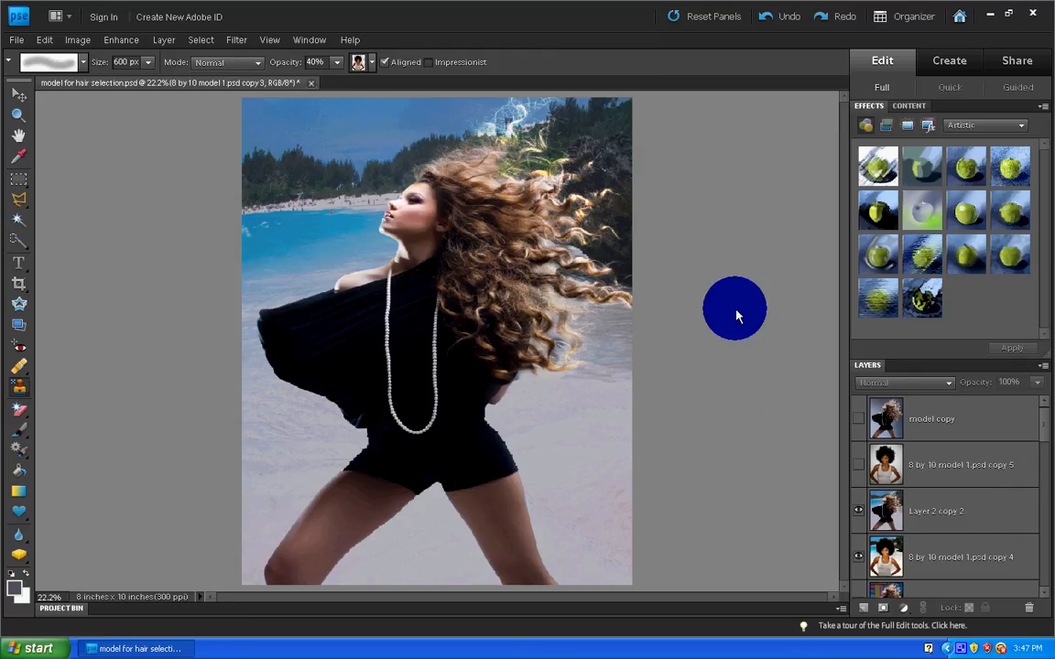
key(ctrl+equal)
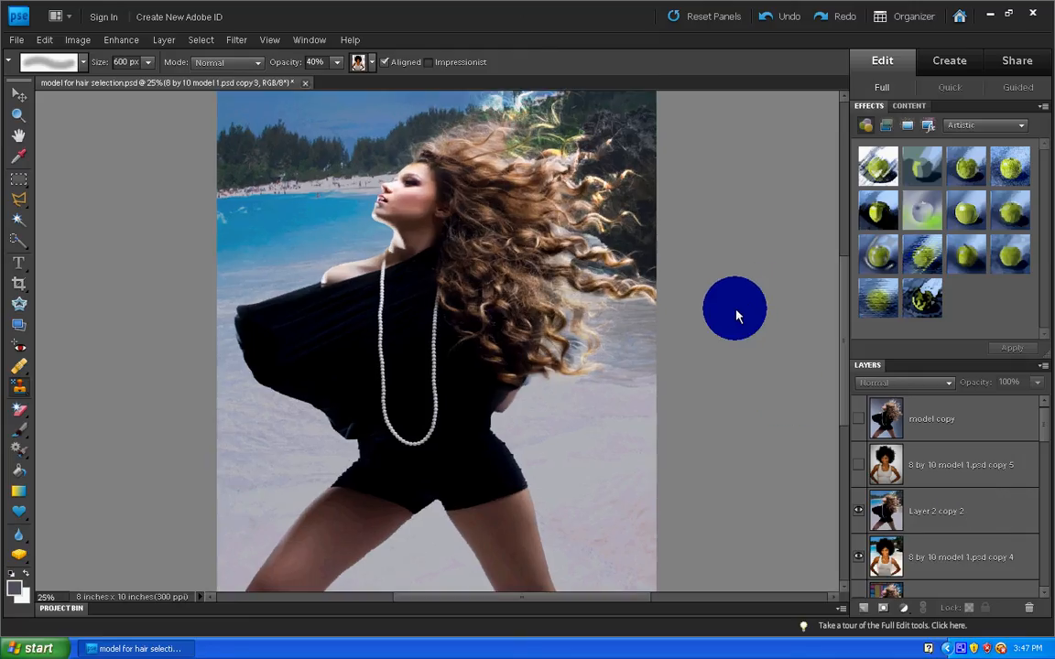
key(ctrl+equal)
key(ctrl+equal)
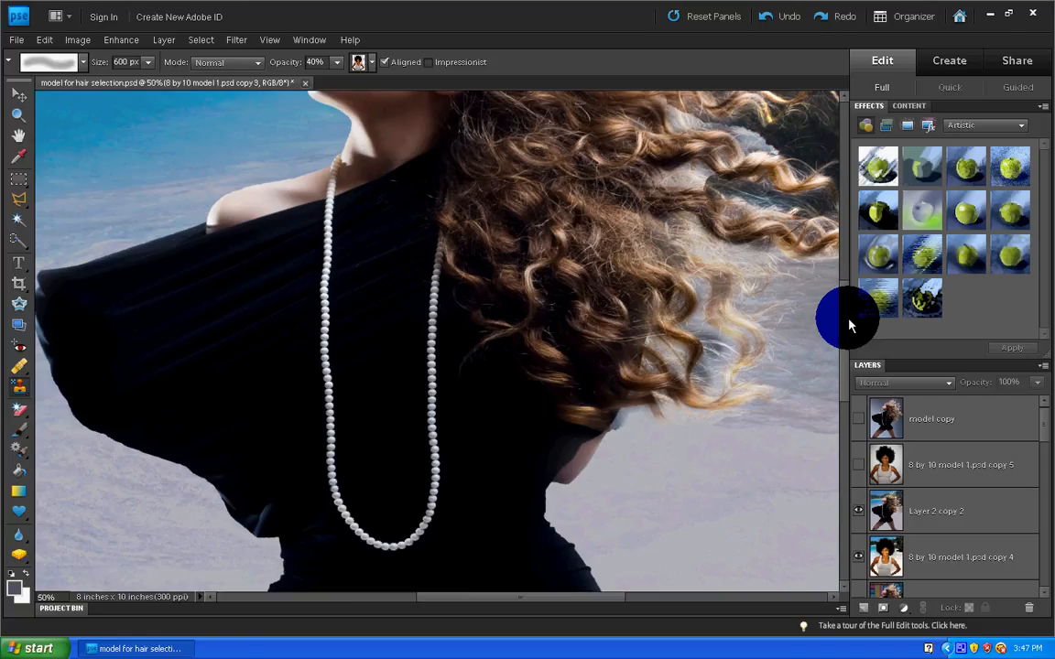
drag(849, 325, 811, 284)
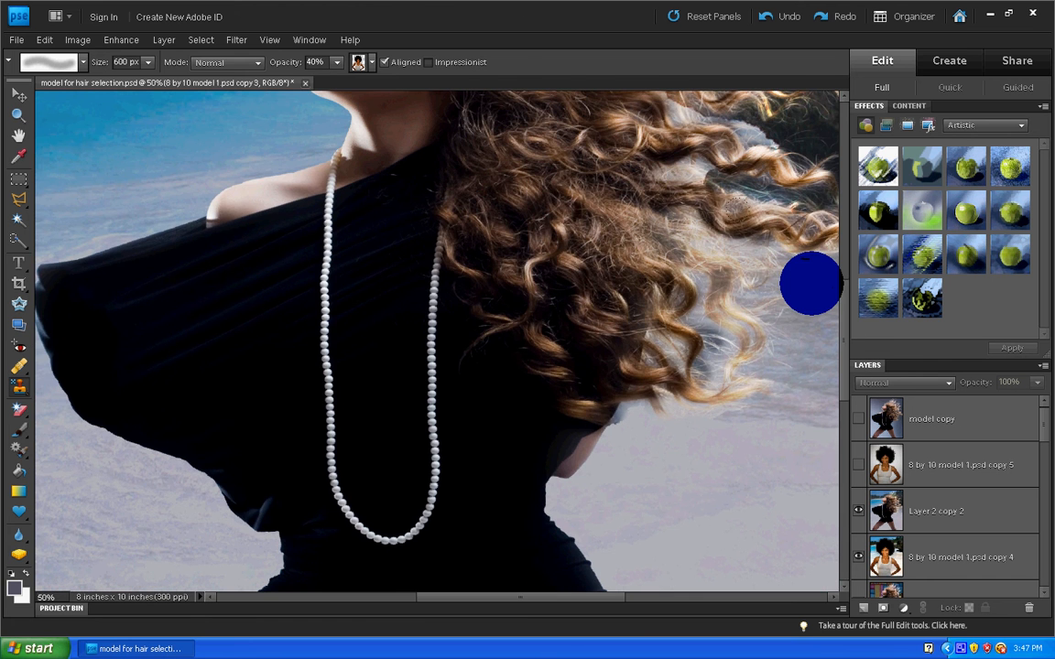
key(ctrl+minus)
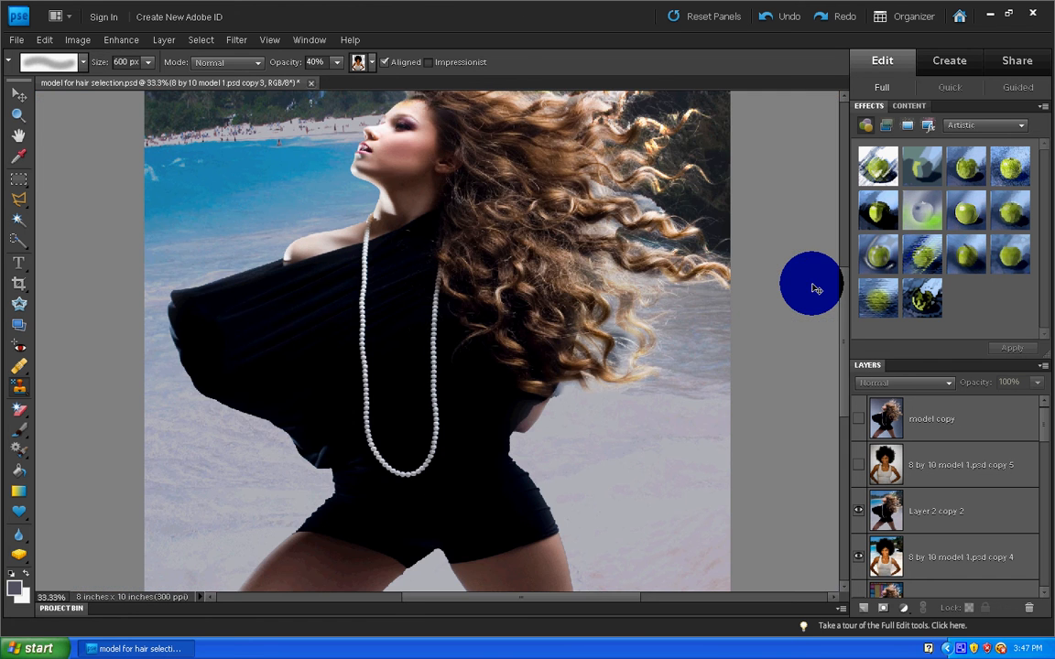
- Hide Layer 2 copy 2 and inspect the afro hair against the beach background on the layer beneath
click(859, 511)
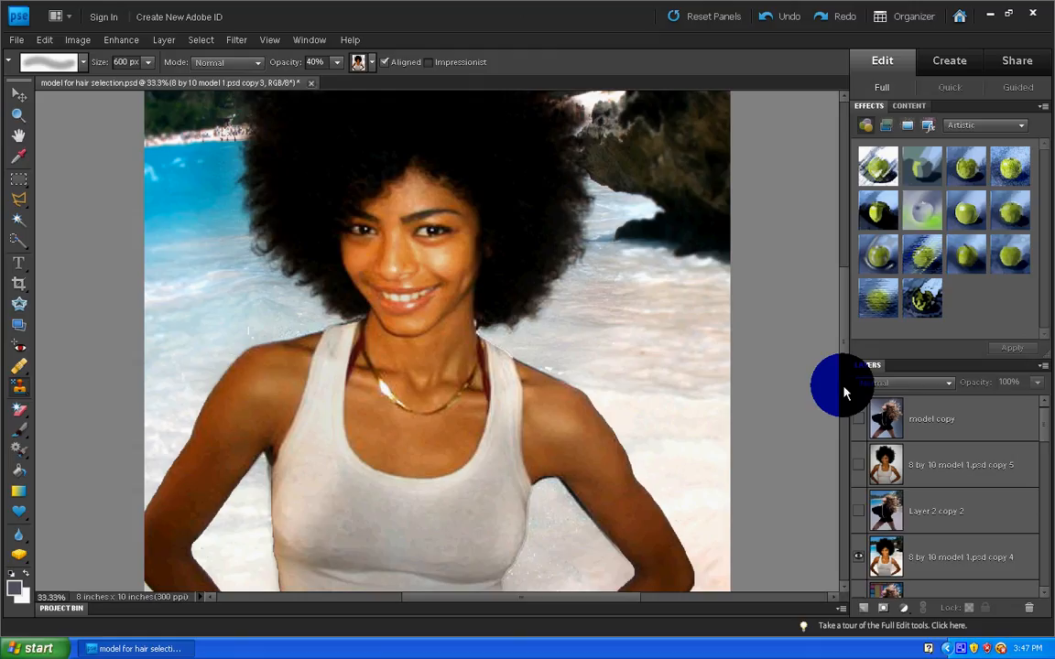
drag(844, 394, 844, 359)
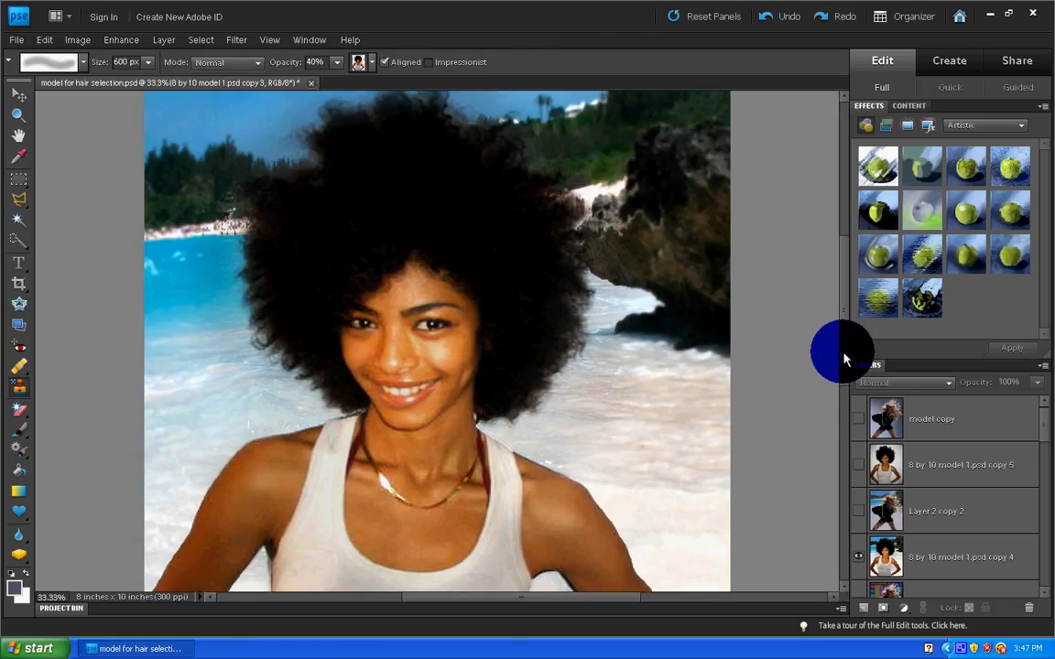
drag(845, 359, 843, 396)
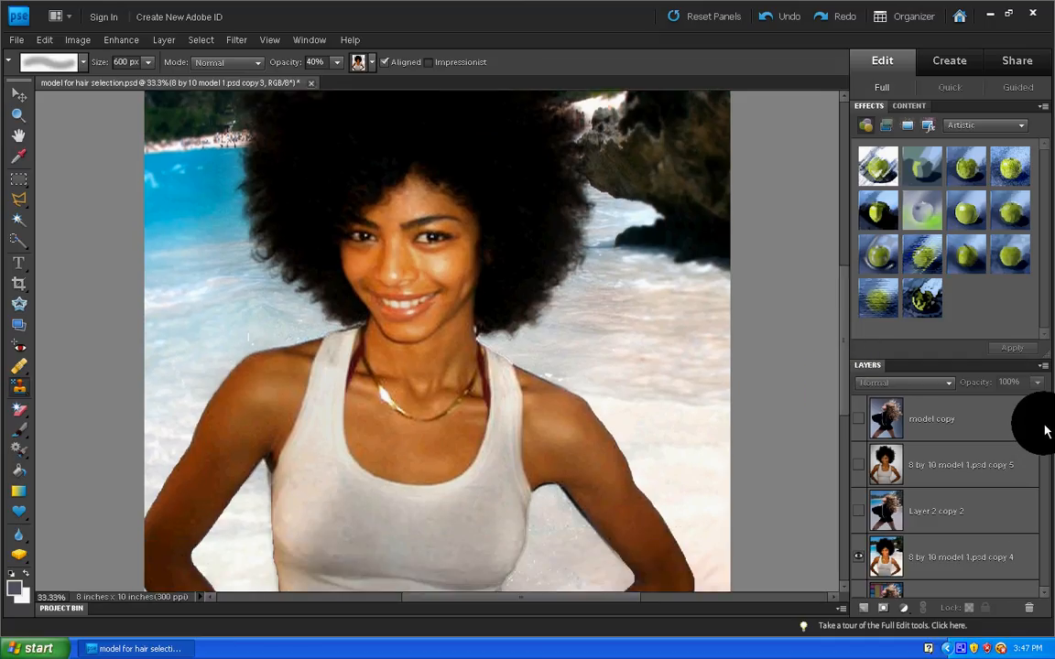
- Hide the 8 by 10 model 1.psd copy 4 and Layer 5 copy 2 layers to view both models on the colourful patchwork background
scroll(869, 486, down, 2)
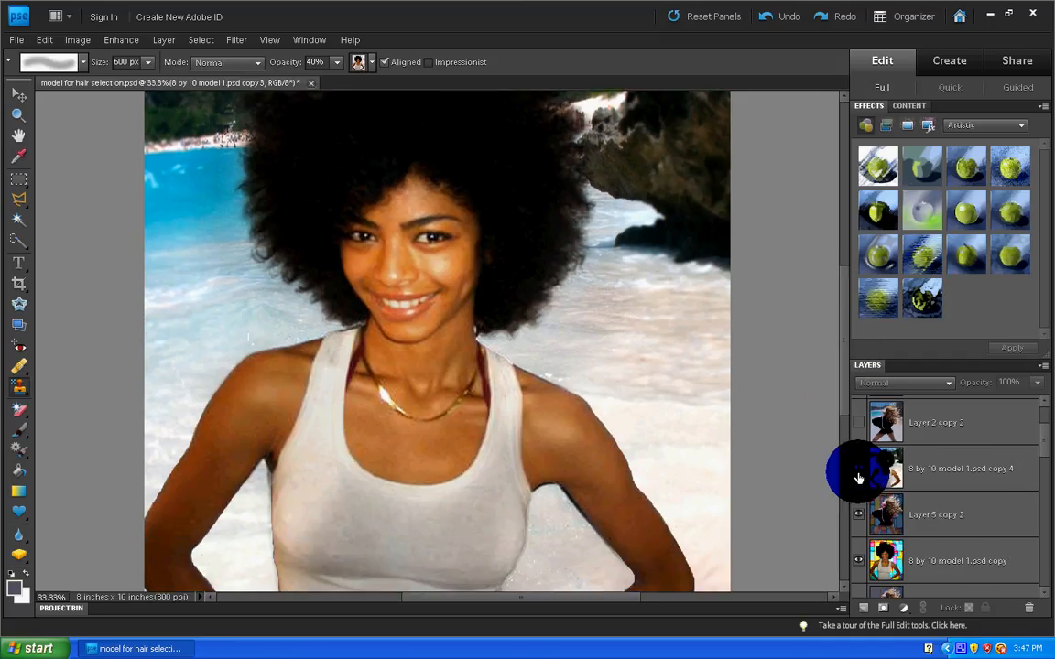
click(858, 475)
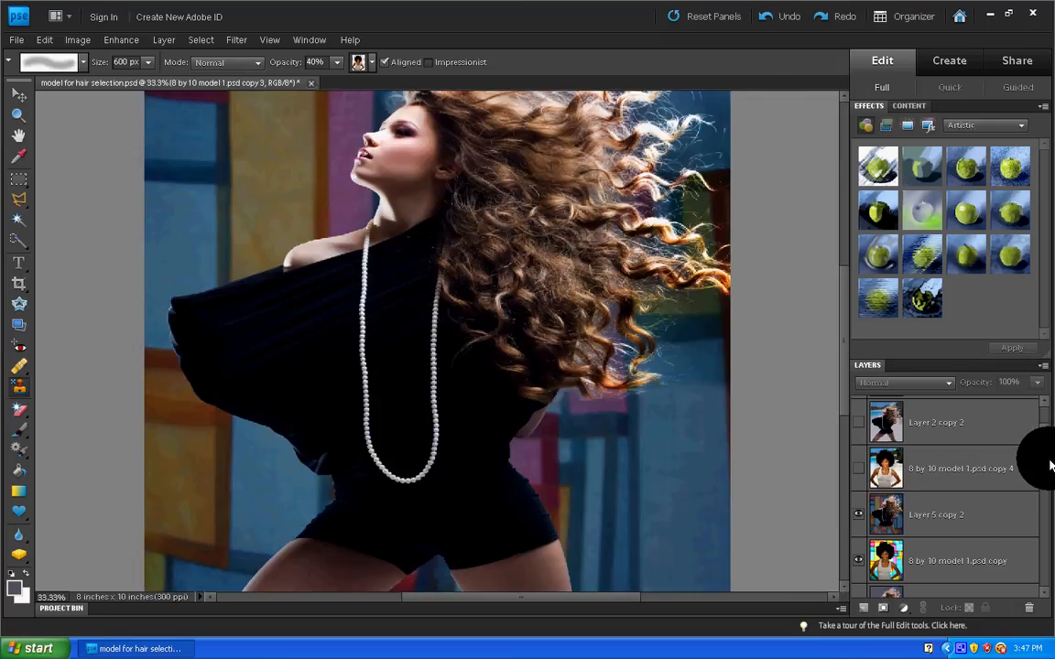
scroll(1044, 444, up, 1)
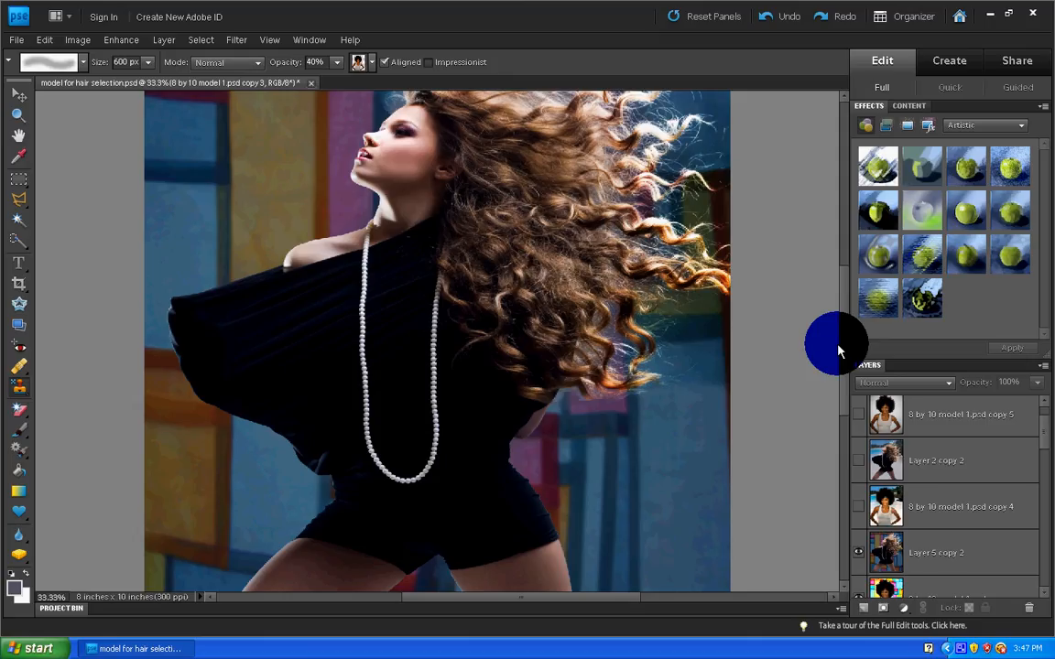
drag(839, 346, 854, 558)
click(855, 555)
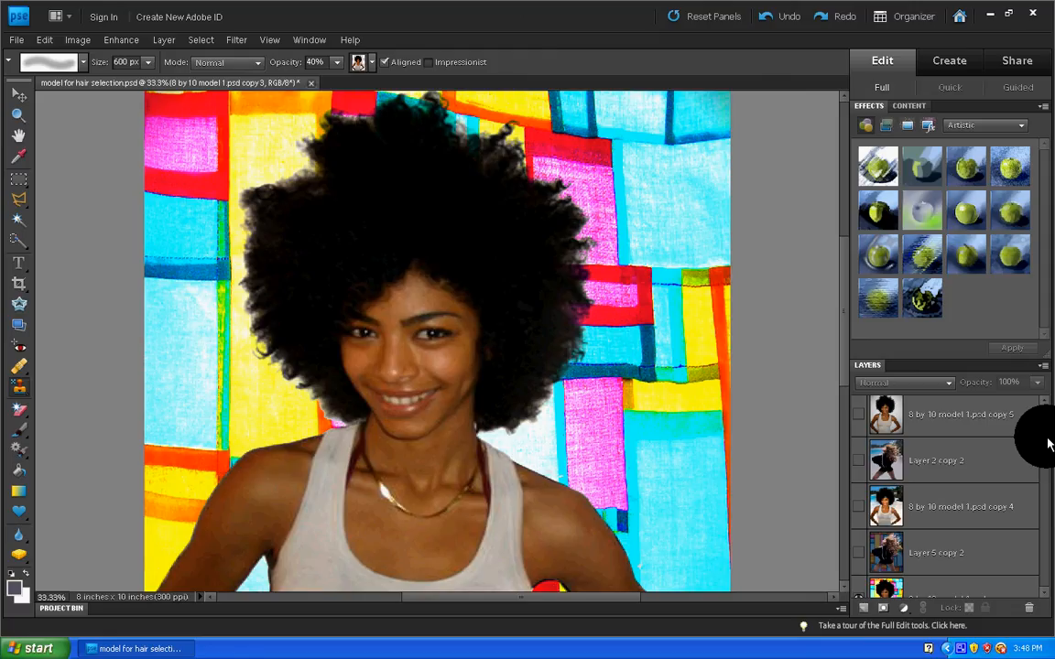
- Delete the six uppermost layers, from model copy down to 8 by 10 model 1.psd copy
scroll(1049, 449, down, 2)
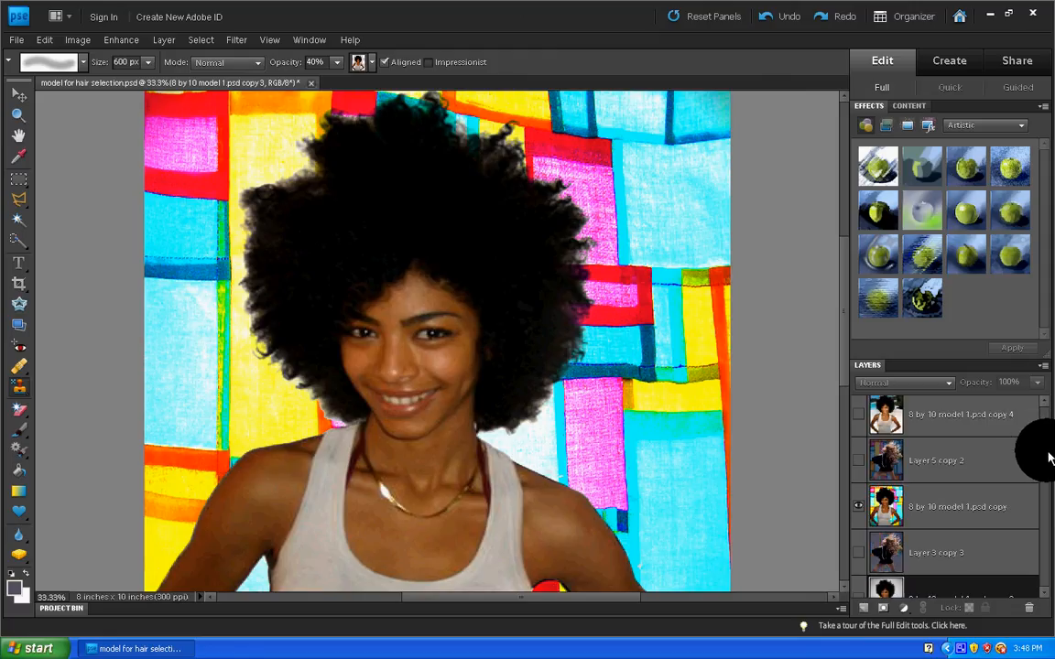
scroll(1048, 449, up, 2)
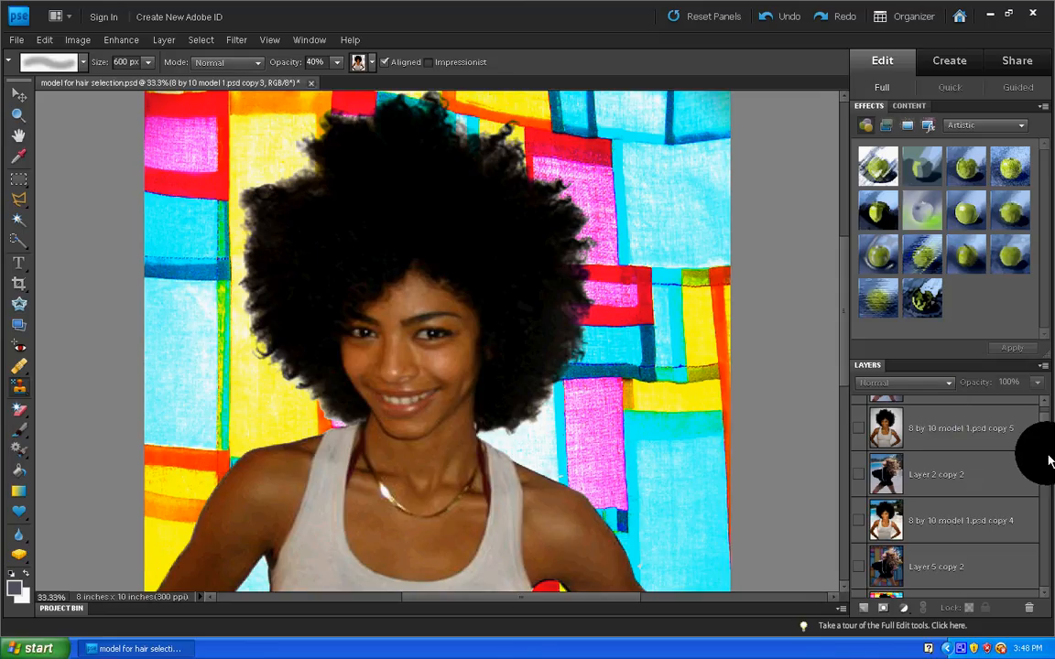
scroll(1008, 431, up, 1)
click(959, 432)
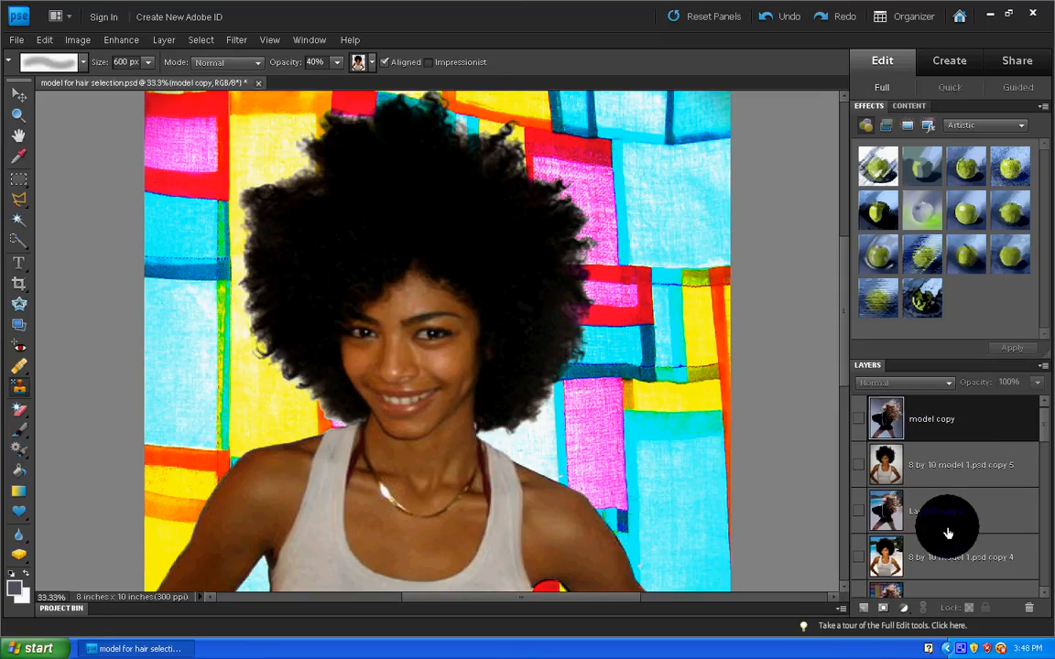
click(1030, 612)
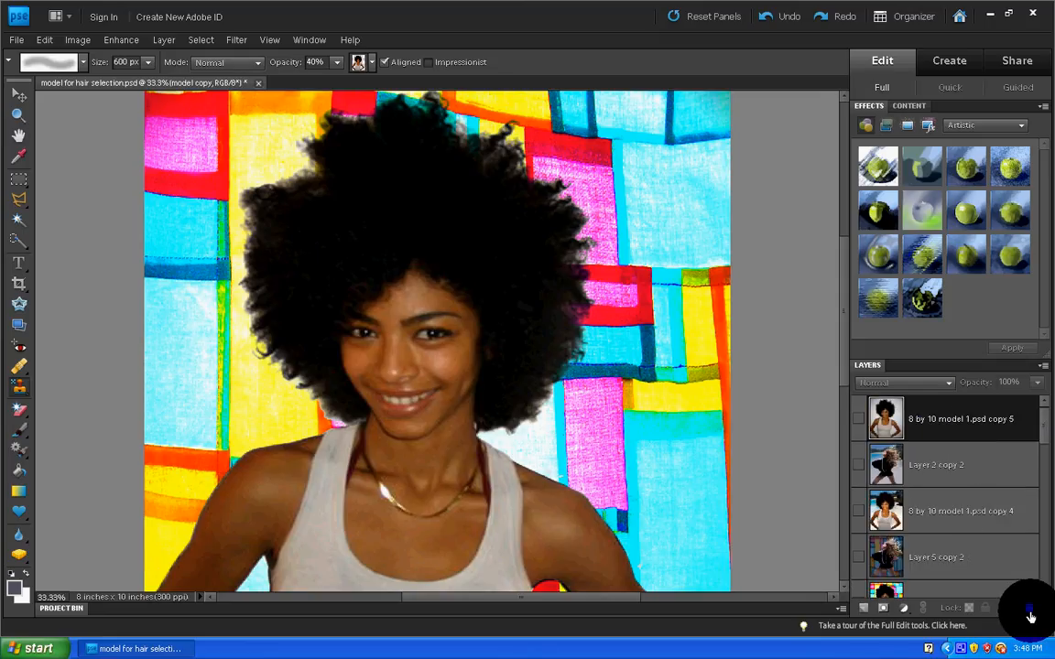
click(1030, 613)
click(1029, 613)
click(1030, 613)
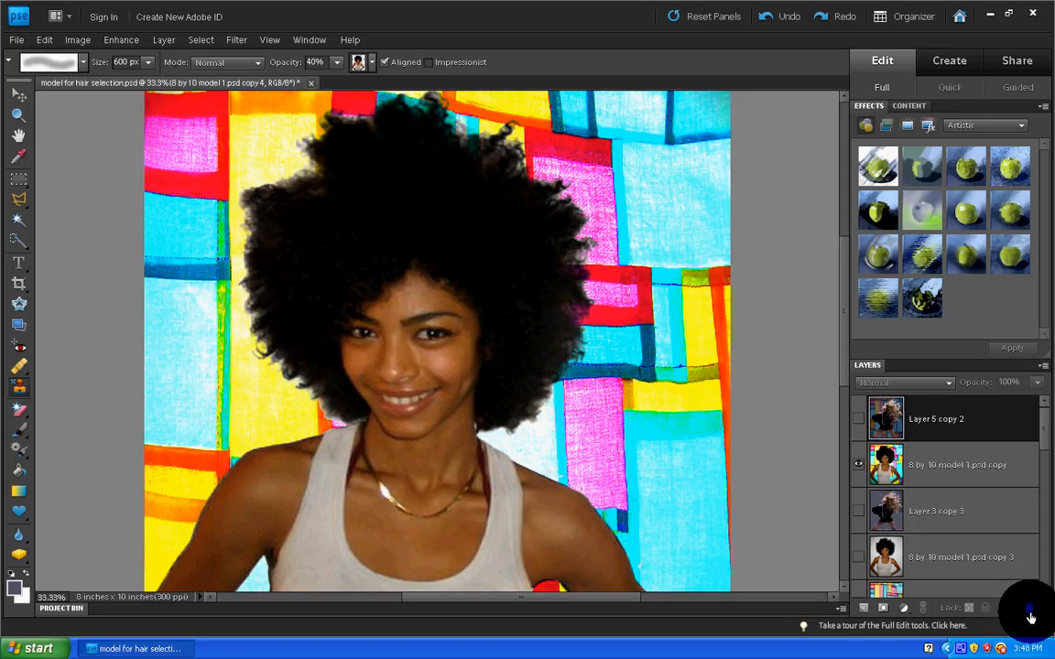
click(1030, 612)
click(1029, 612)
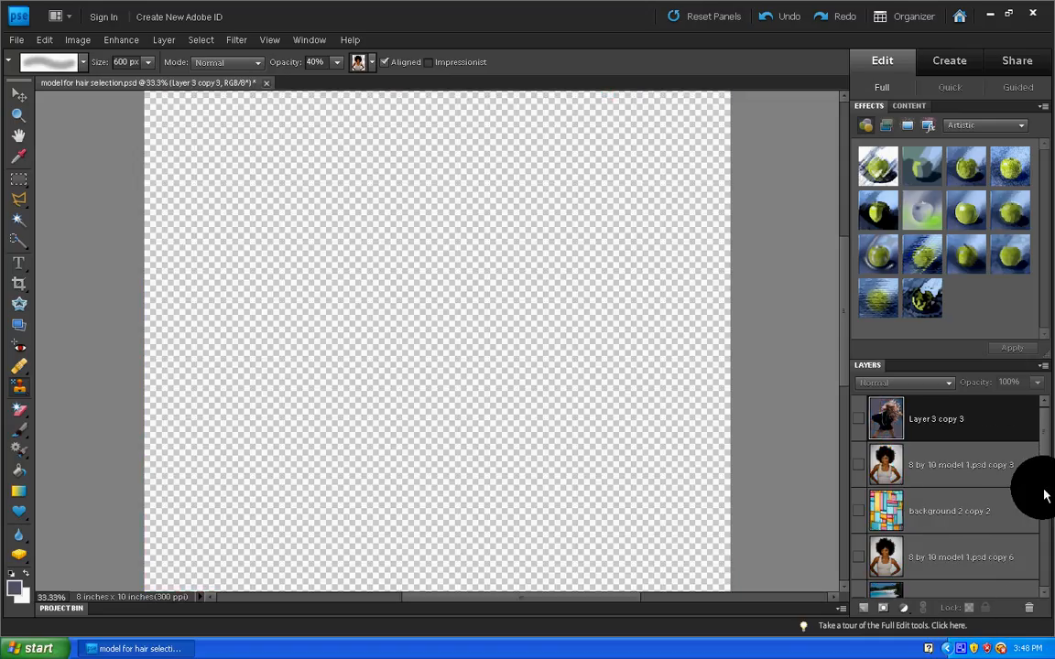
- Show only the model cut out copy 2 layer at the base of the stack, viewing the original model layer first
scroll(953, 495, down, 5)
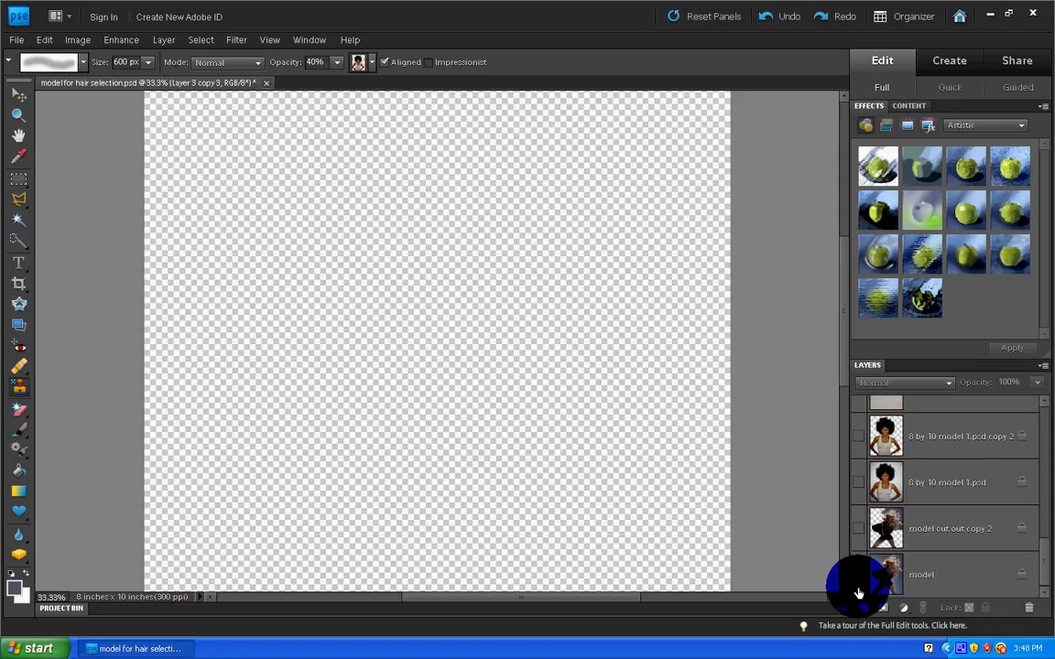
click(858, 575)
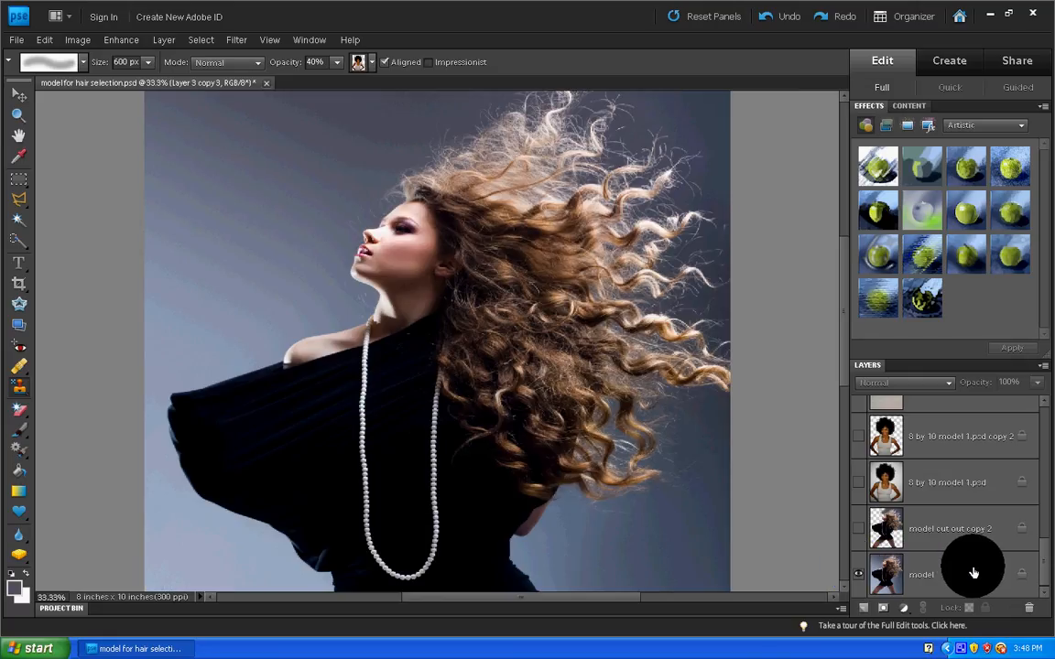
click(858, 529)
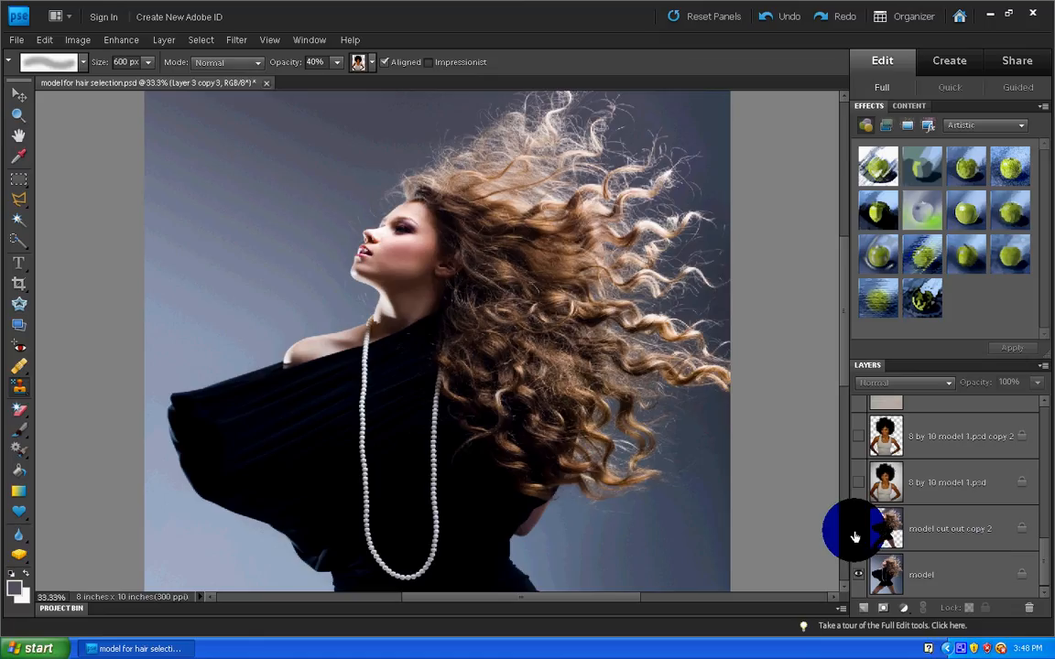
click(858, 575)
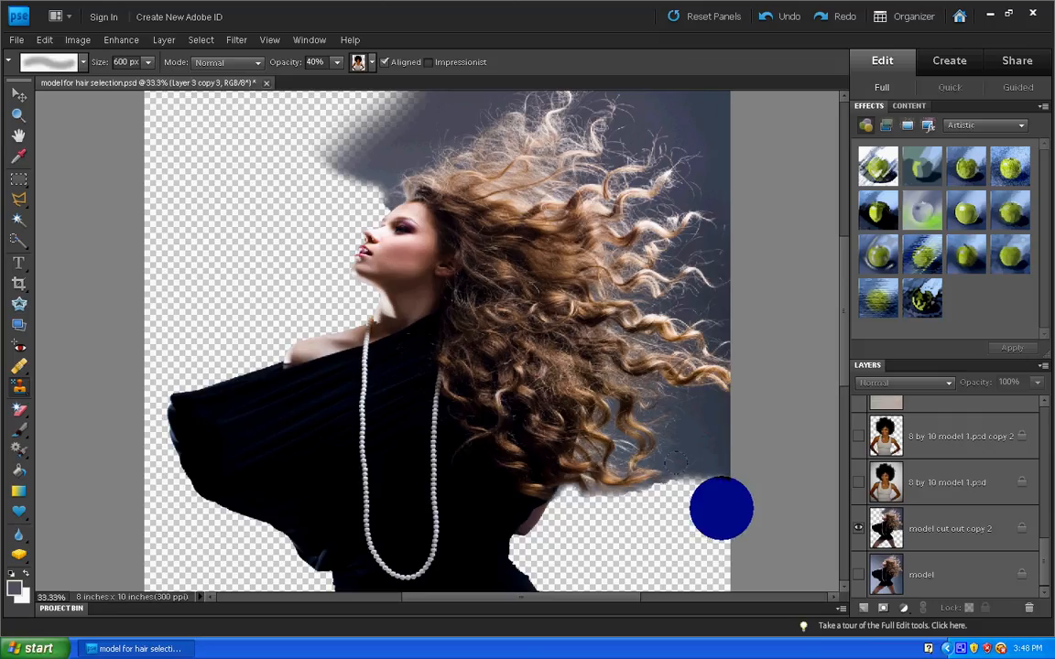
key(ctrl+minus)
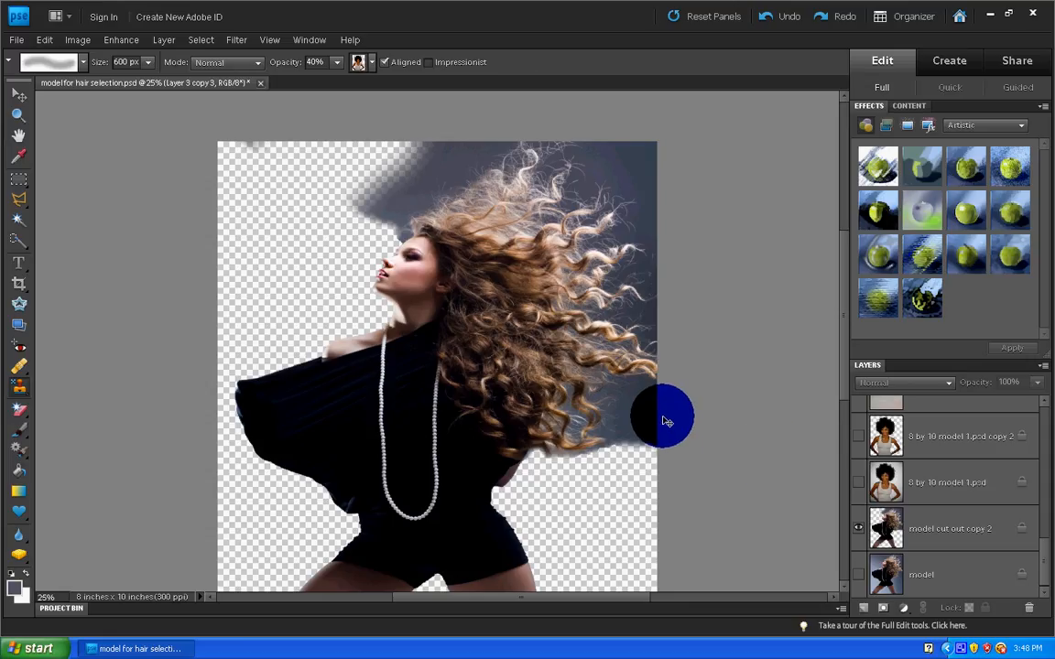
- View the 8 by 10 model 1.psd copy 2 cutout on its own, and switch back to showing only model cut out copy 2
click(858, 440)
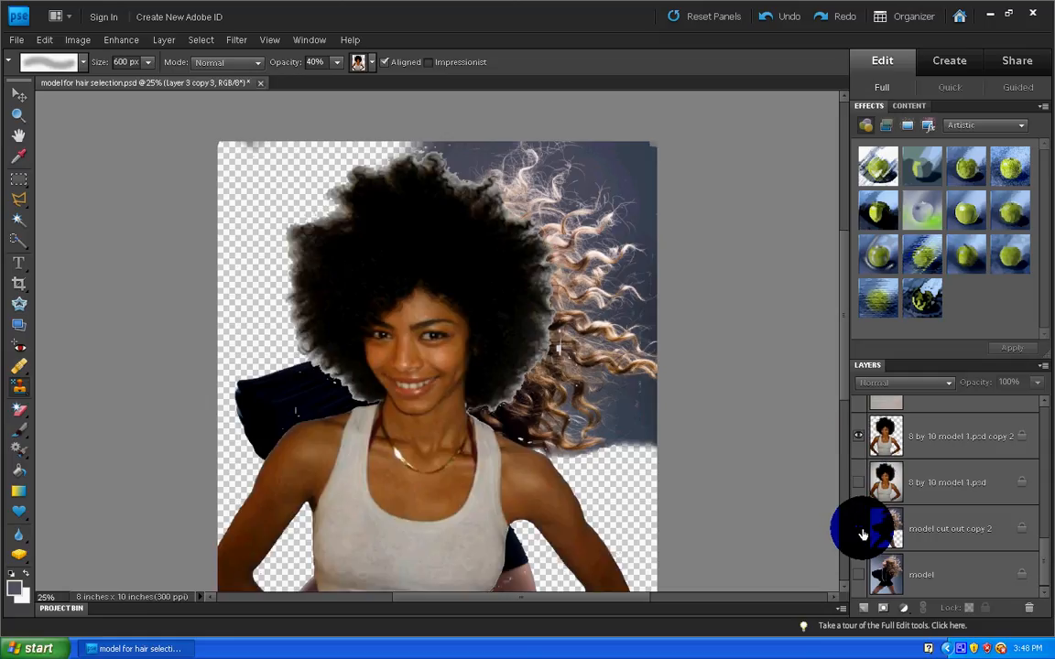
click(861, 533)
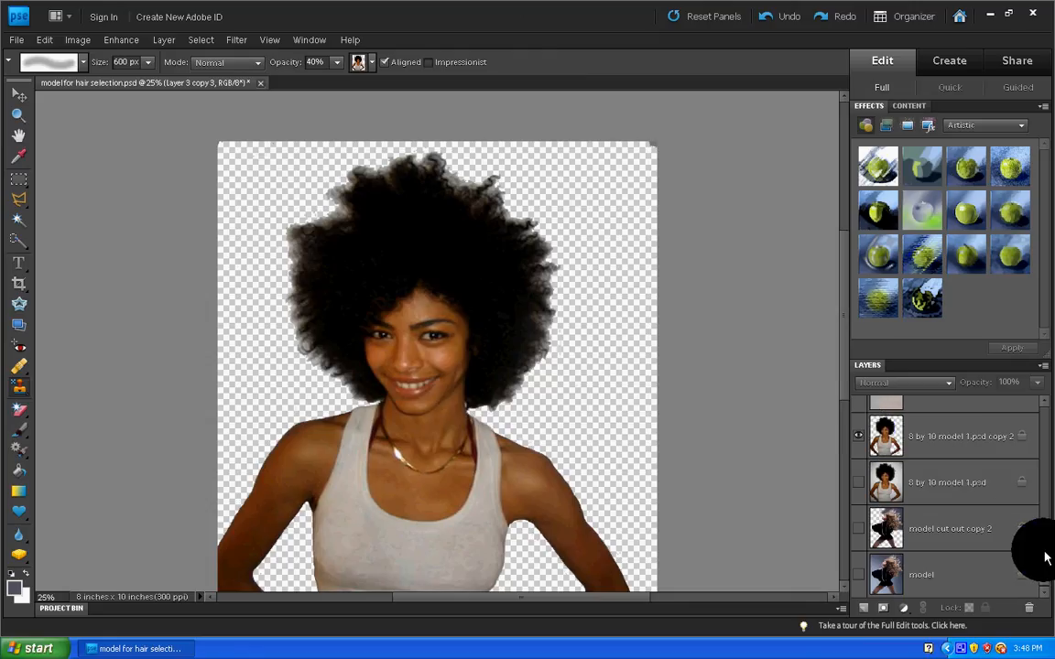
click(857, 530)
click(858, 436)
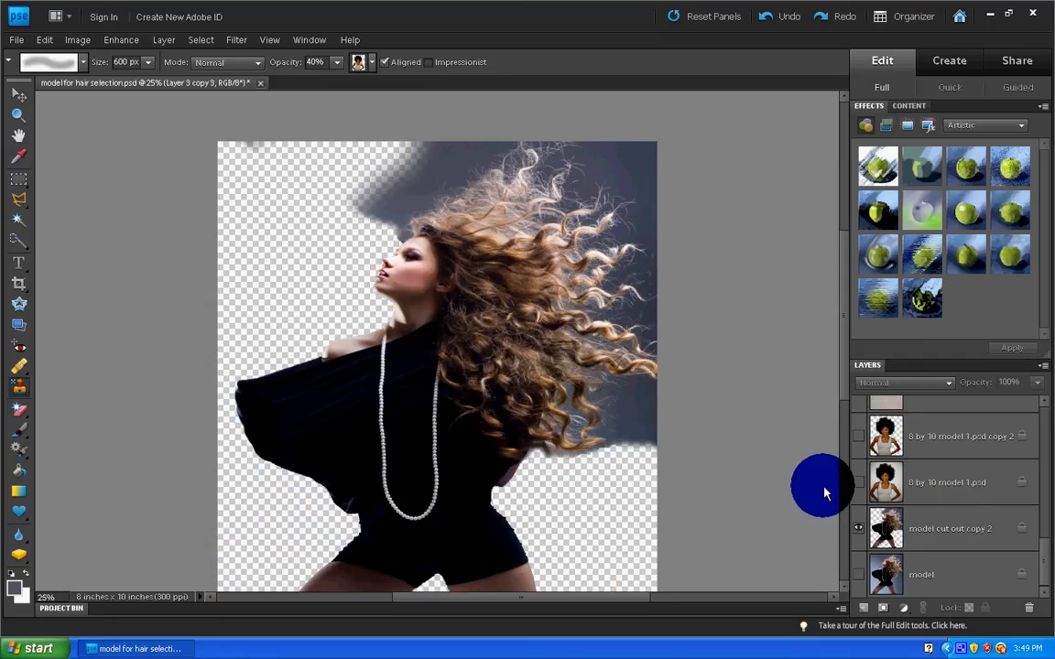
- View the saved patterns available to the Pattern Stamp tool, leaving the hidden layer hidden
click(371, 69)
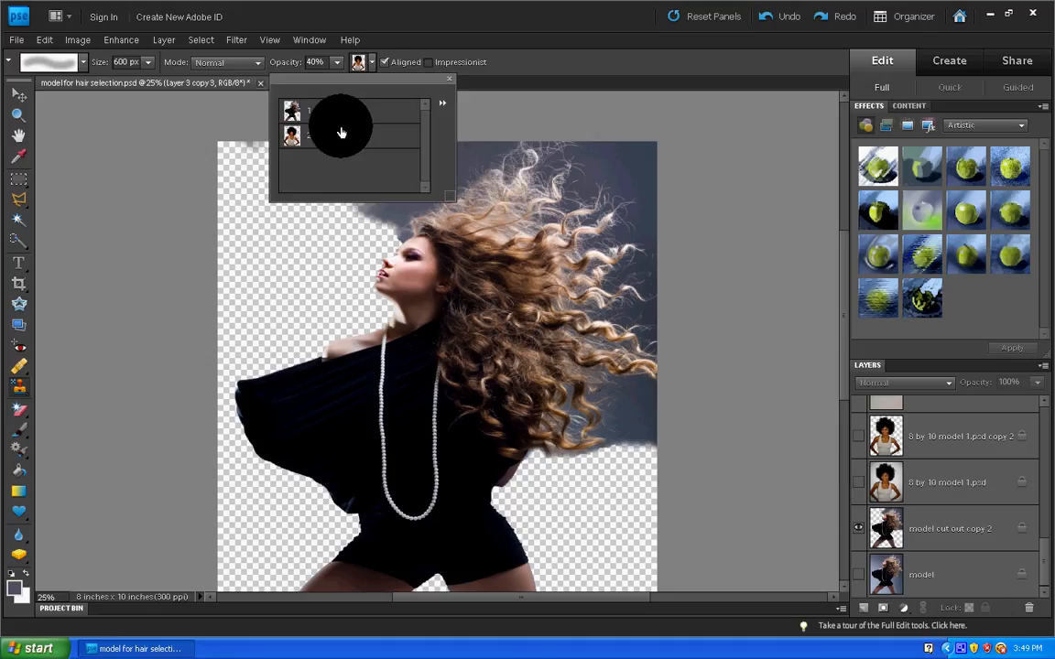
click(586, 106)
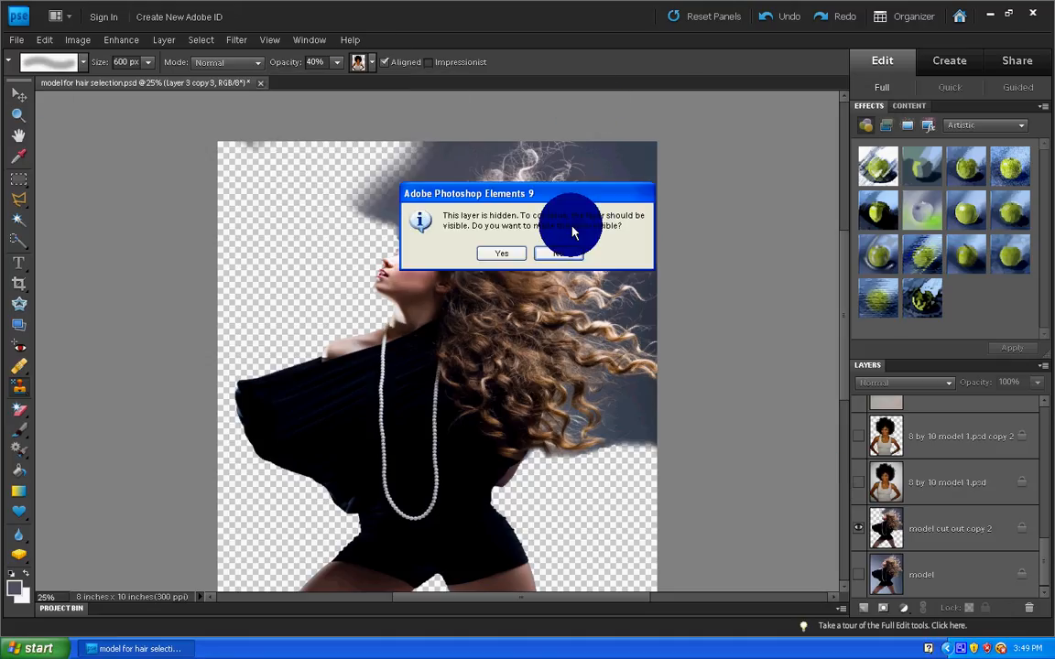
click(560, 253)
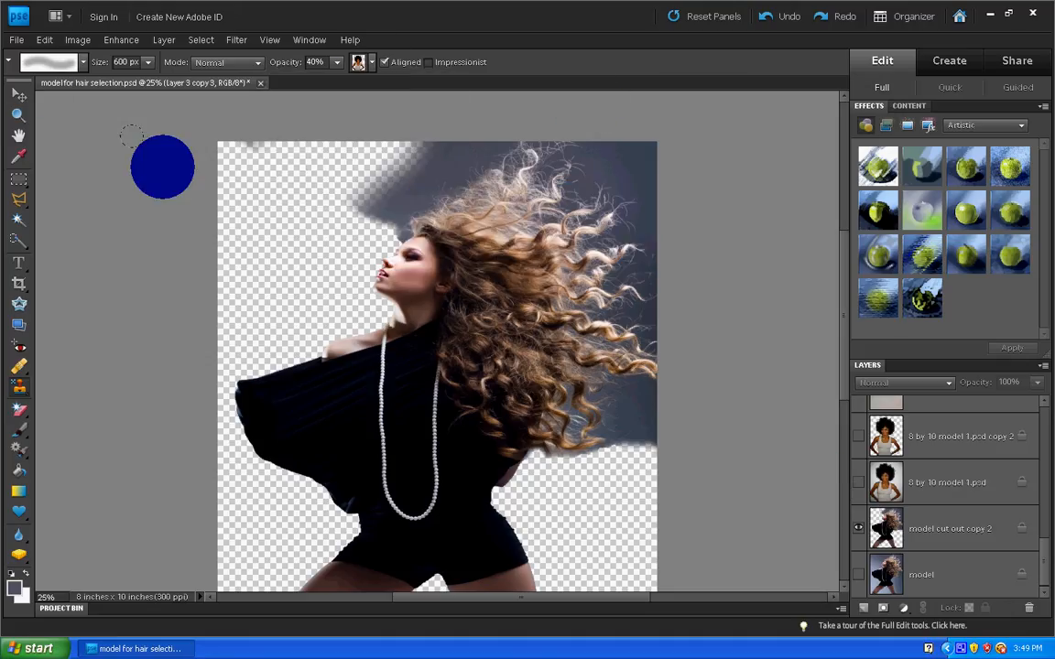
- Define the visible model cut out copy 2 image as a pattern named 1
click(42, 41)
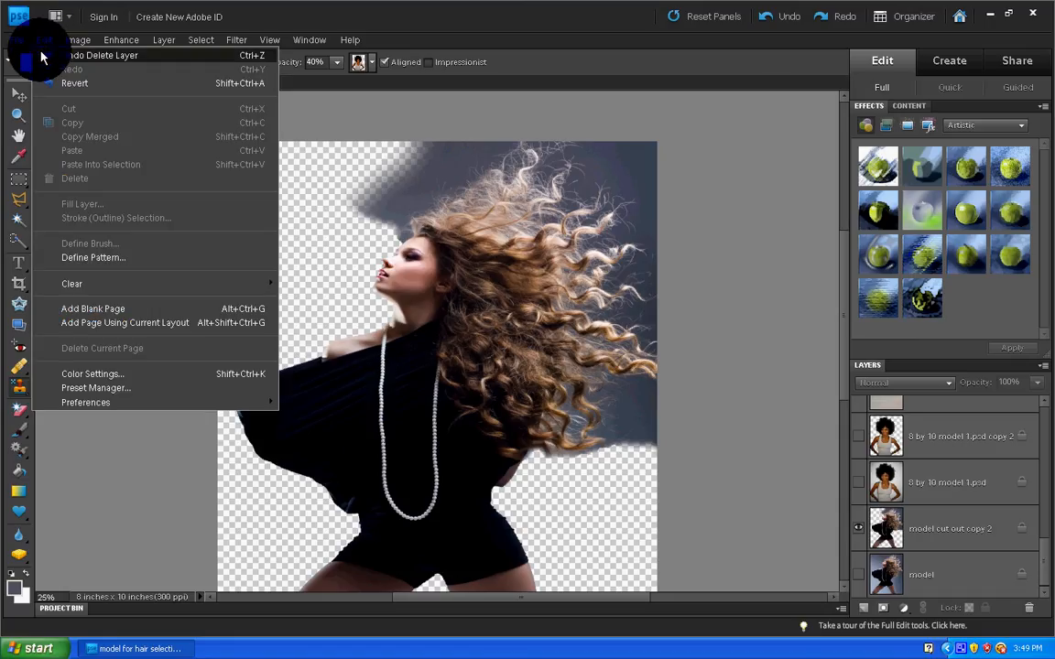
click(101, 259)
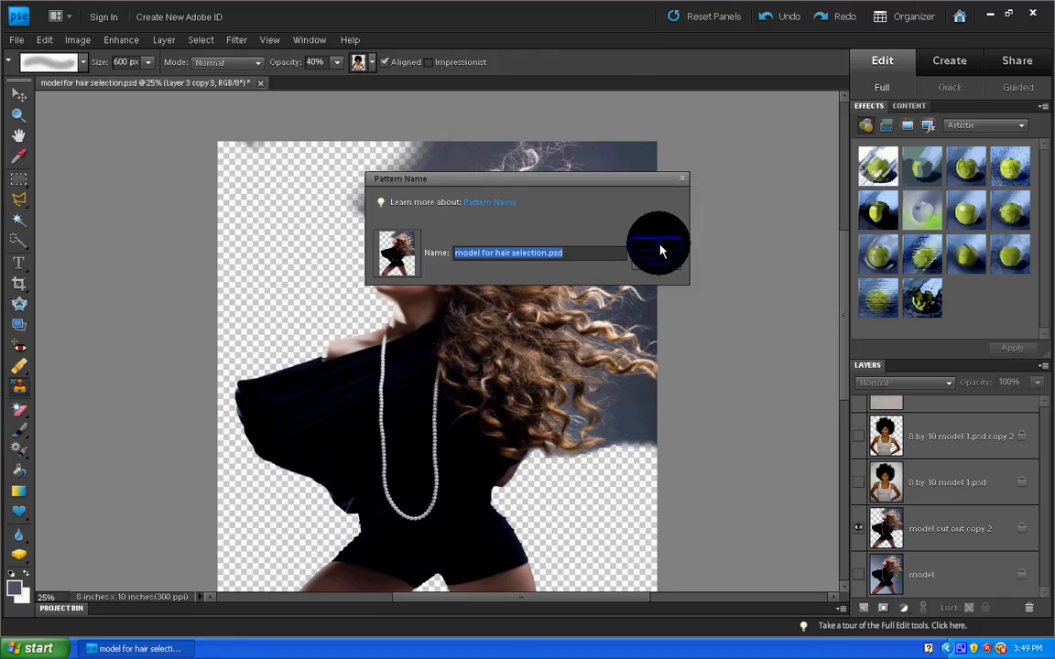
text(1)
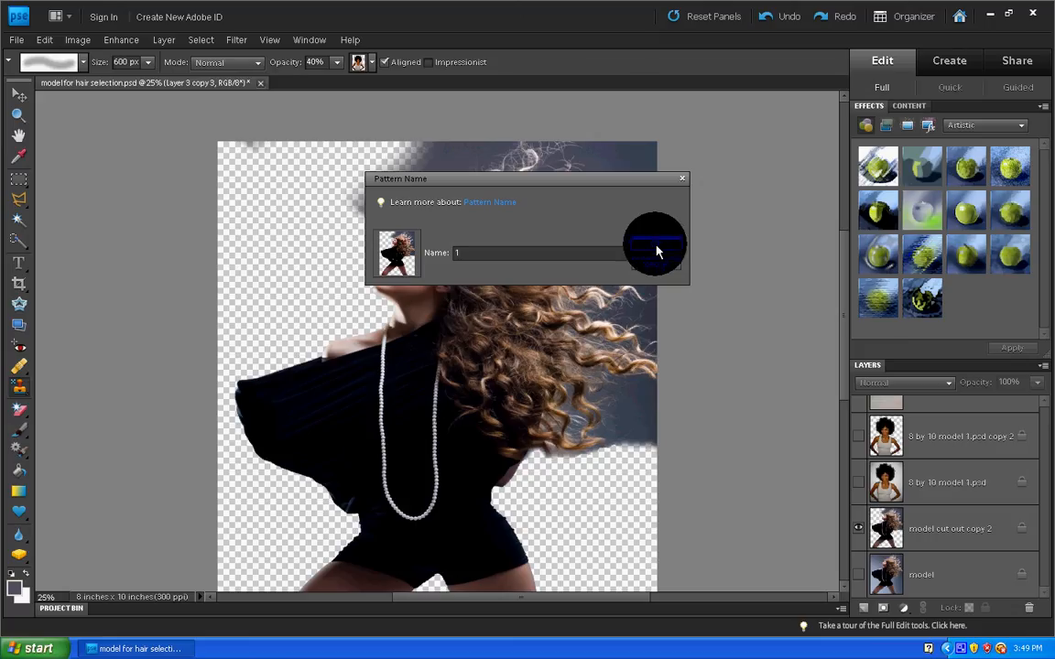
click(657, 252)
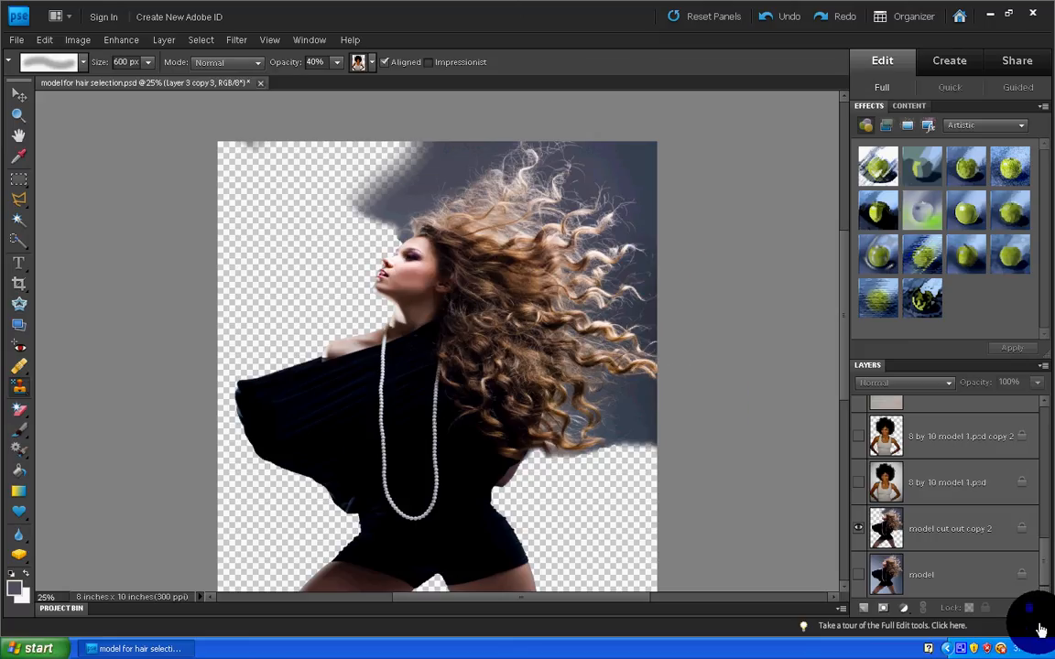
- Show only the 8 by 10 model 1.psd copy 2 cutout and define it as a pattern named 2
click(858, 435)
click(859, 530)
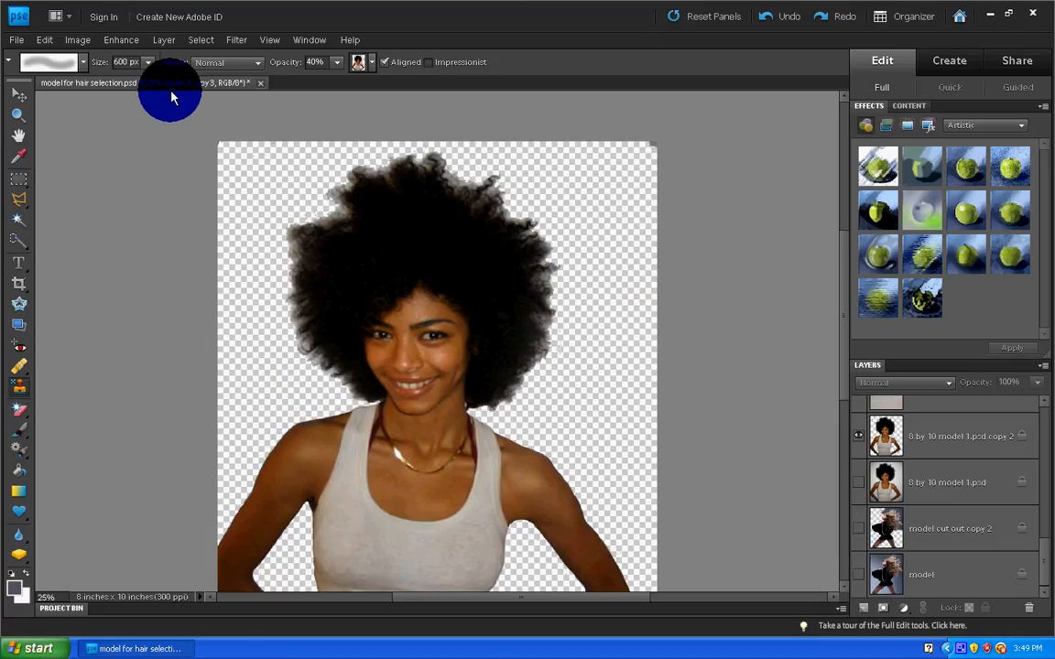
click(44, 43)
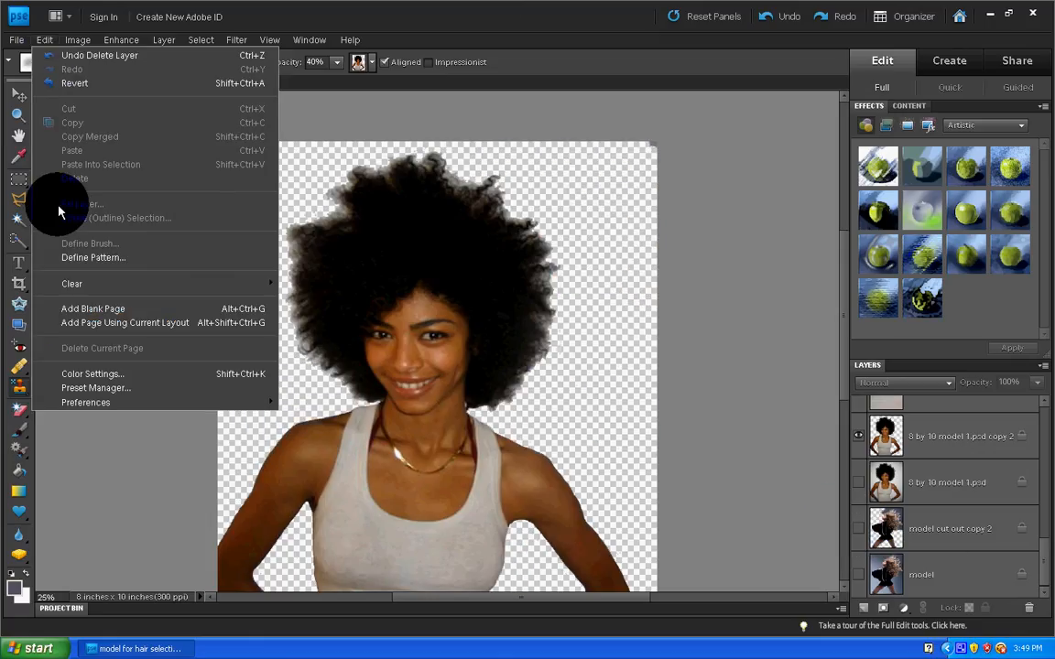
click(70, 259)
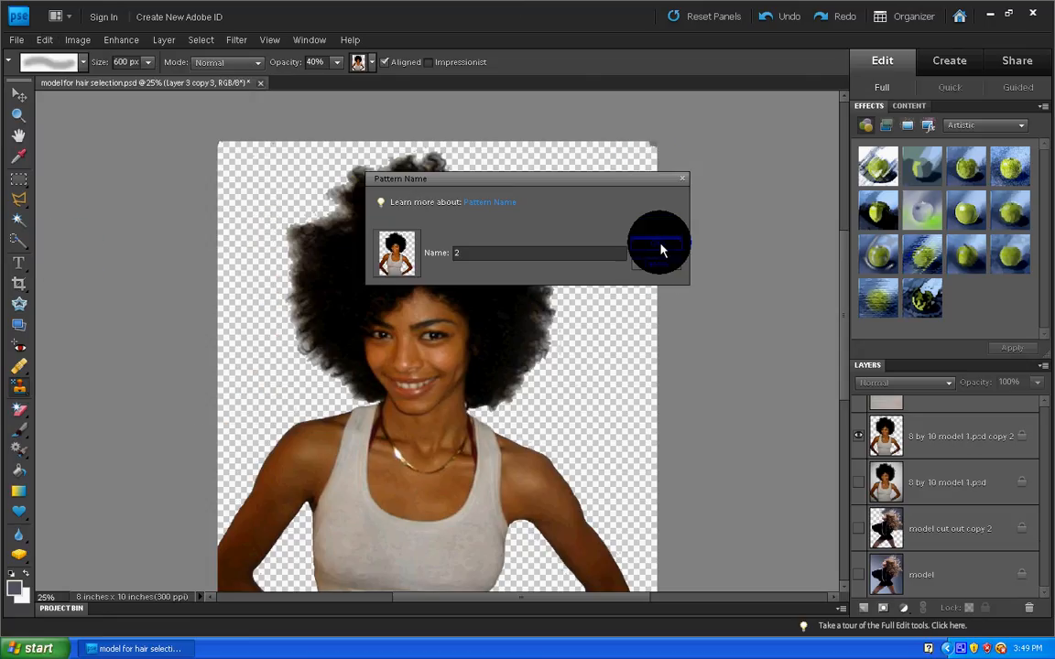
click(660, 247)
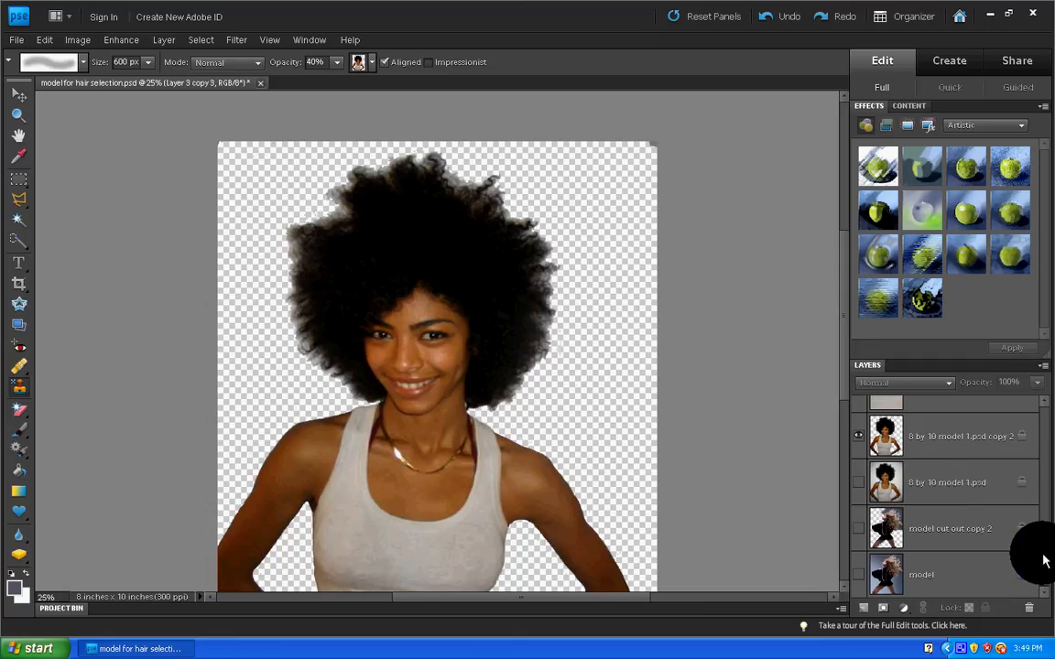
- Hide the 8 by 10 model 1.psd copy 2 cutout and show only the uppermost layer, Layer 3 copy 3
click(857, 431)
drag(857, 431, 884, 469)
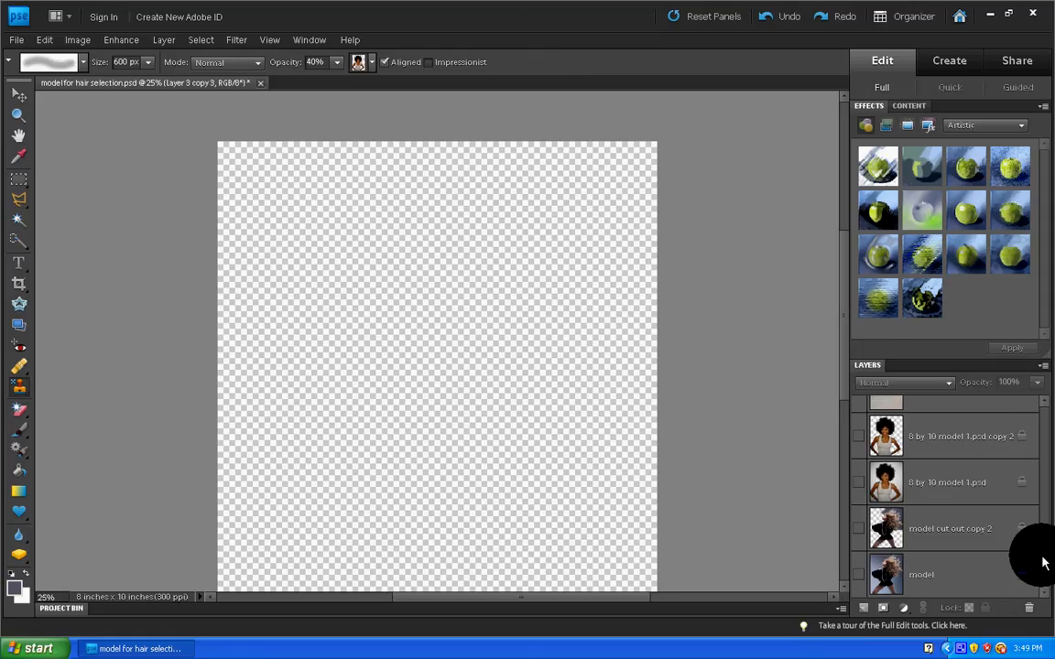
drag(1044, 562, 1044, 384)
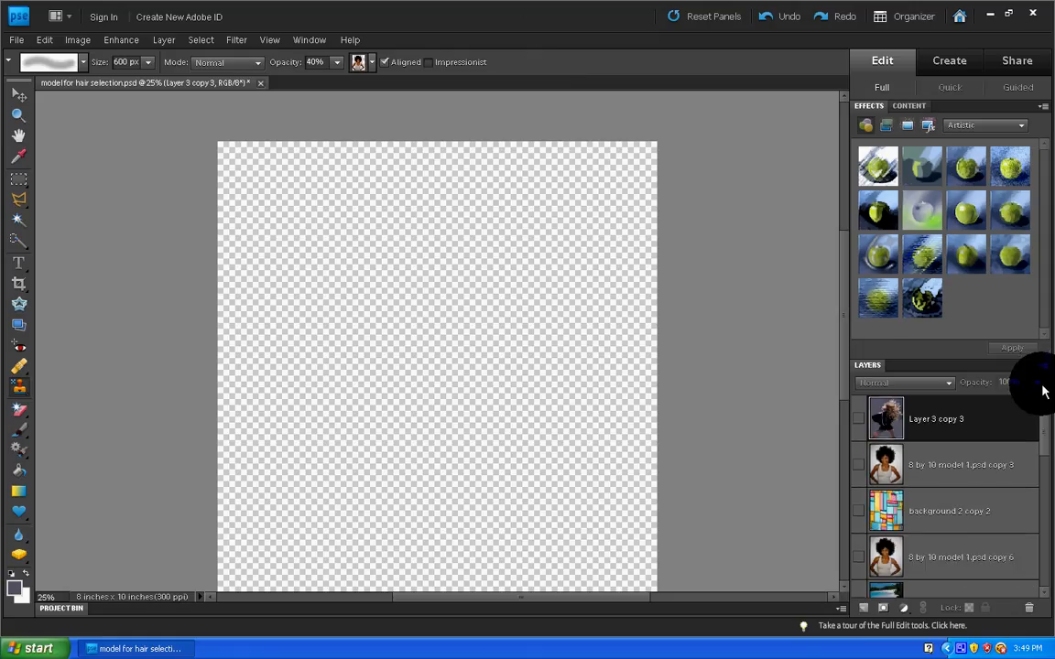
click(852, 420)
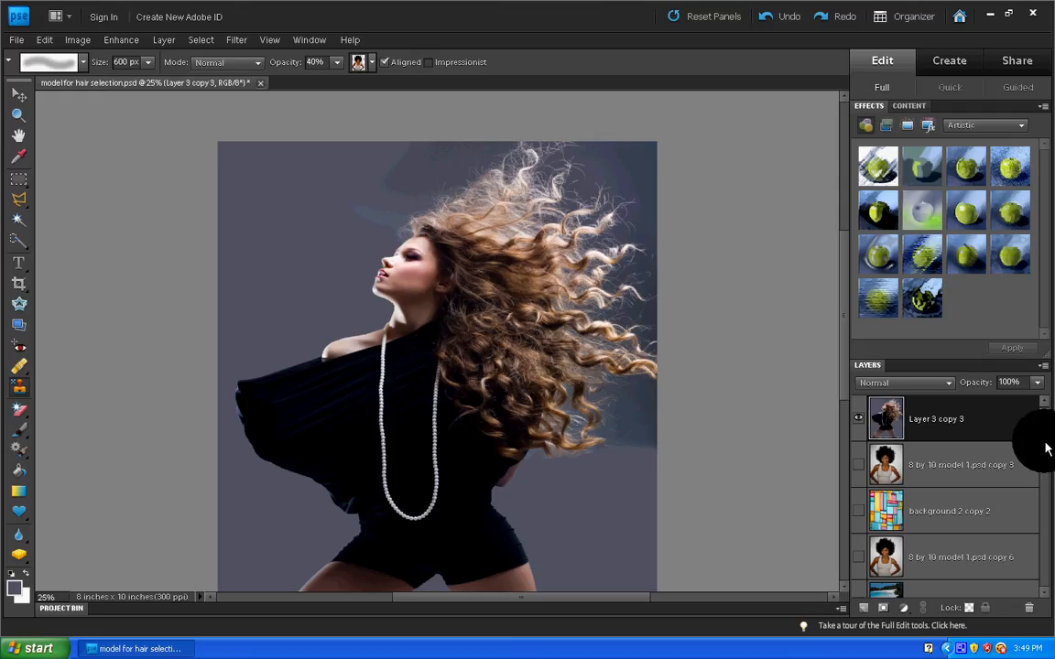
- Use the Eyedropper on the backdrop around the model's hair and switch to the Paint Bucket tool
click(18, 157)
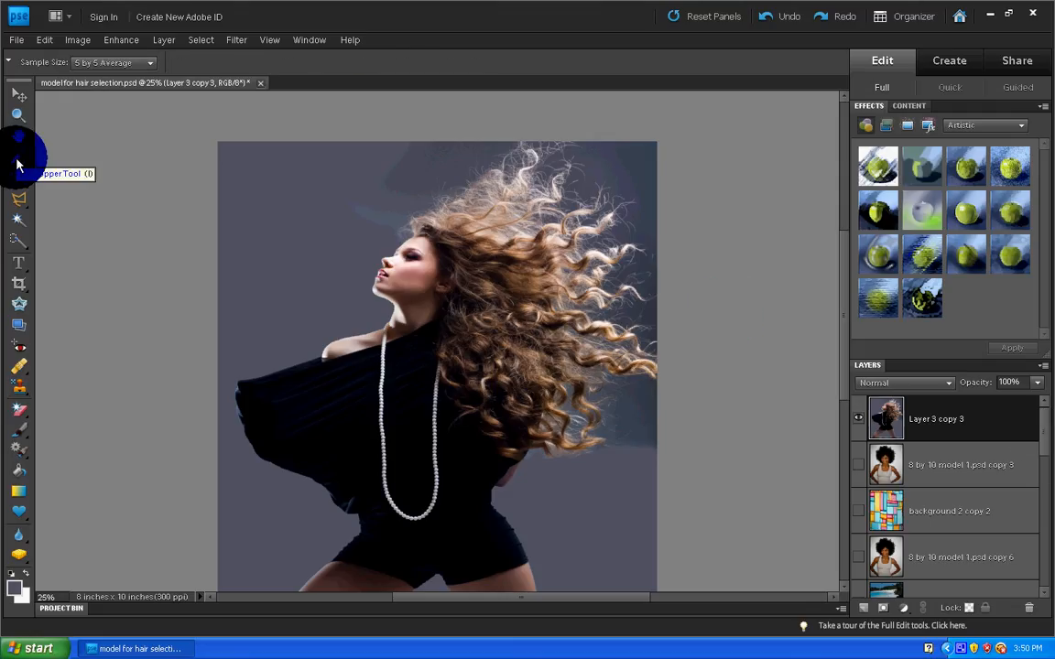
drag(531, 180, 414, 190)
click(18, 469)
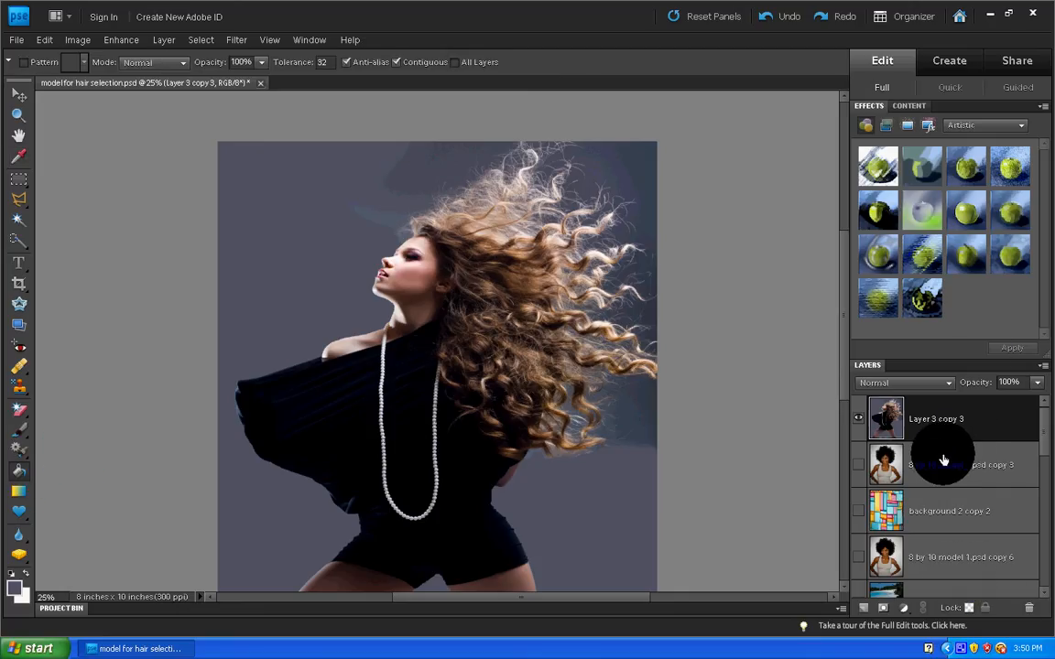
- Hide Layer 3 copy 3, view the 8 by 10 model 1.psd copy 3 layer, and switch to showing only background 2 copy 2
click(859, 422)
click(858, 465)
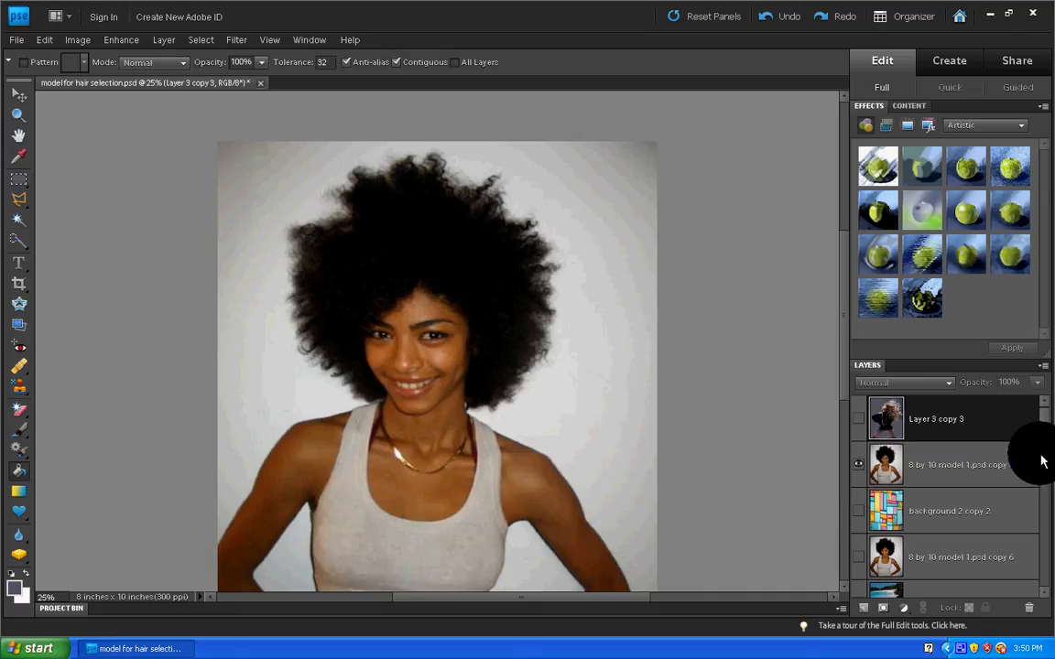
click(858, 466)
click(858, 511)
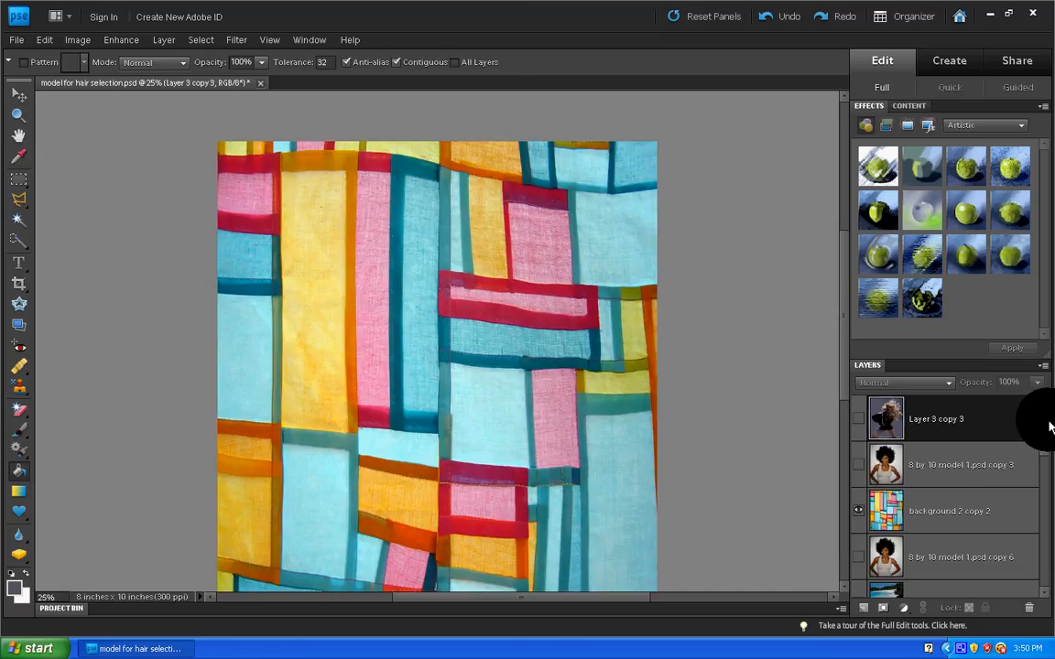
- View the Layer 2 copy beach image, and switch to showing background 2 copy 2 together with 8 by 10 model 1.psd copy 6
scroll(1050, 426, down, 2)
click(858, 510)
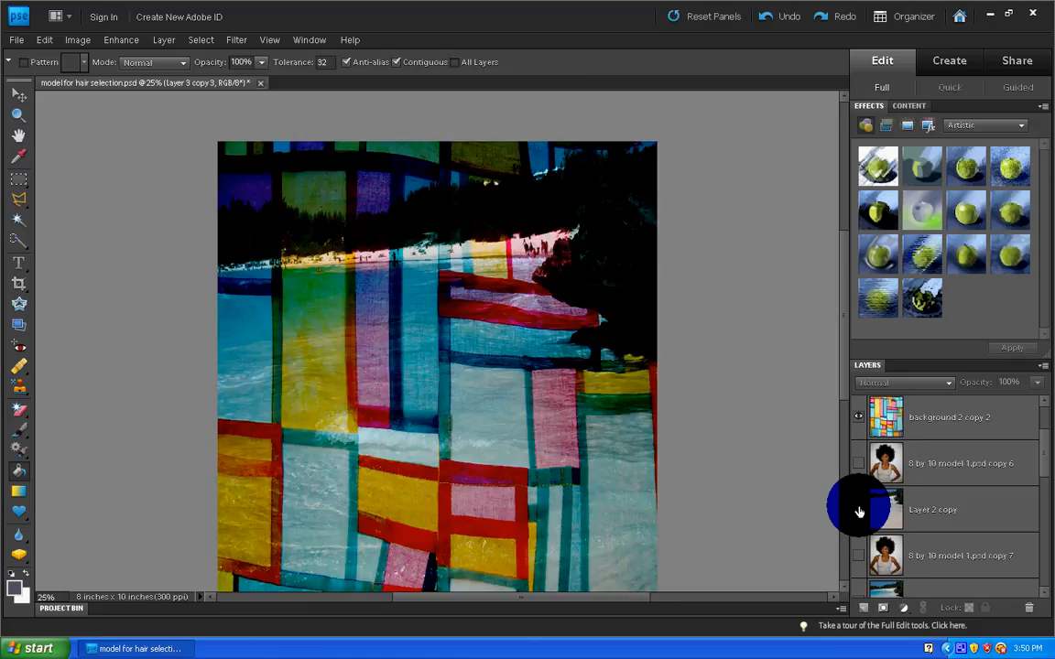
click(858, 420)
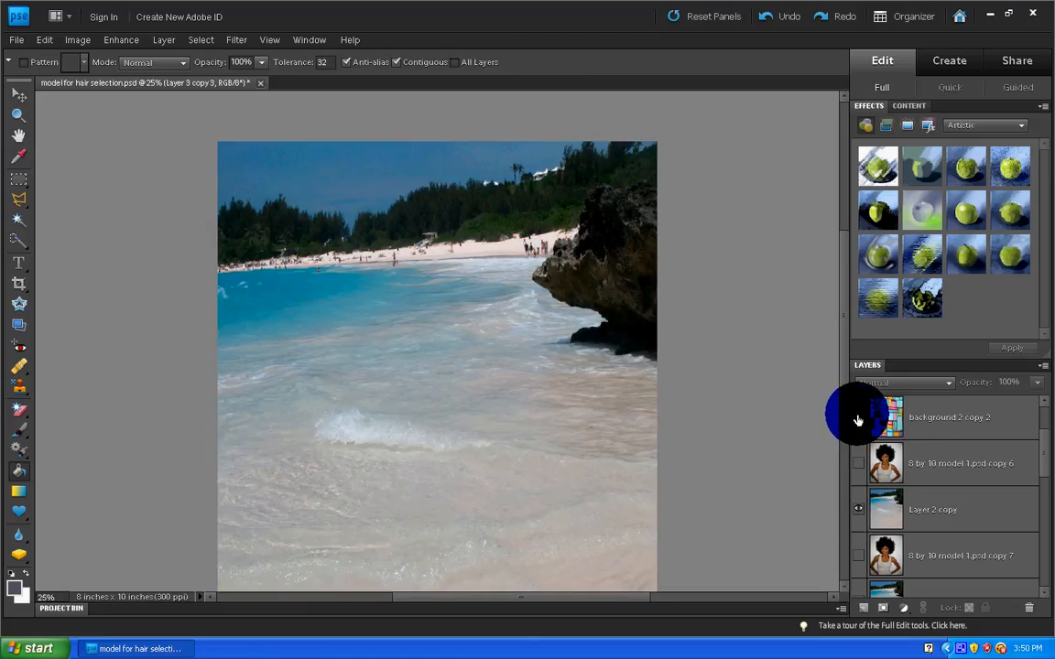
click(859, 419)
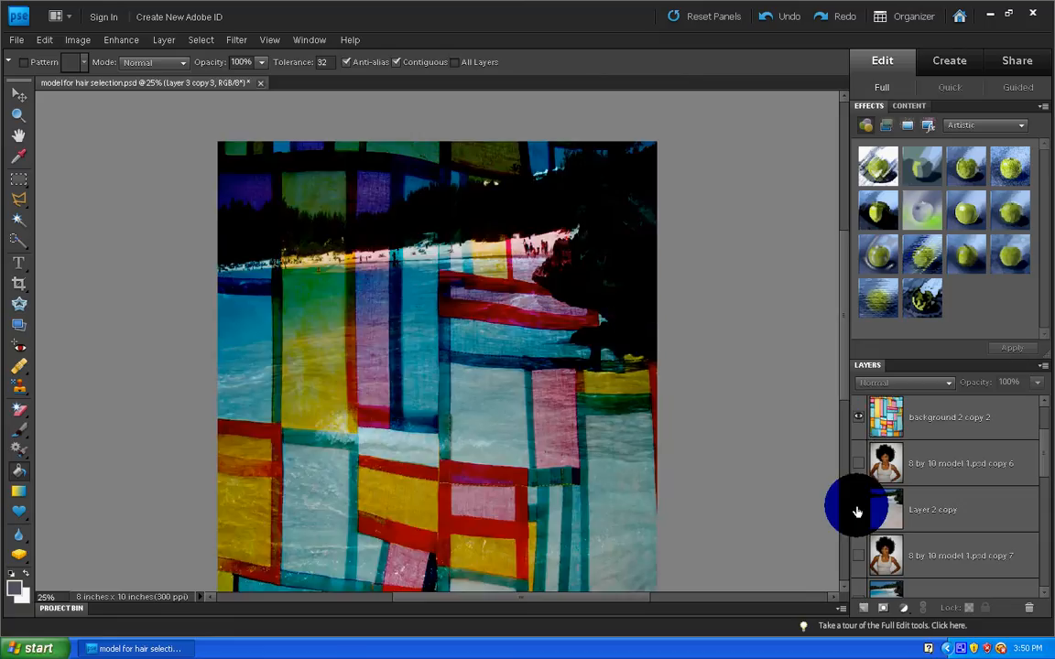
click(858, 507)
click(858, 463)
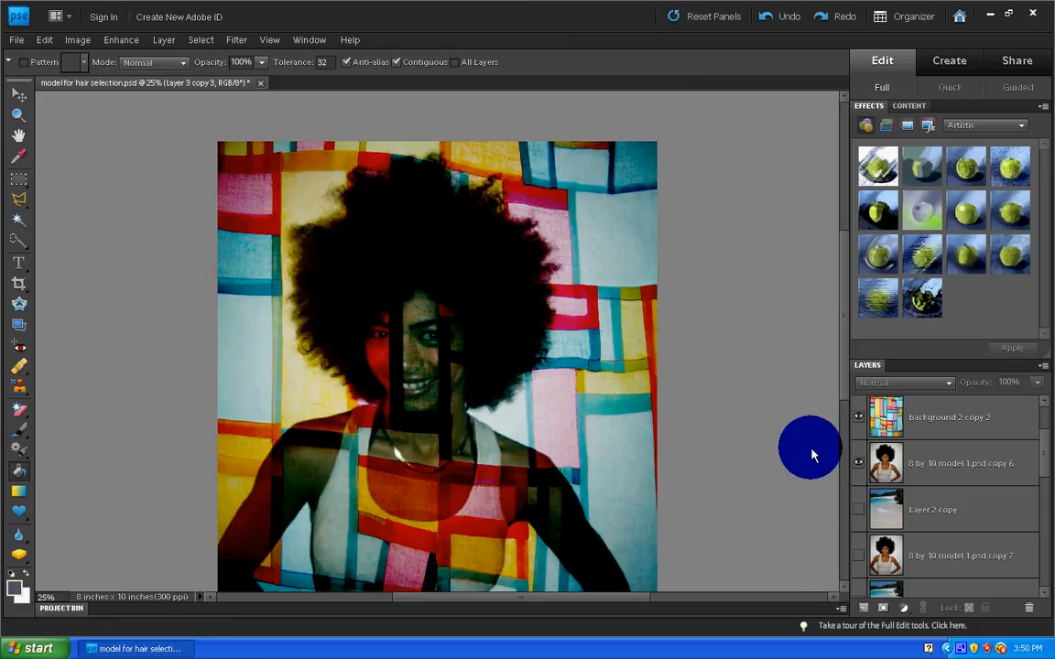
- Set the background 2 copy 2 layer's blending mode to Darker Color after trying other modes, and merge it into 8 by 10 model 1.psd copy 6
click(949, 470)
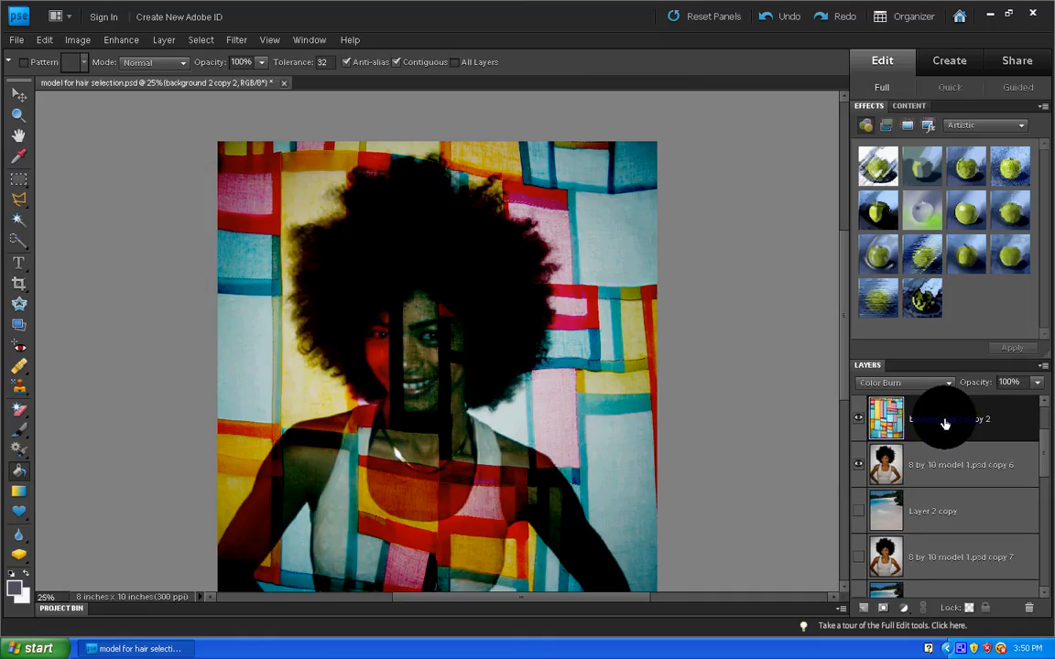
click(954, 421)
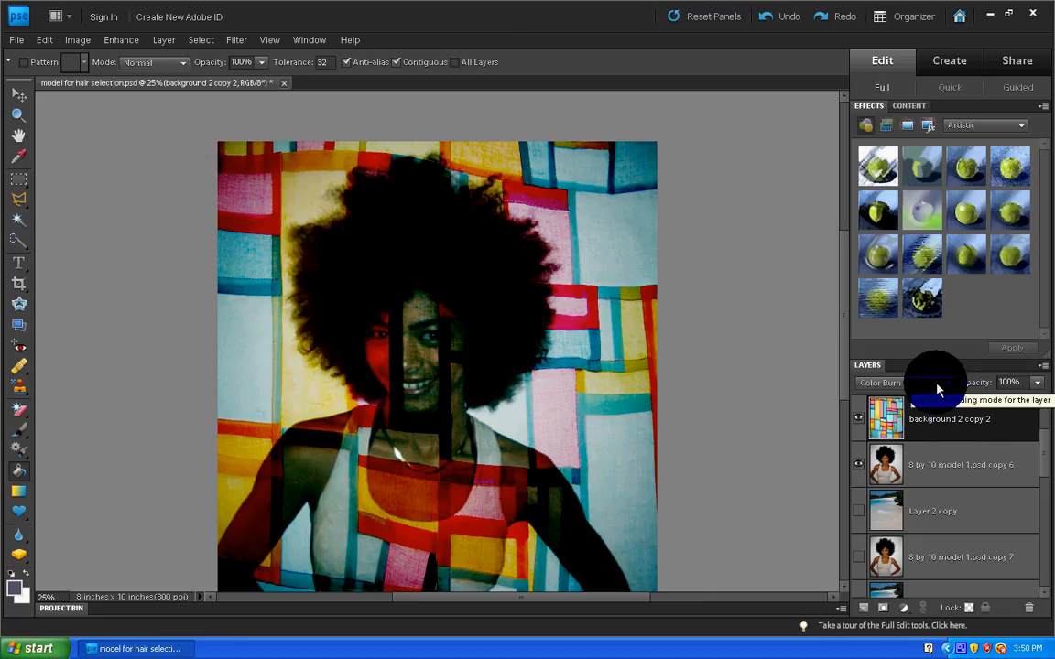
click(936, 390)
click(936, 390)
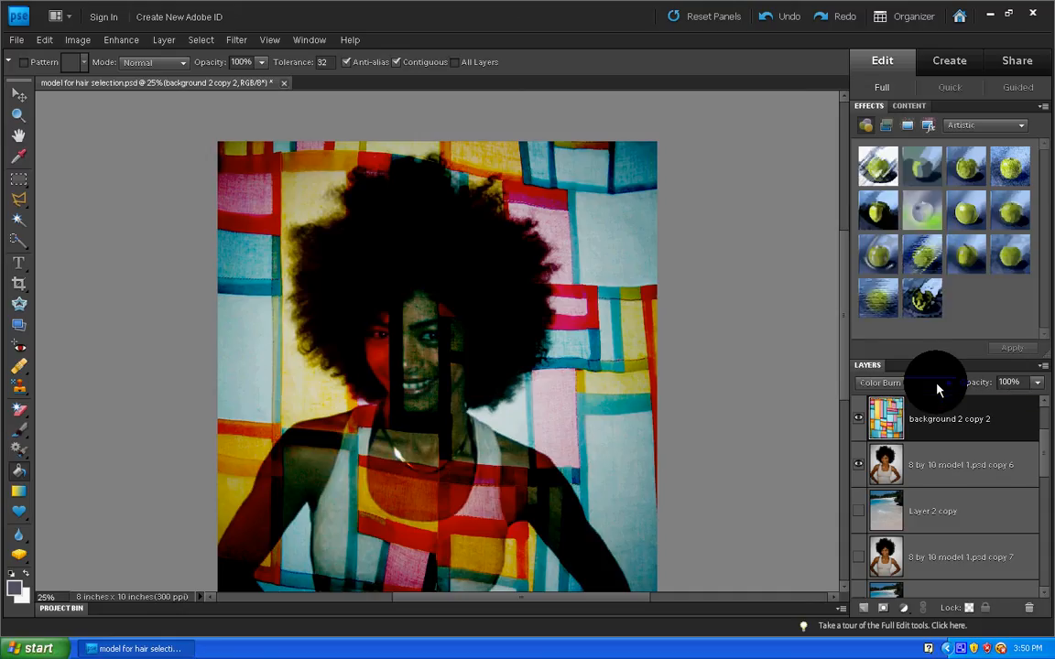
key(Down)
key(Down)
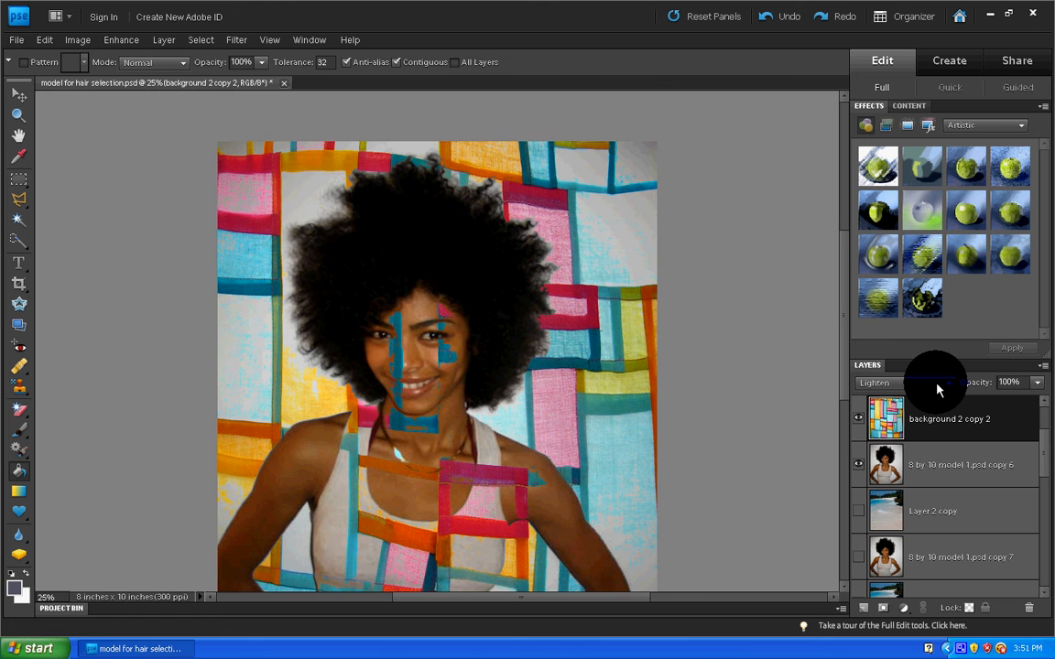
key(Down)
key(Down)
key(Down)
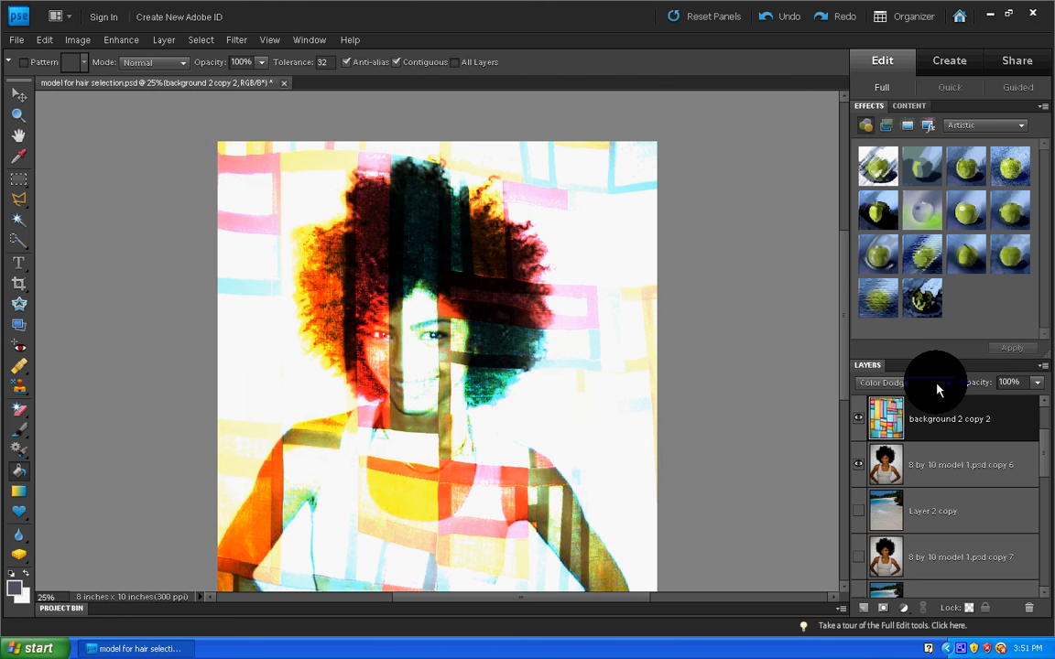
key(Down)
key(Down)
key(Down)
key(Down)
key(Down)
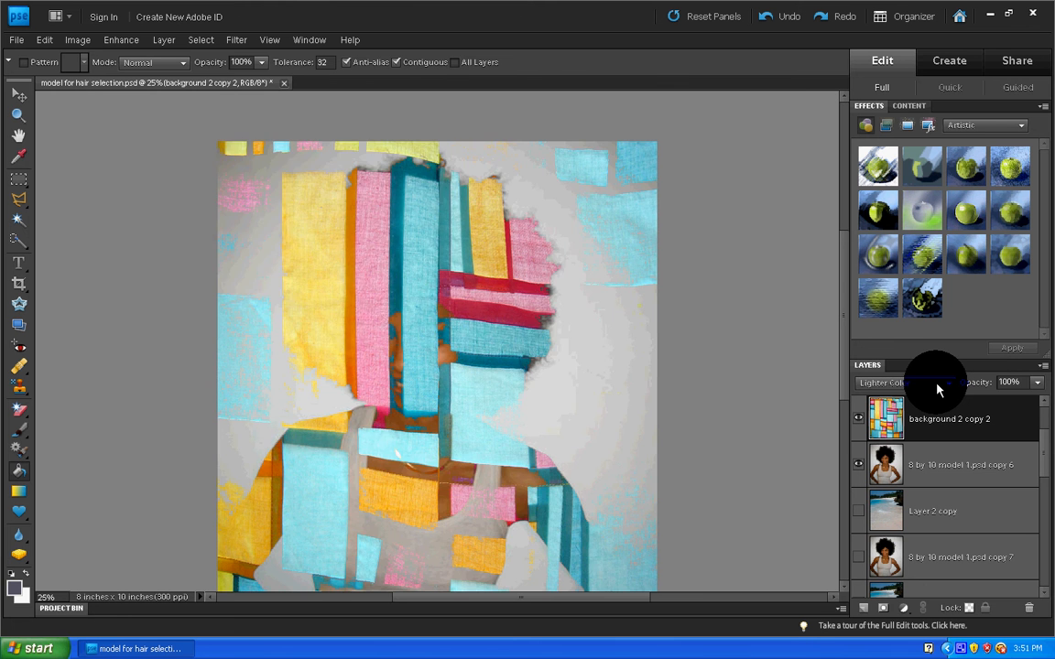
key(Down)
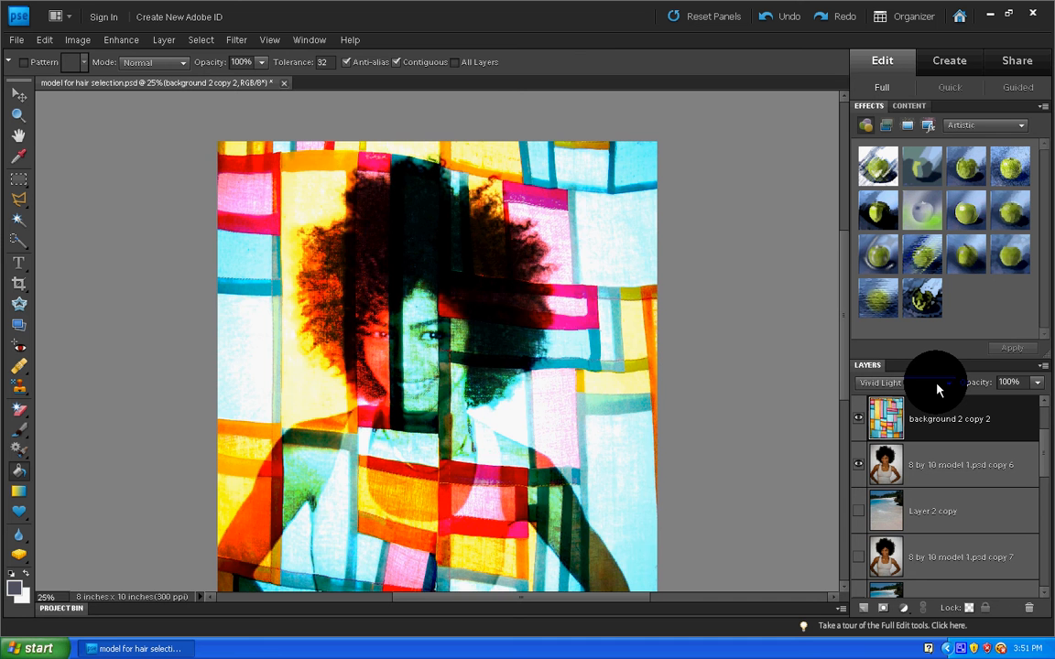
key(Down)
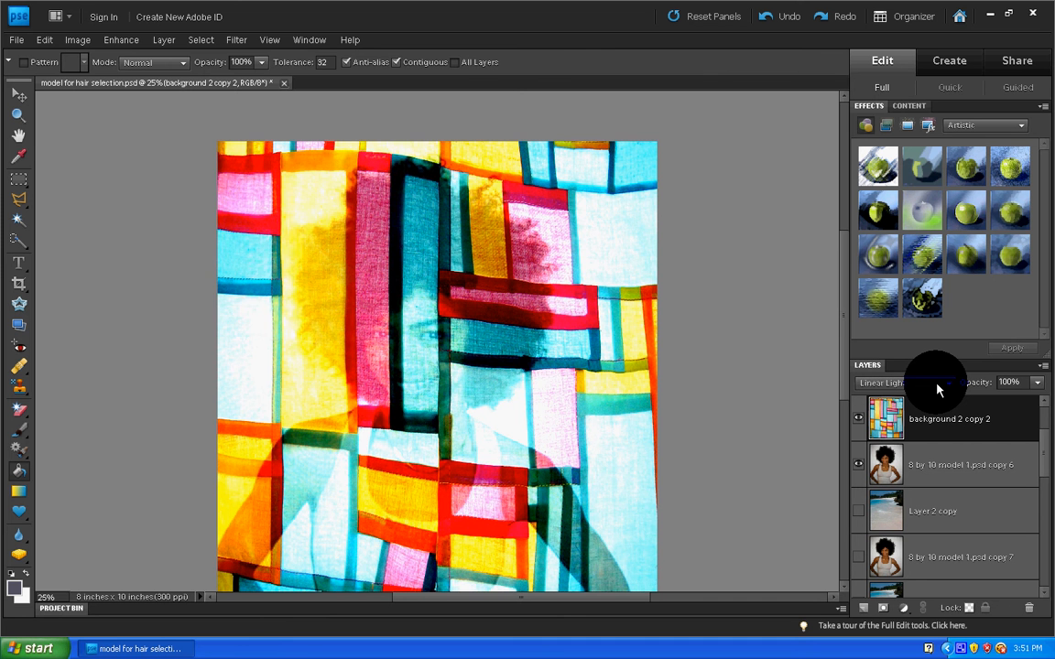
key(Up)
key(Up)
key(Up)
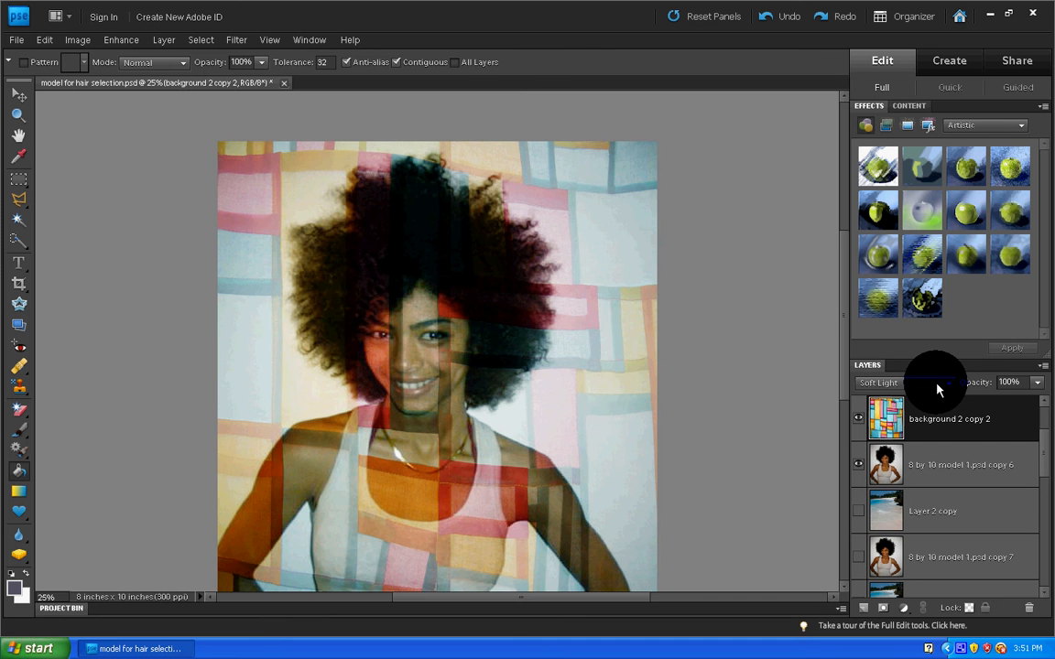
key(Up)
key(Up)
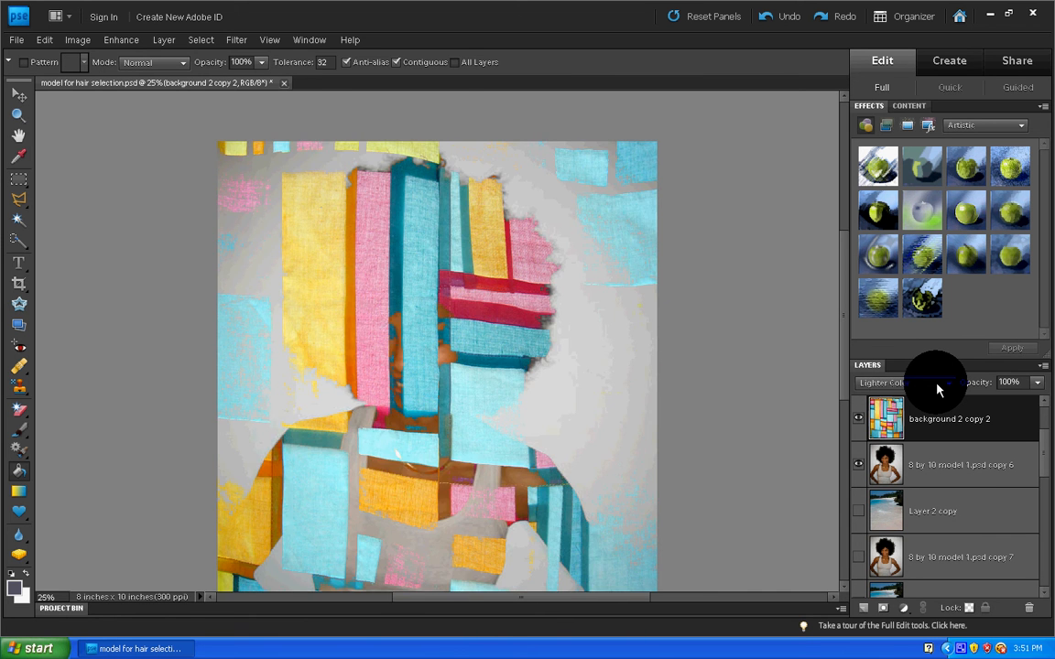
key(Up)
key(Up)
key(Up)
key(Up)
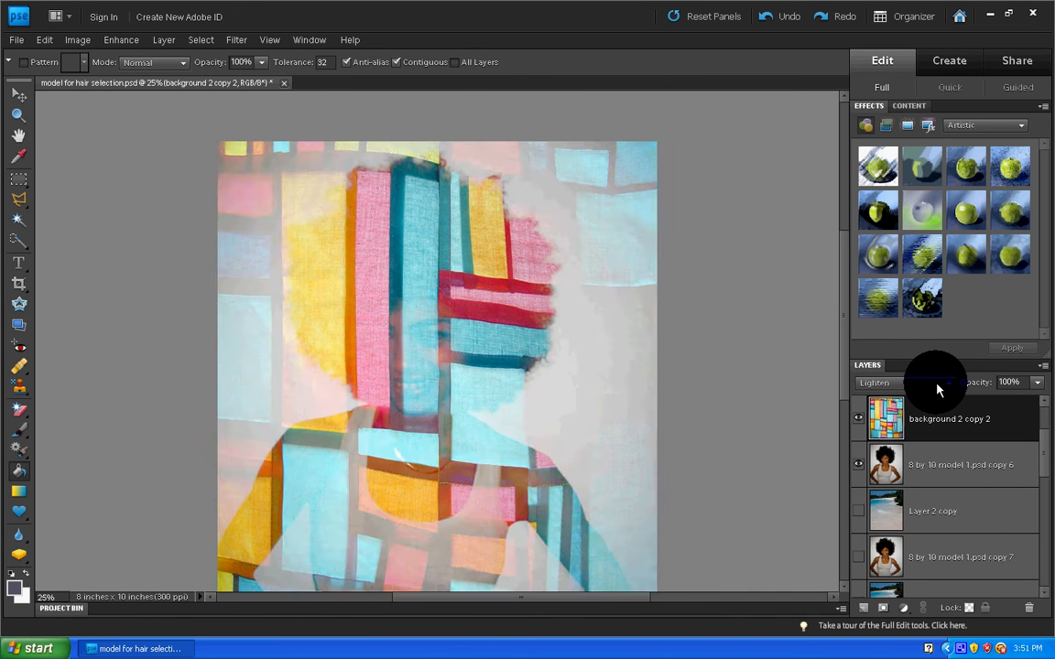
key(Up)
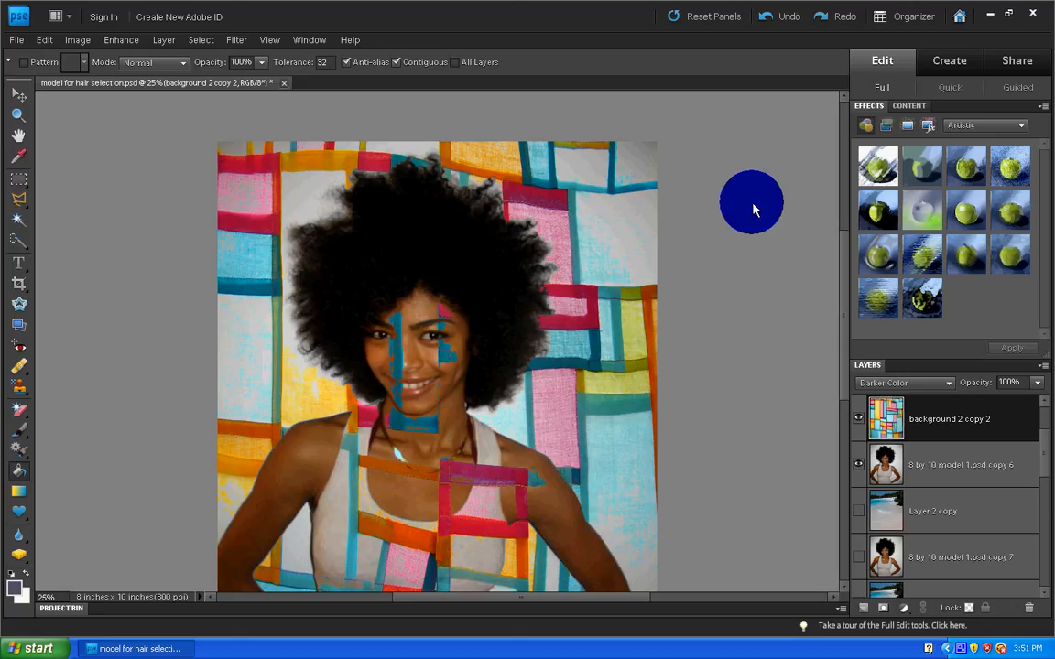
key(ctrl+e)
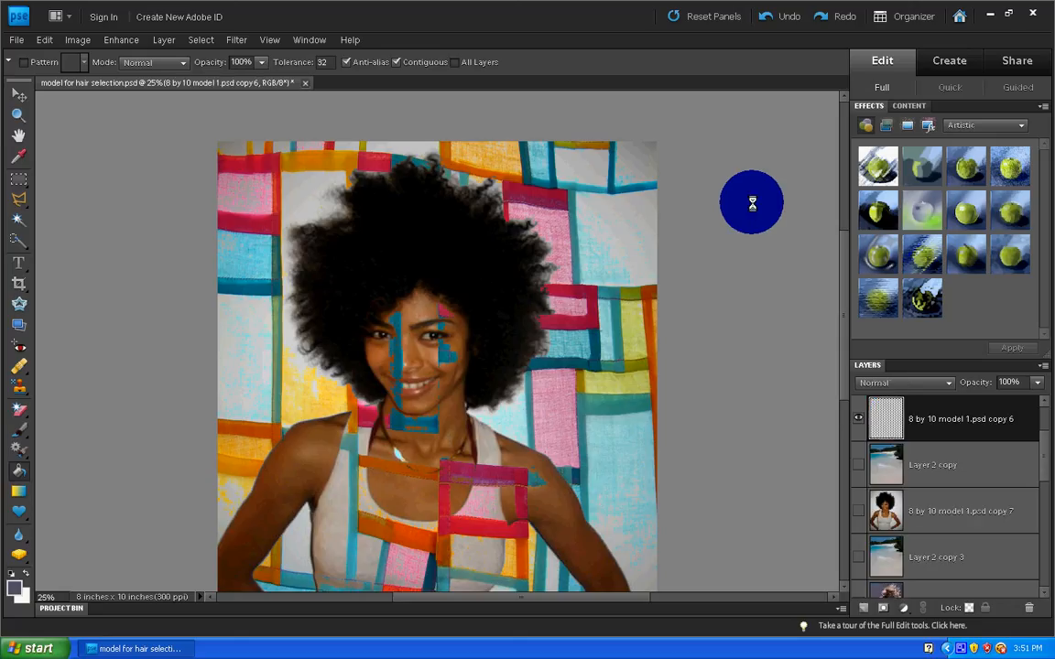
- Switch to the Pattern Stamp tool, choose model pattern 2 and set the opacity to 100%
click(20, 395)
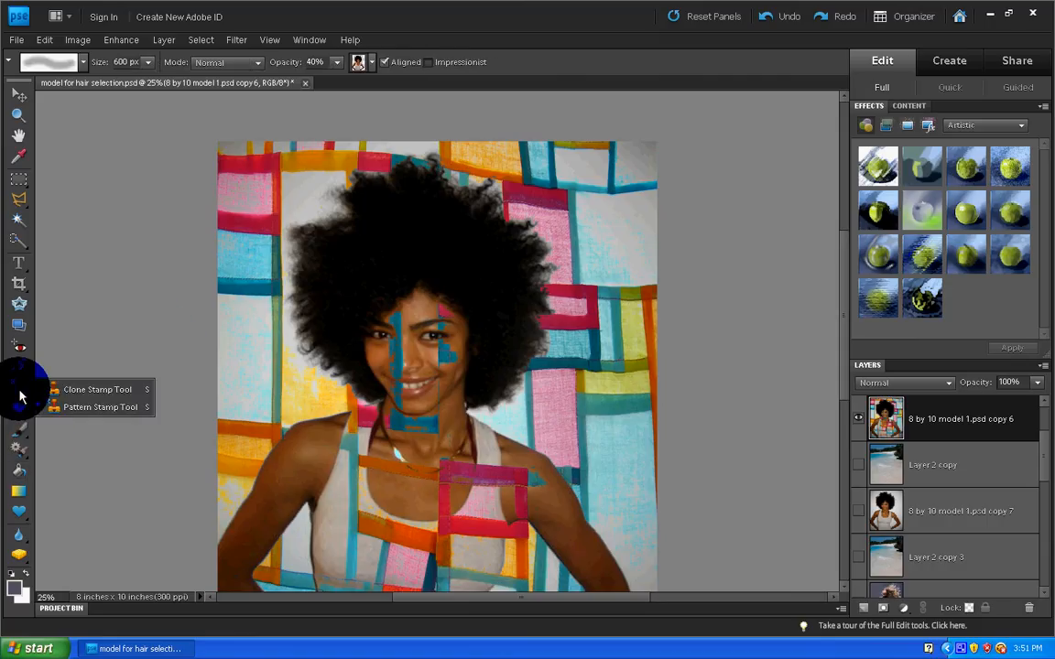
click(115, 410)
click(373, 66)
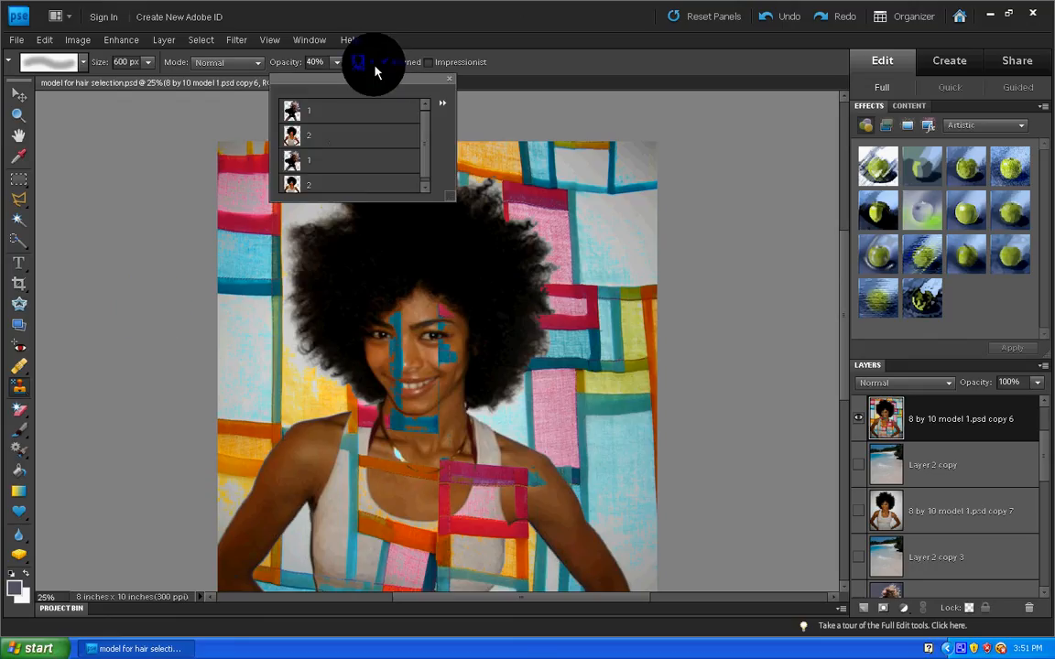
click(339, 142)
double_click(339, 142)
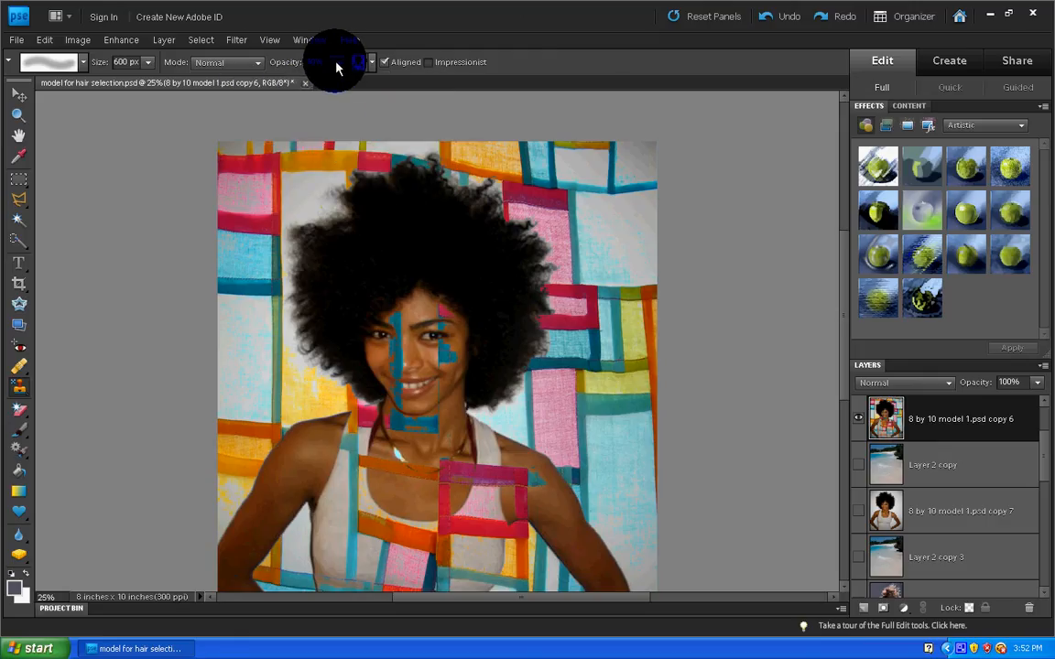
drag(340, 83, 401, 79)
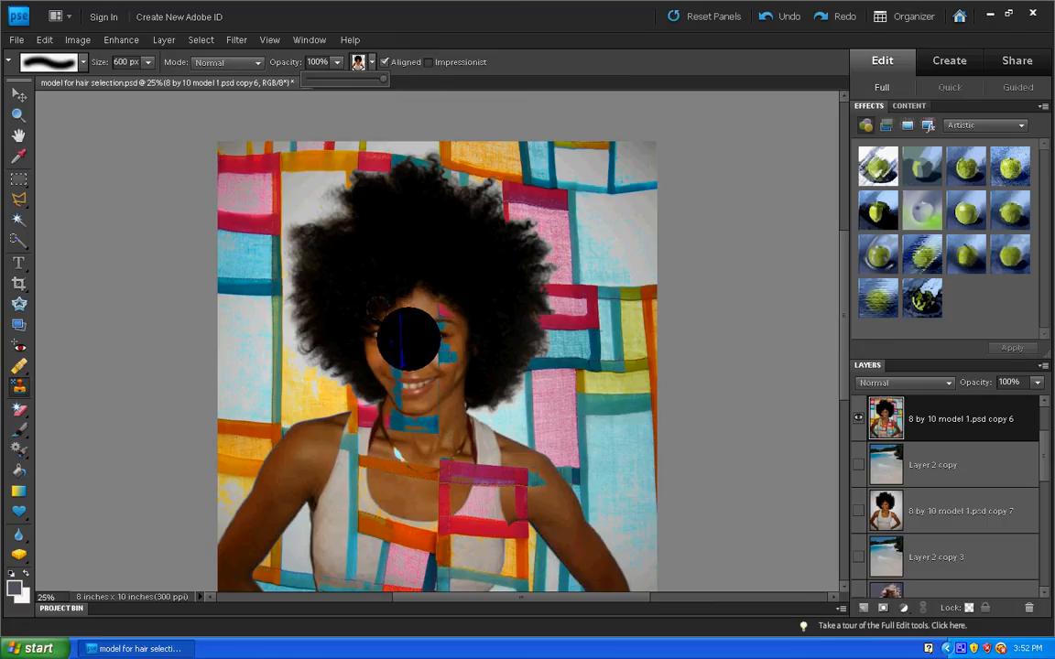
- Reduce the brush to 400 px and stamp the original model over the background showing through her face, neck, chest and tank top
key(bracketleft)
key(bracketleft)
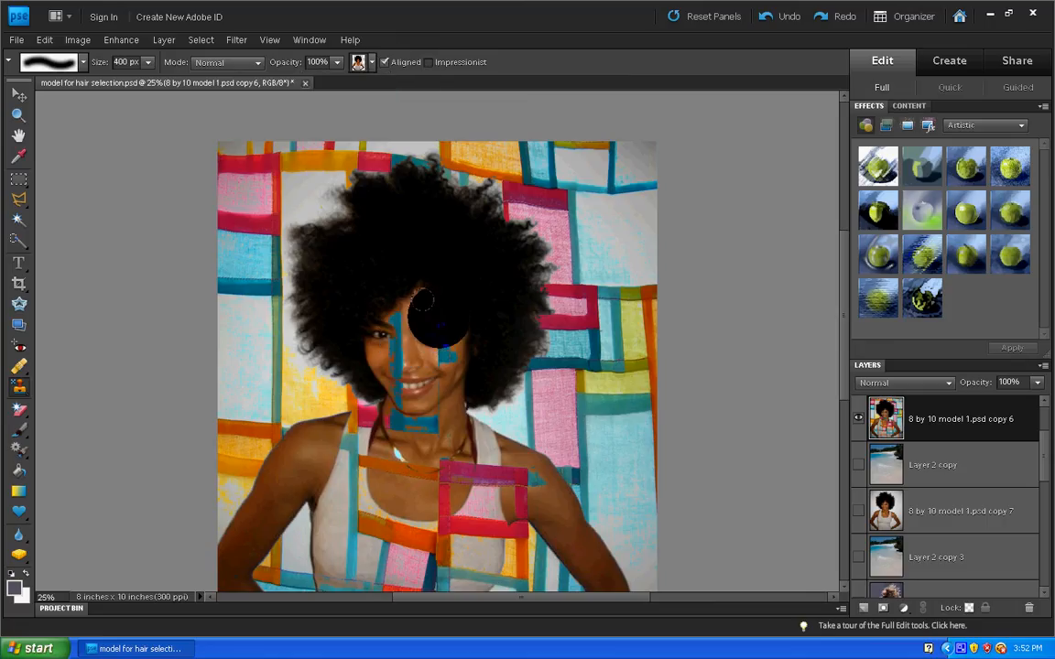
key(ctrl+z)
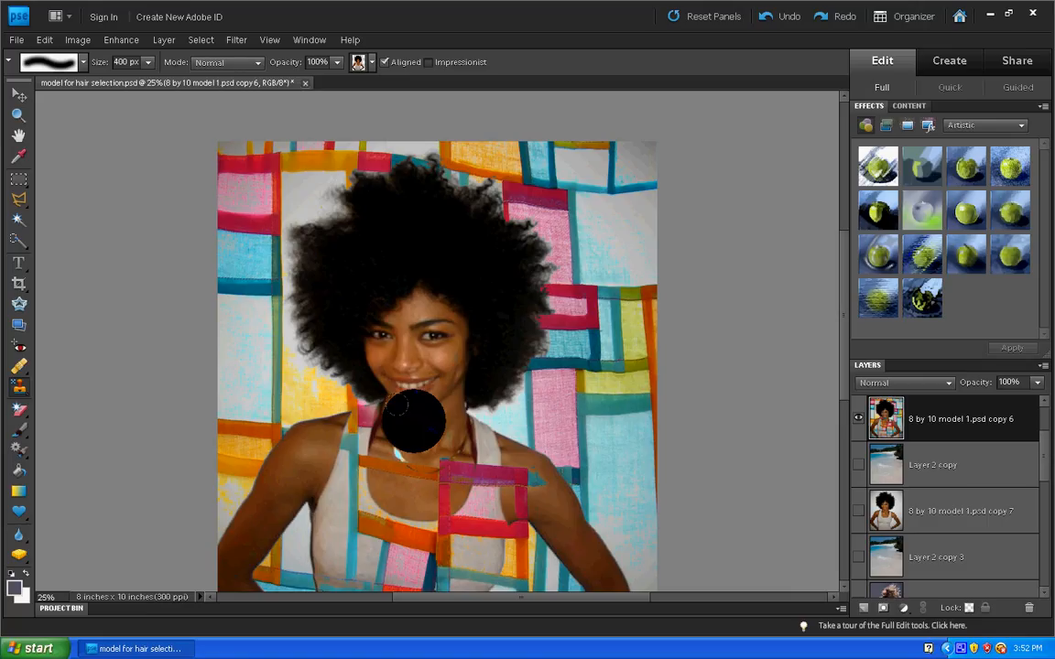
key(ctrl+z)
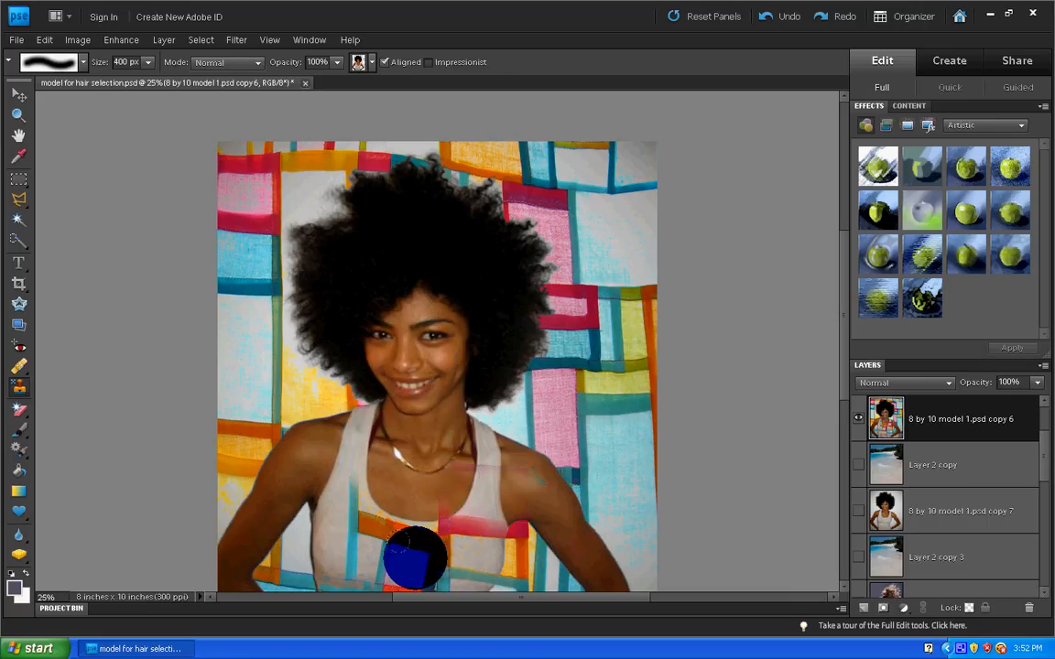
key(ctrl+z)
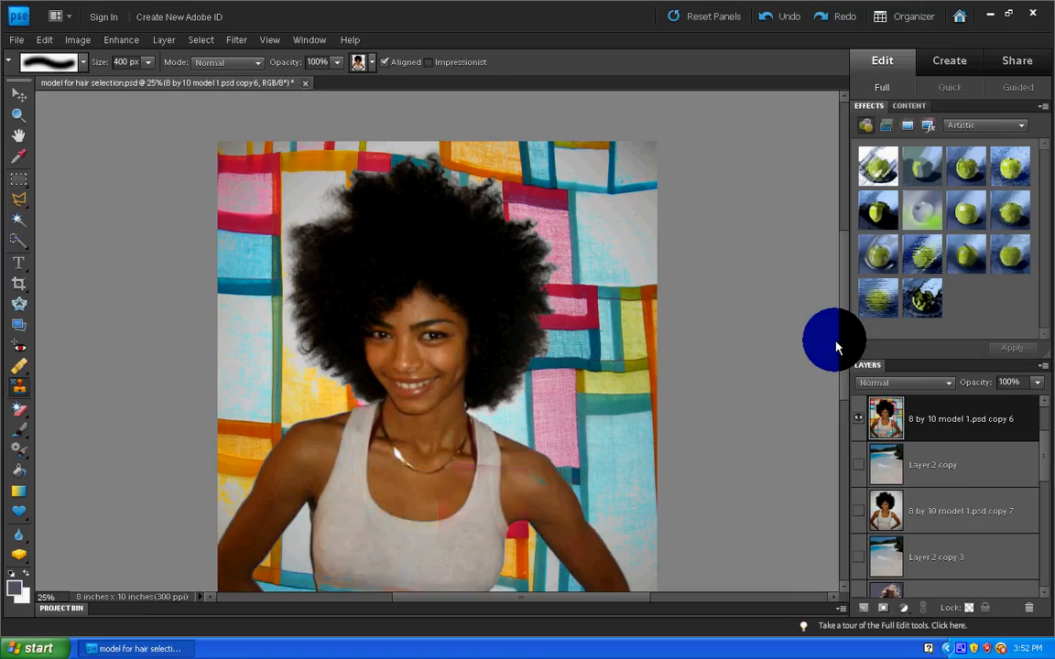
scroll(513, 394, down, 3)
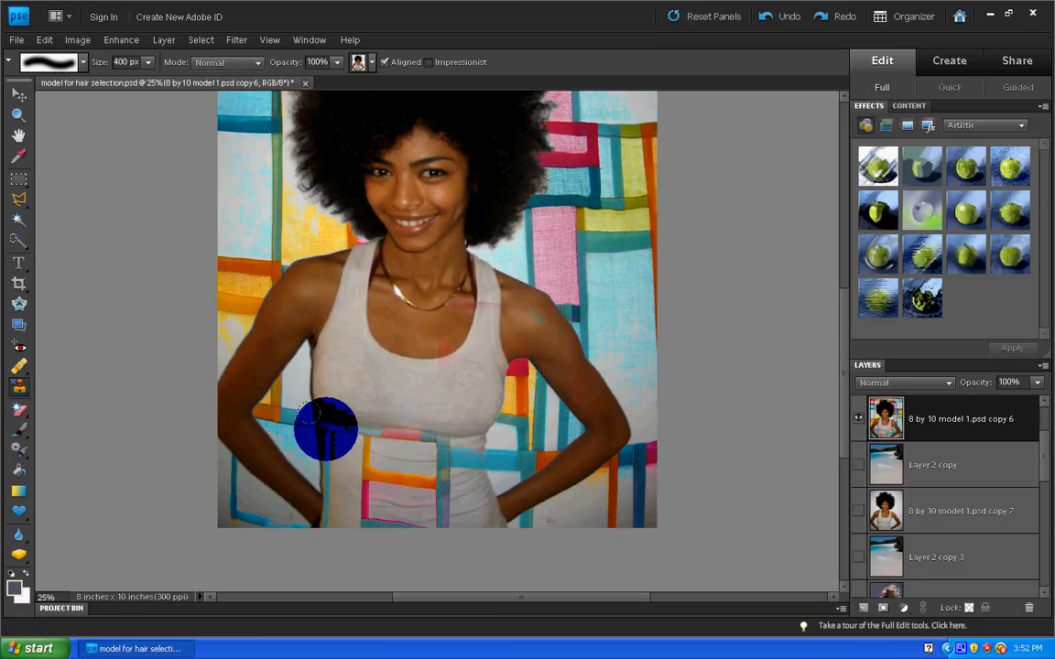
key(ctrl+z)
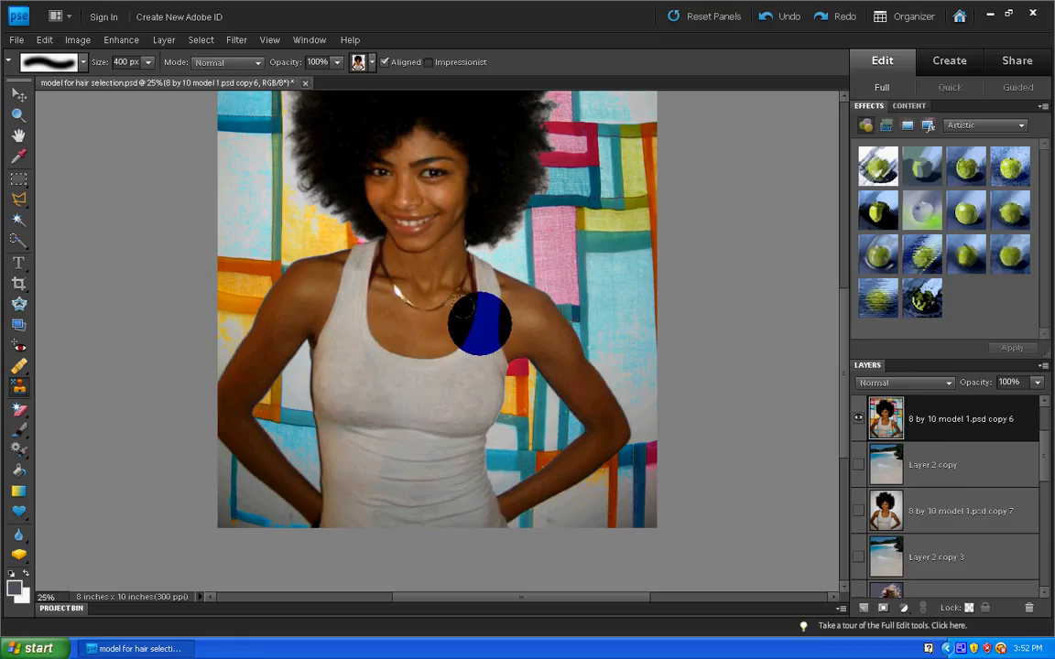
- Define the finished composite of the model on the colourful background as a pattern named 3
scroll(769, 322, up, 2)
scroll(767, 320, up, 2)
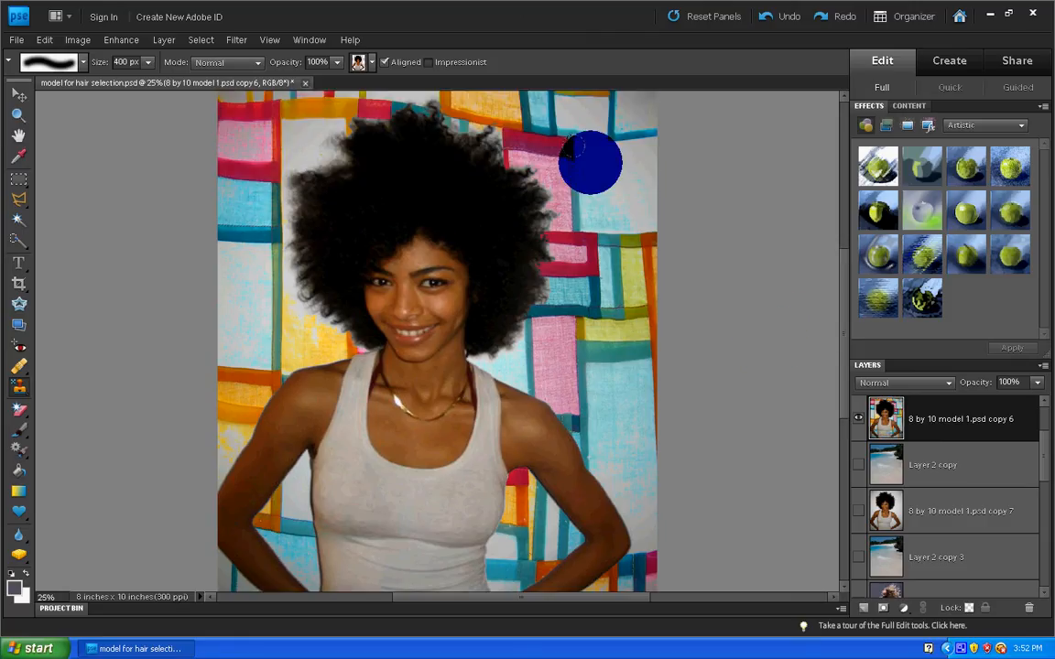
click(44, 39)
click(109, 258)
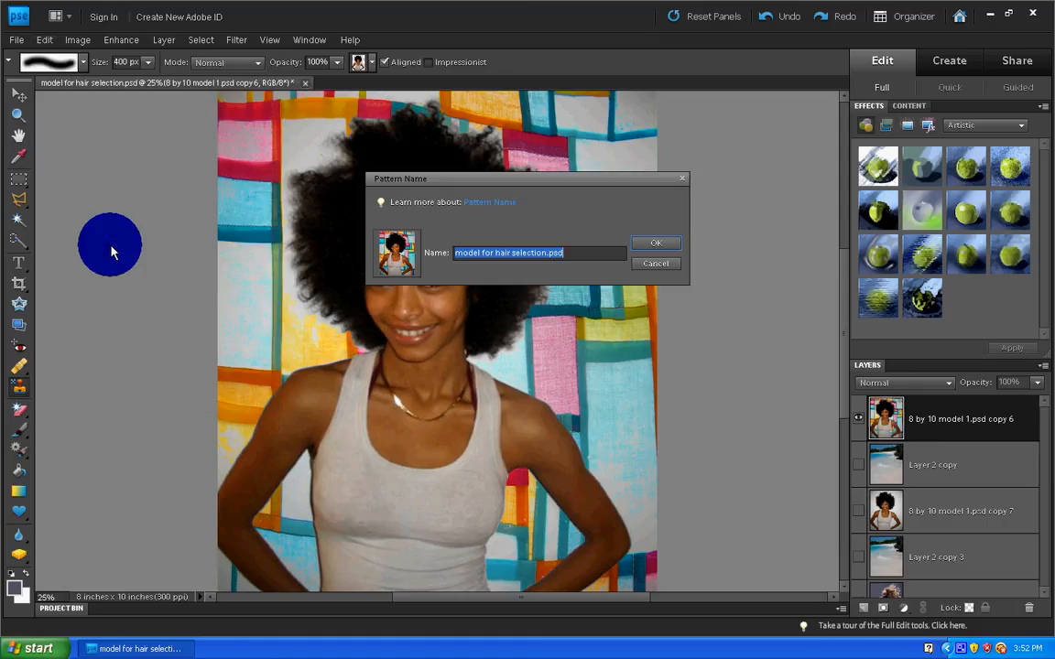
text(3)
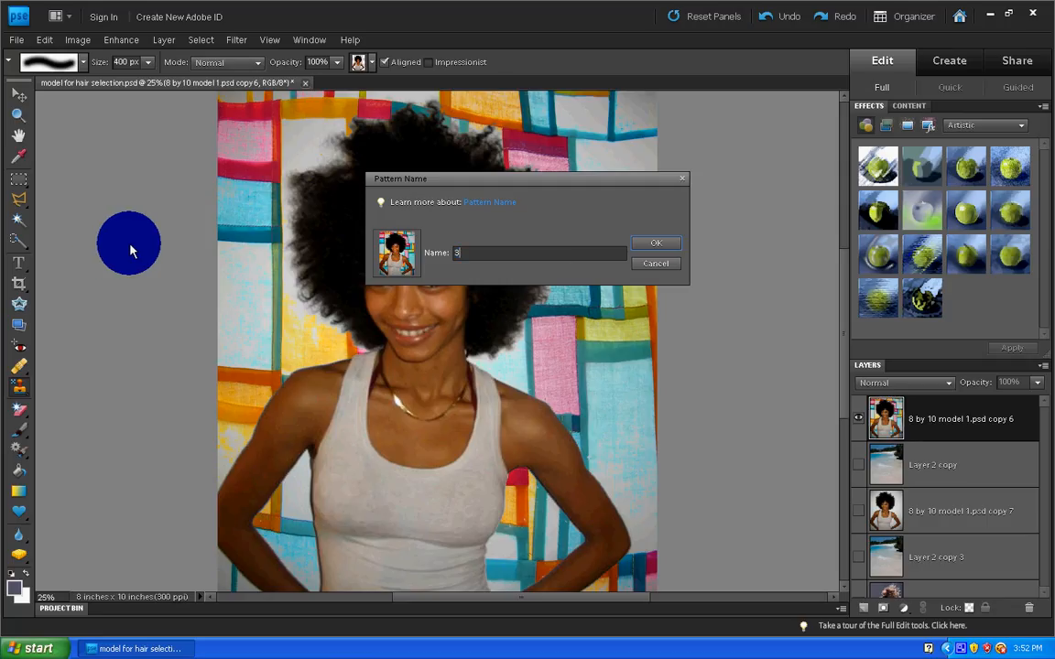
click(656, 243)
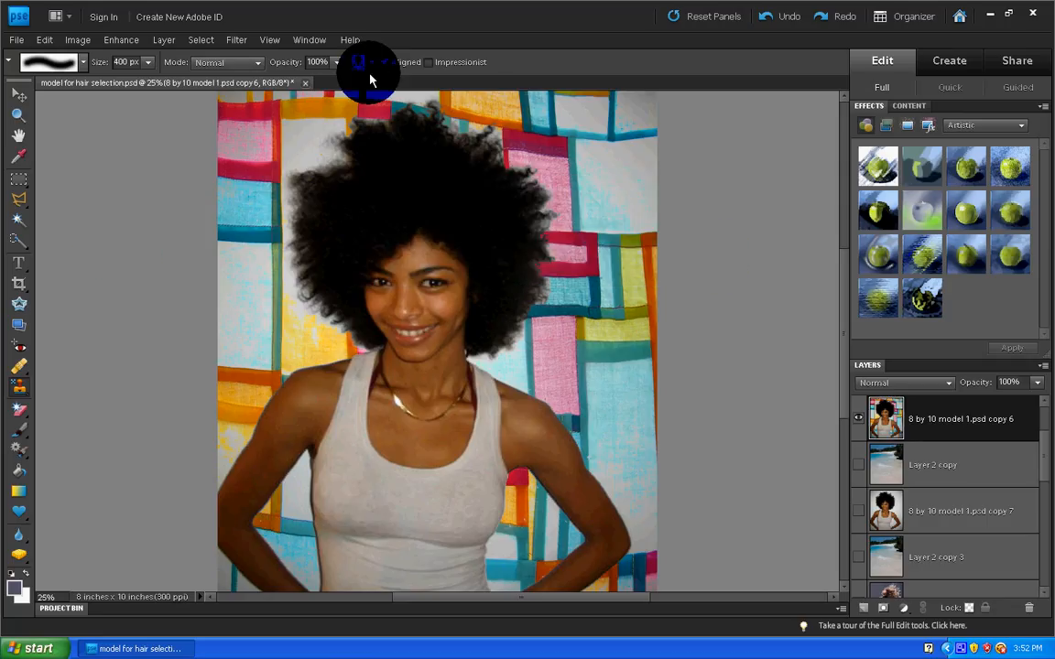
- Try stamping pattern 3 over the background, face and body in Overlay mode, and undo the strokes
click(371, 63)
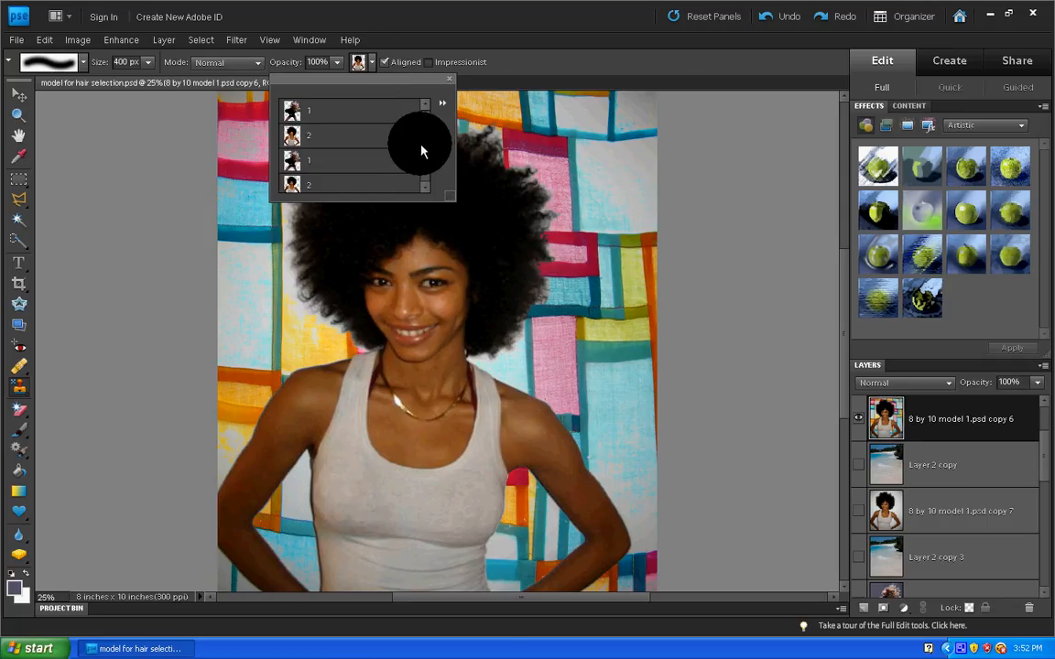
double_click(311, 135)
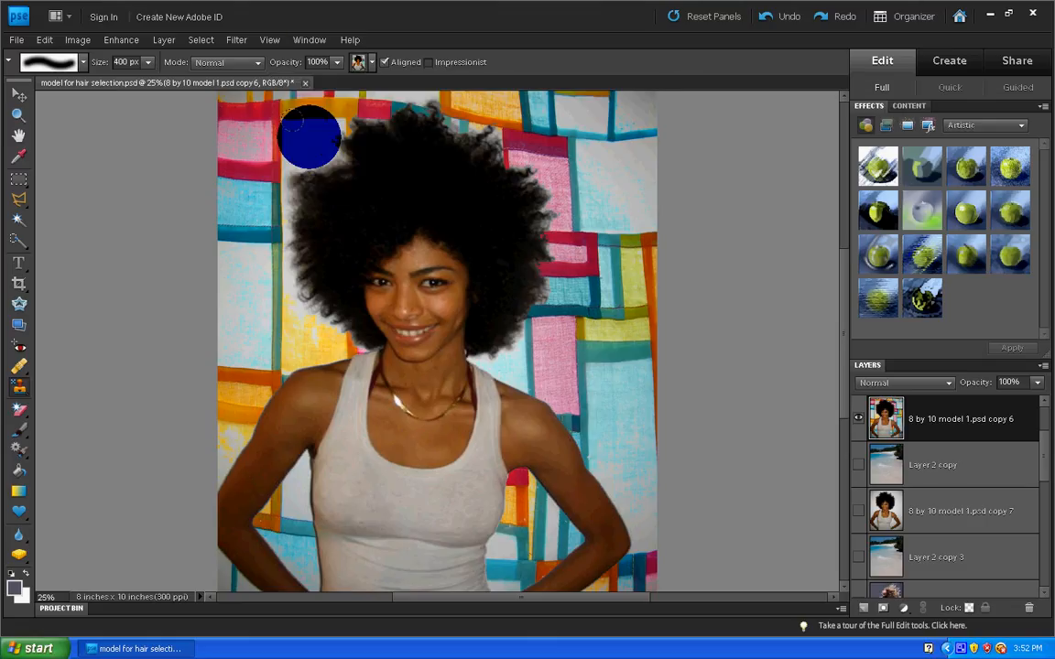
click(256, 64)
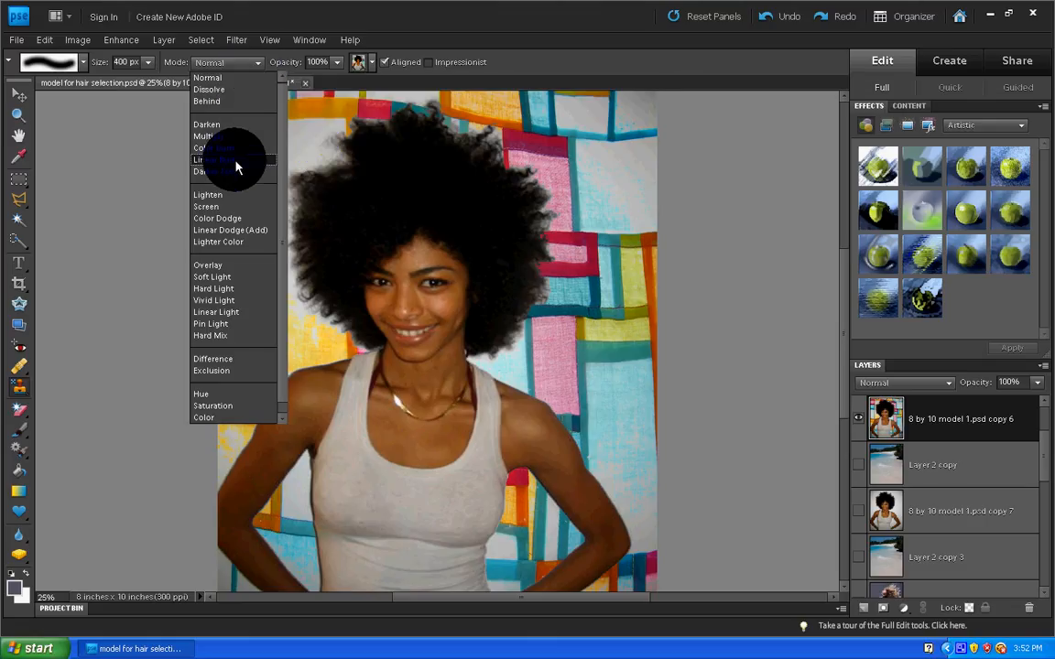
click(224, 265)
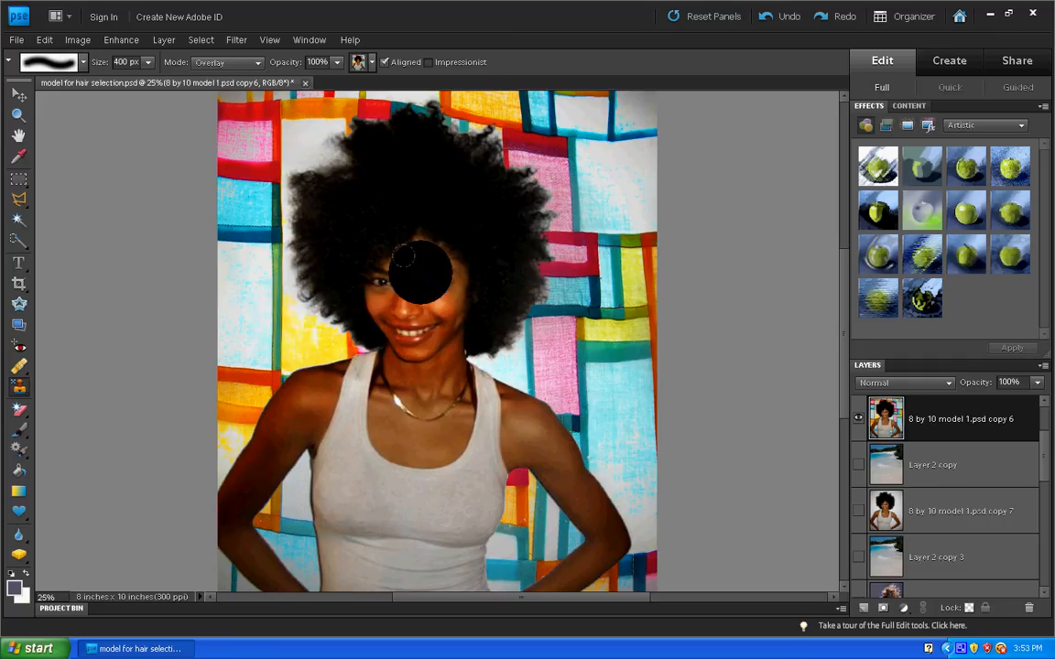
drag(404, 255, 507, 370)
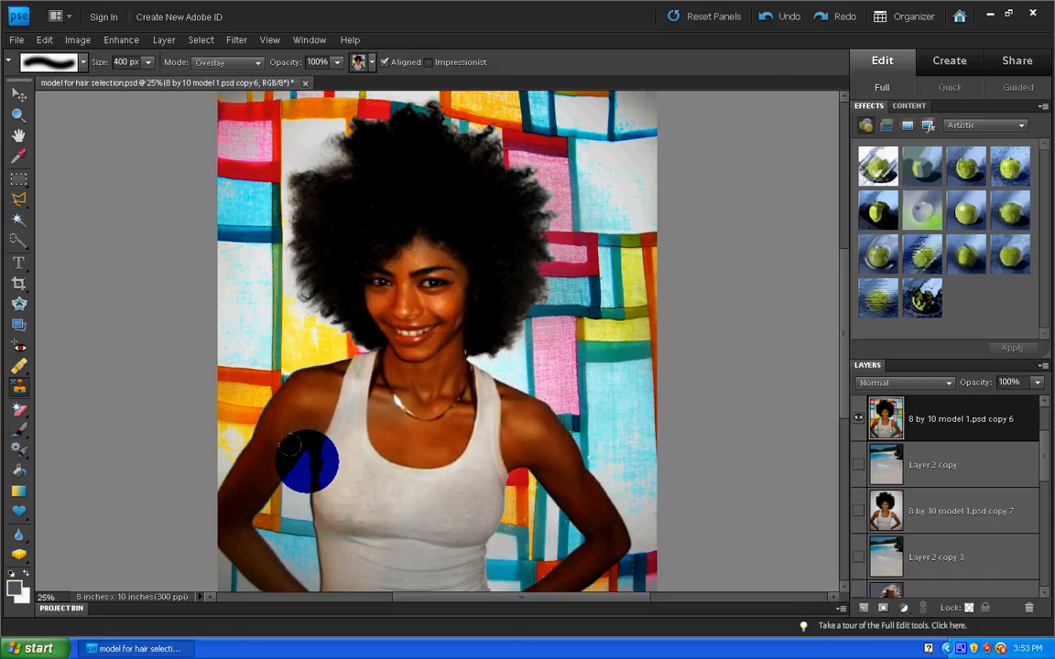
click(768, 16)
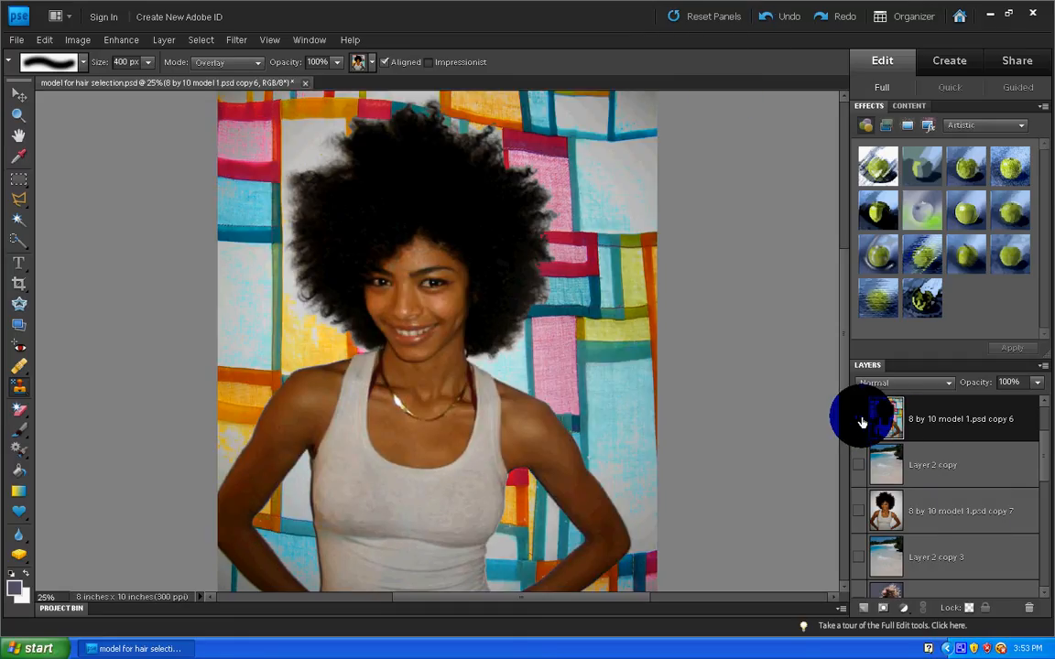
- Hide 8 by 10 model 1.psd copy 6, show Layer 2 copy together with 8 by 10 model 1.psd copy 7, and select Layer 2 copy
click(857, 465)
click(859, 423)
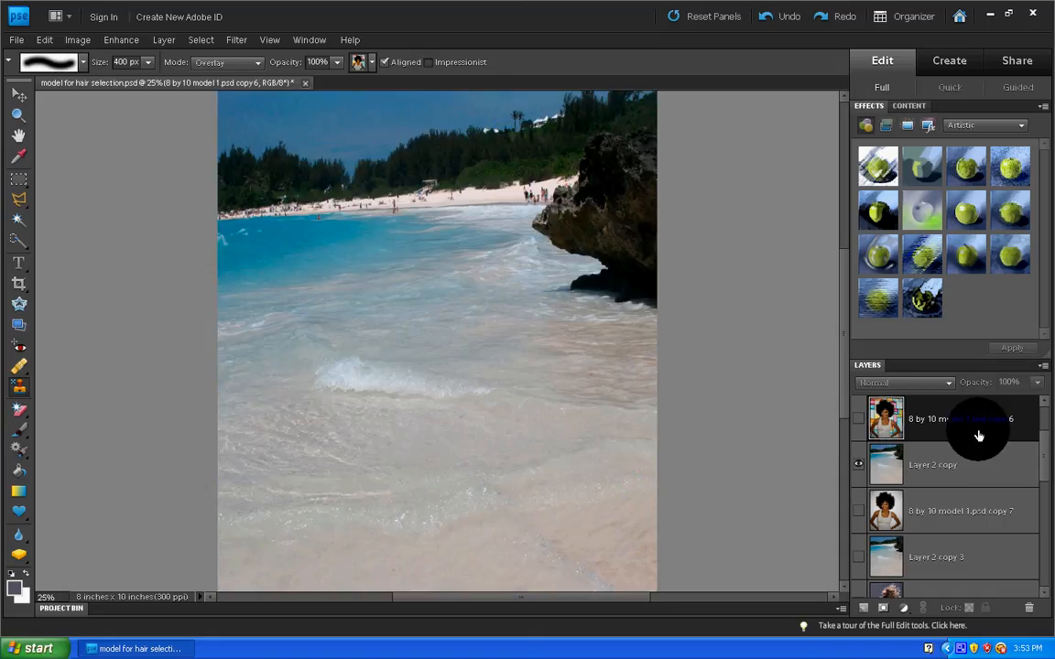
click(958, 474)
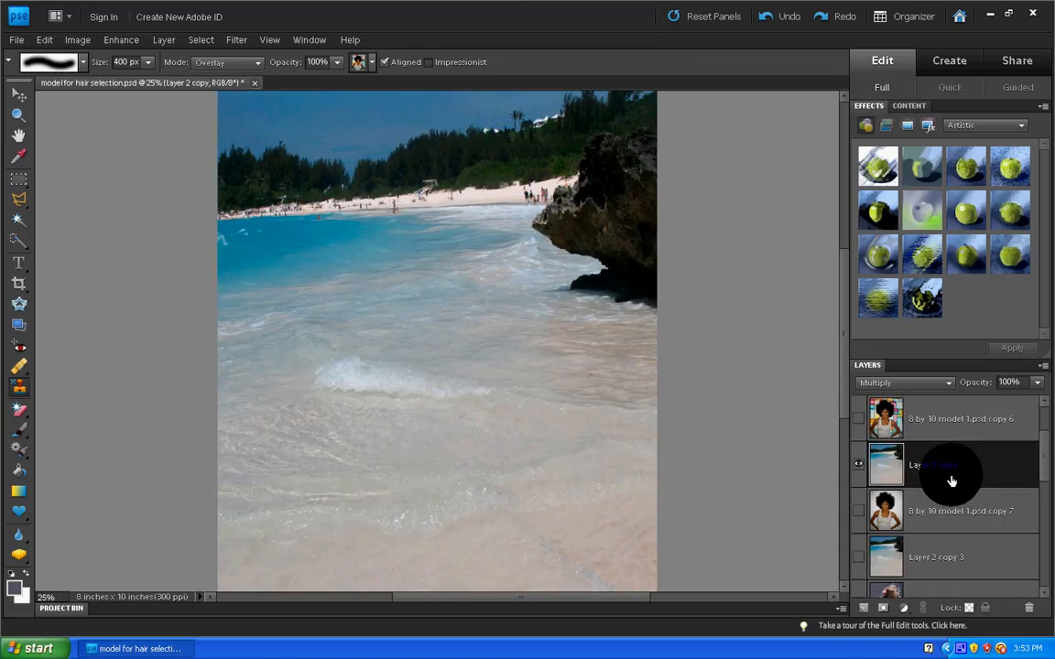
click(859, 515)
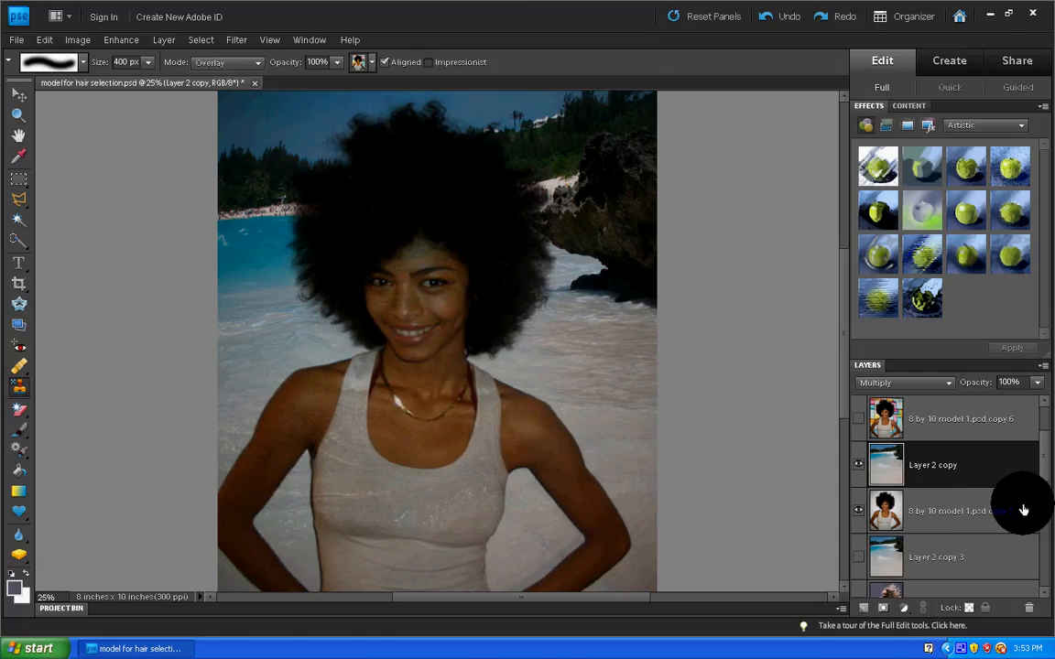
- Compare other blending modes on Layer 2 copy, return it to Multiply, and merge it into 8 by 10 model 1.psd copy 7
click(931, 392)
click(930, 392)
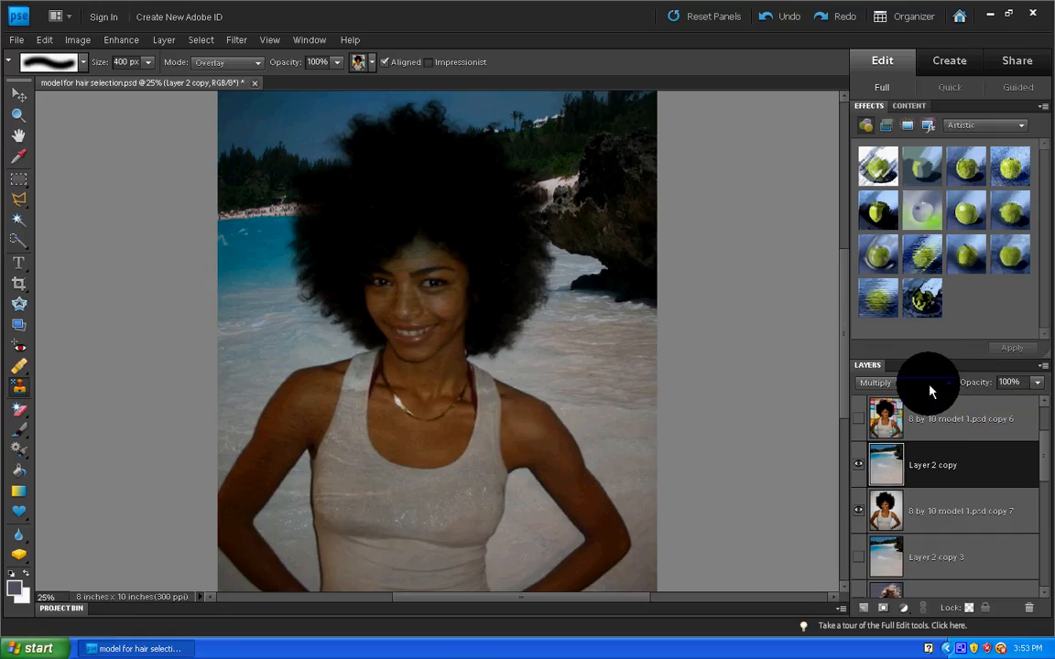
key(Down)
key(Down)
key(Down)
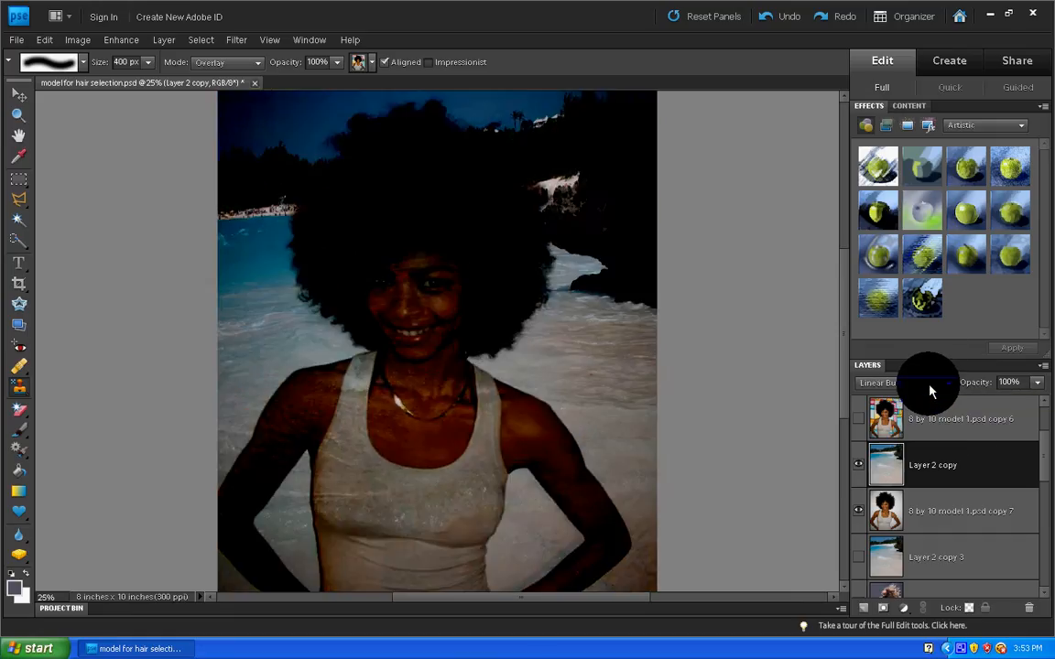
key(Down)
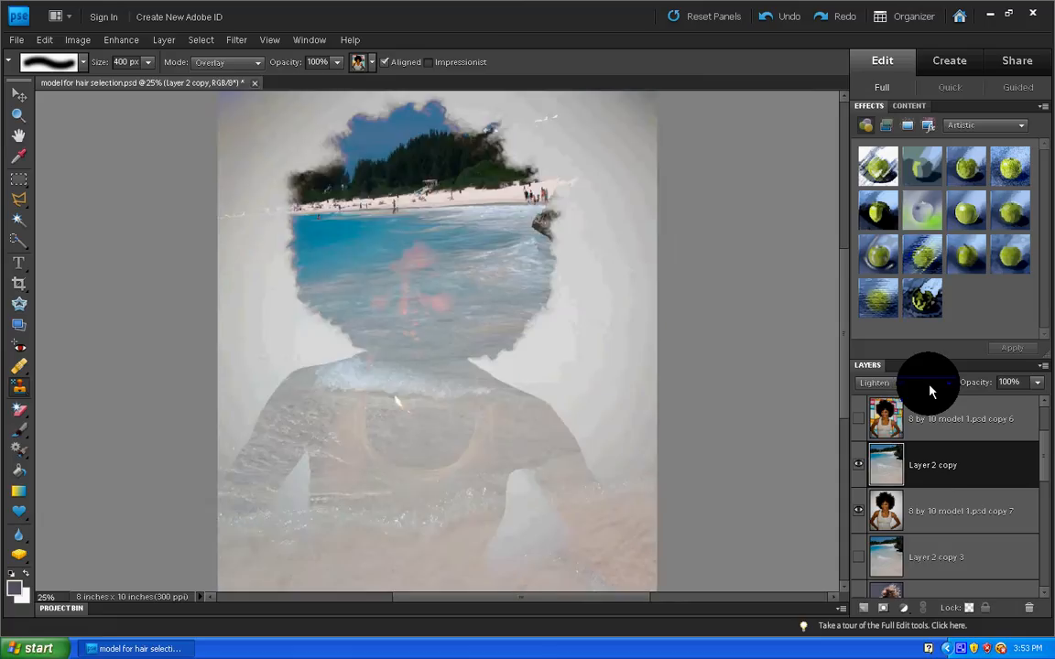
key(Up)
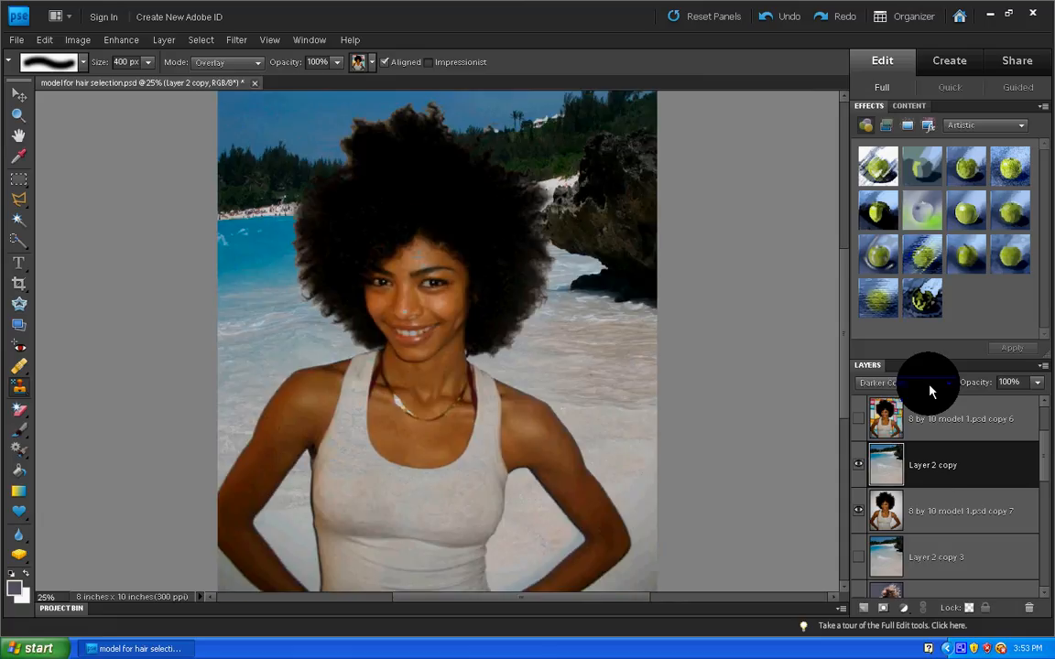
key(Up)
key(Up)
key(Up)
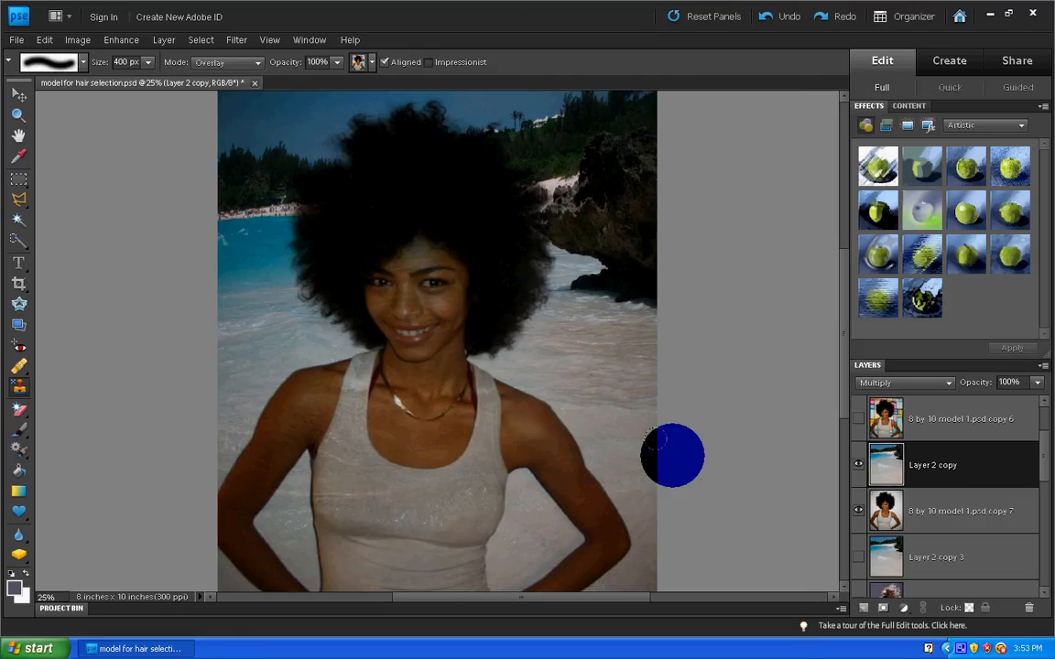
key(ctrl+e)
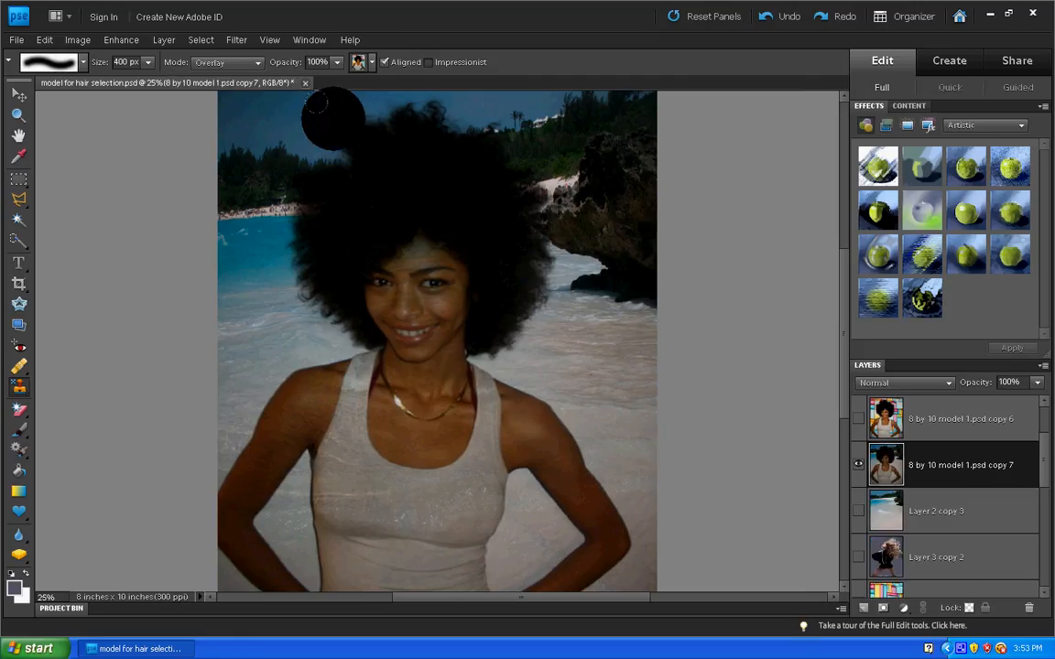
- Choose model pattern 2 for the Pattern Stamp, test it on the hair, and set the painting mode to Normal
click(370, 62)
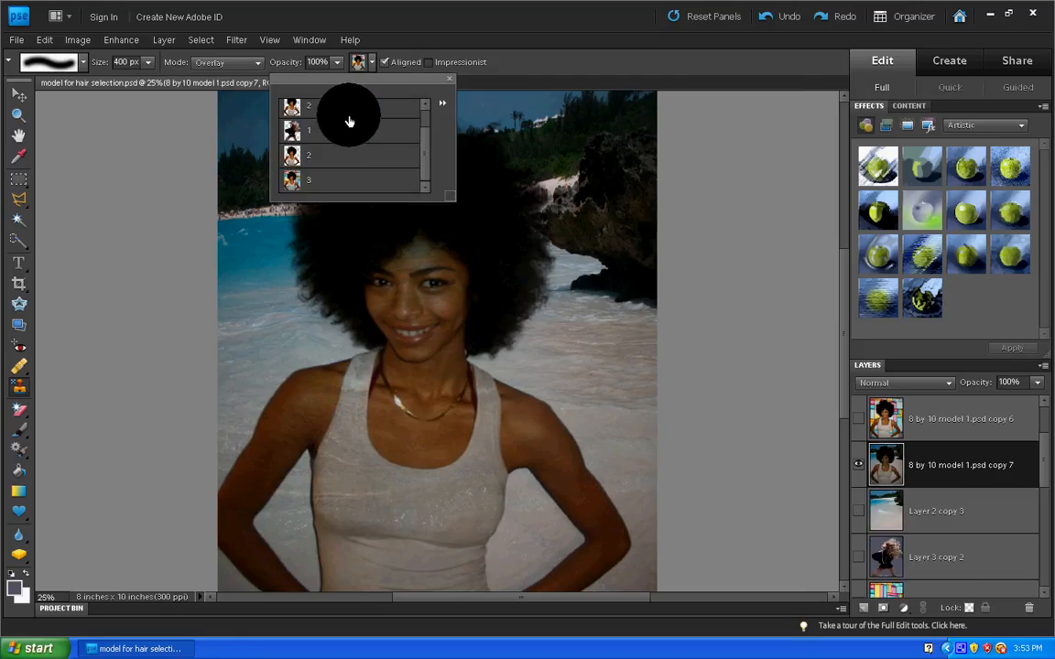
double_click(339, 160)
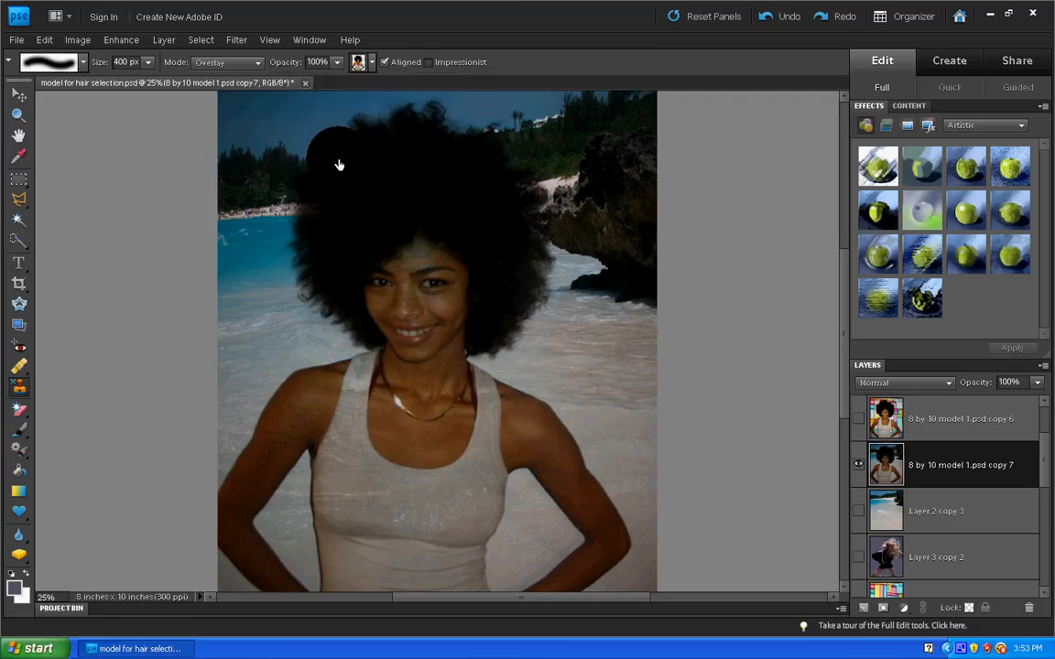
mouse_move(406, 235)
mouse_down()
mouse_move(395, 207)
mouse_move(405, 189)
mouse_up()
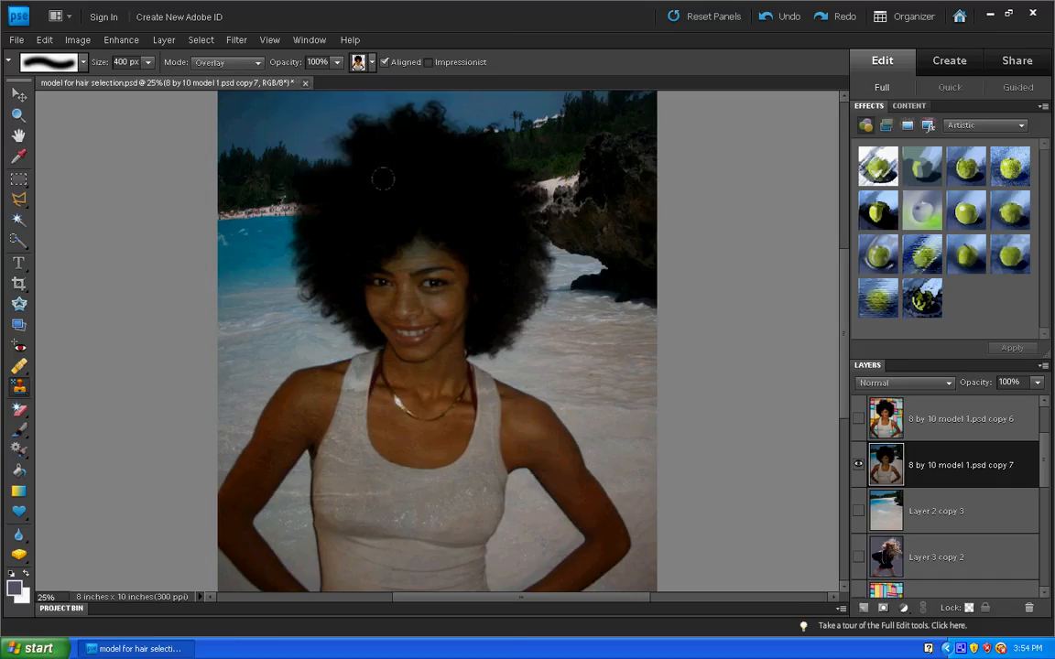
click(233, 62)
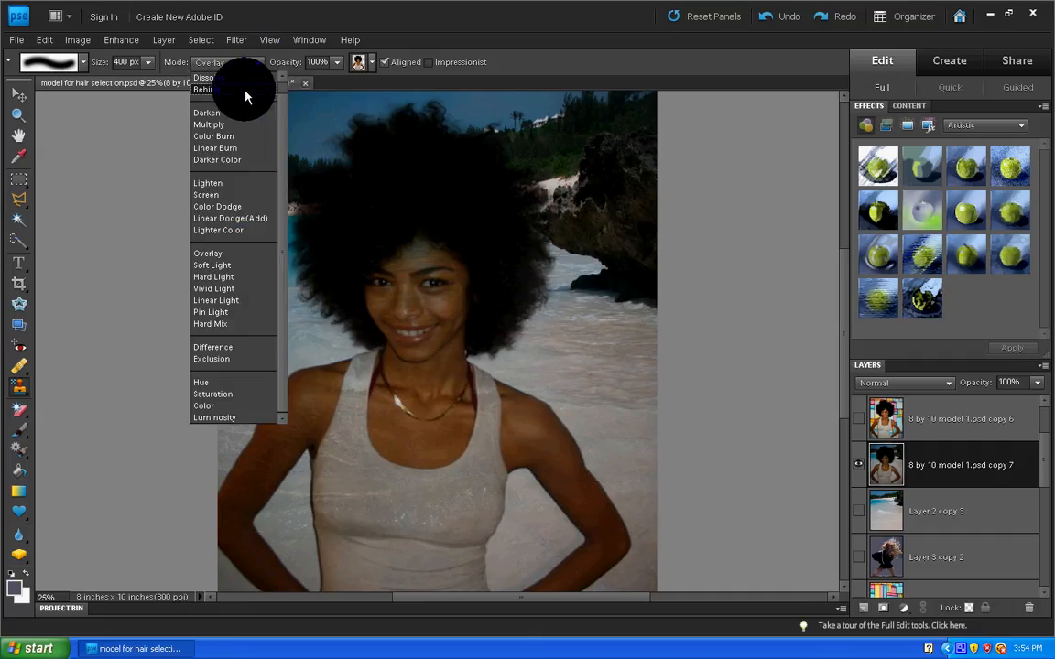
scroll(215, 73, up, 1)
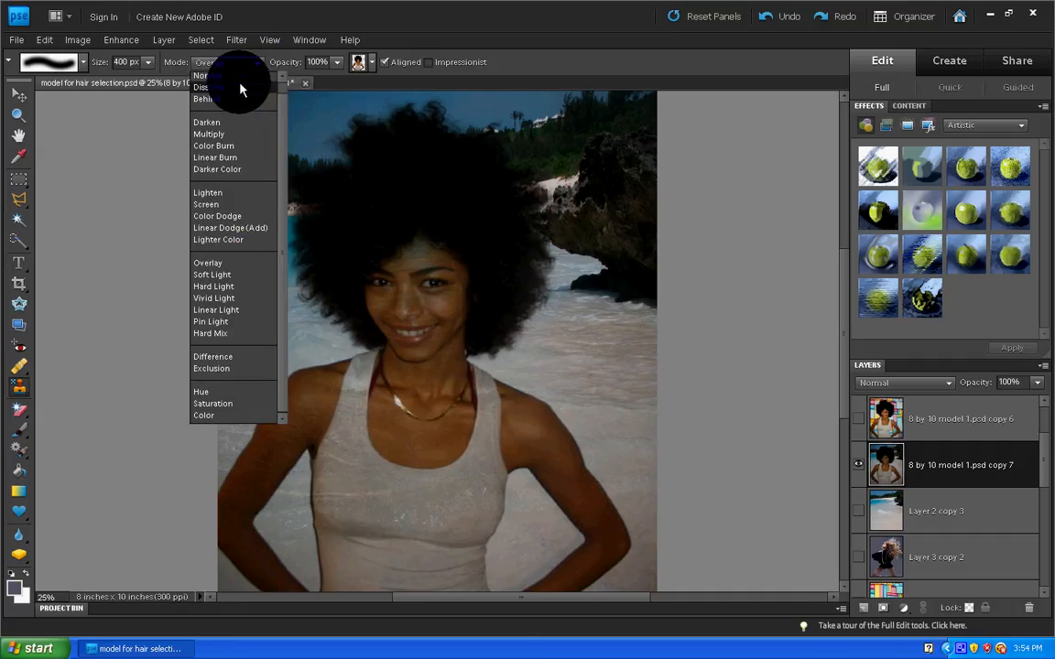
click(216, 73)
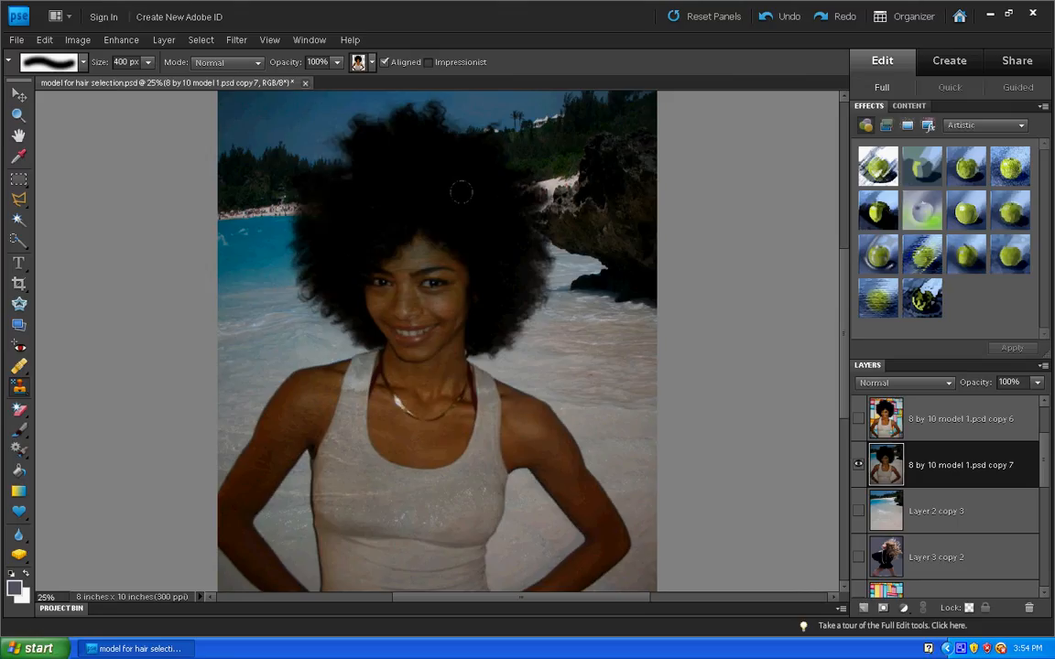
- Stamp model pattern 2 over the face, neck, arms and tank top on 8 by 10 model 1.psd copy 7
drag(424, 298, 412, 270)
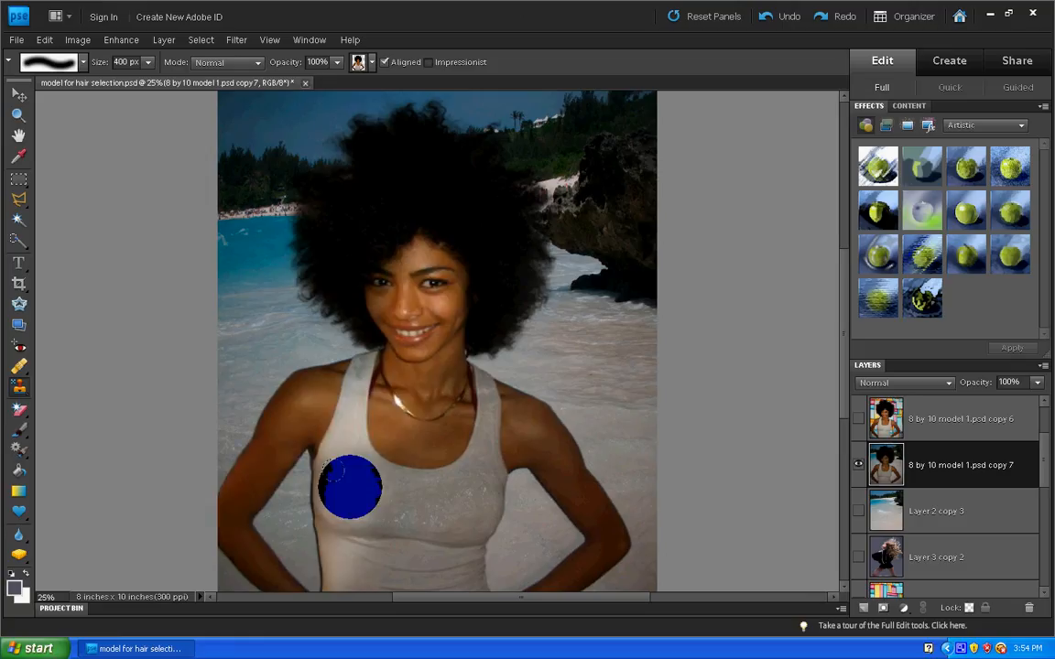
mouse_move(350, 488)
mouse_down()
mouse_move(330, 383)
mouse_move(590, 536)
mouse_up()
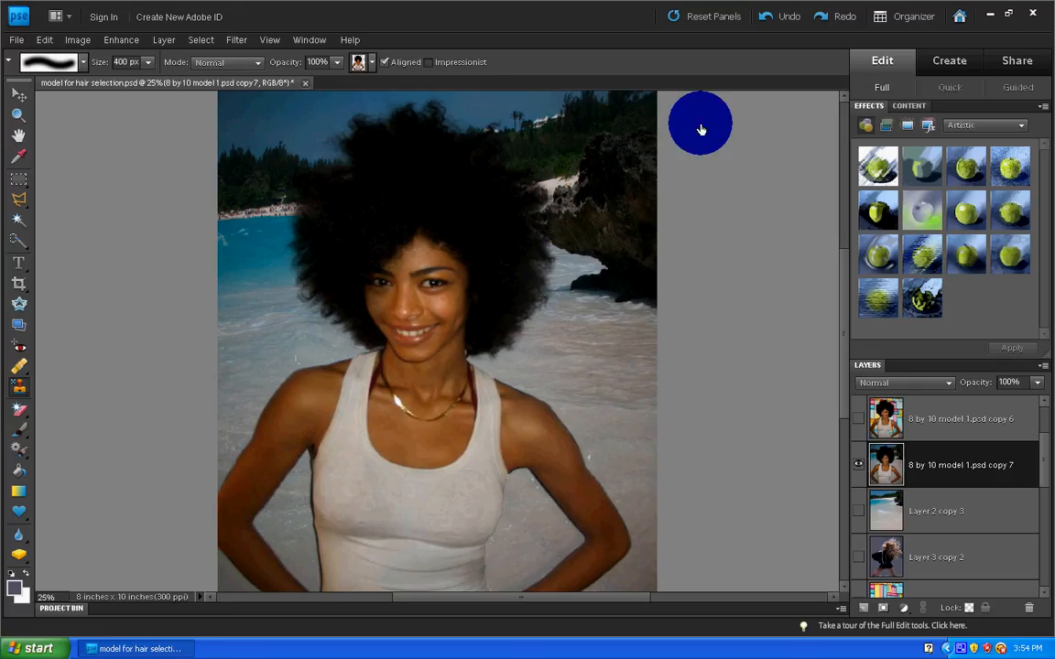
- Delete the layers 8 by 10 model 1.psd copy 7 and 8 by 10 model 1.psd copy 6
click(1029, 610)
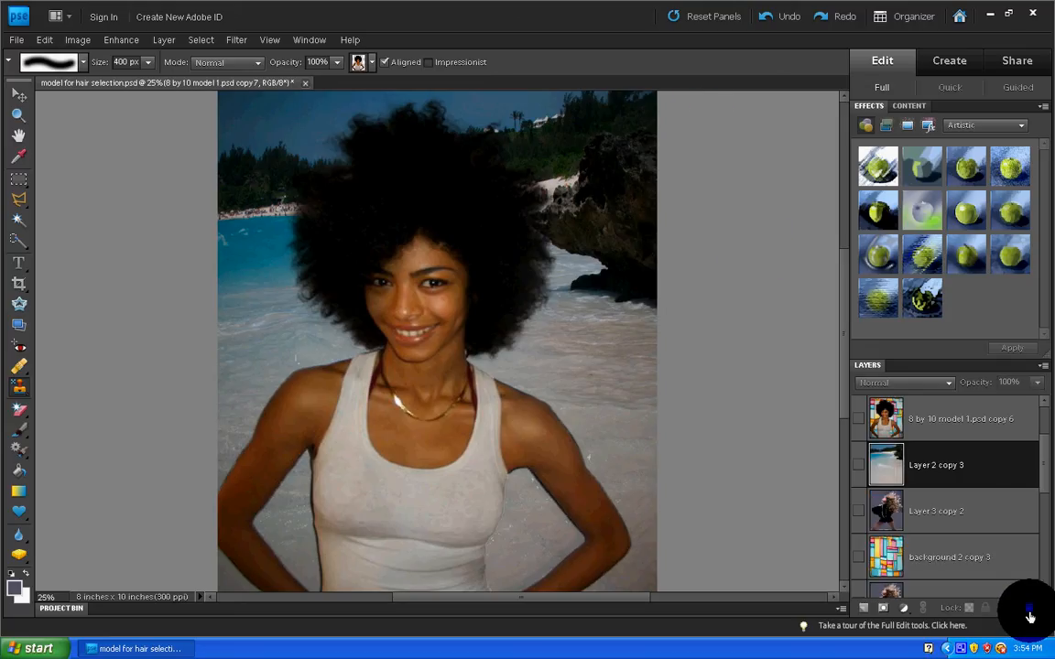
click(920, 417)
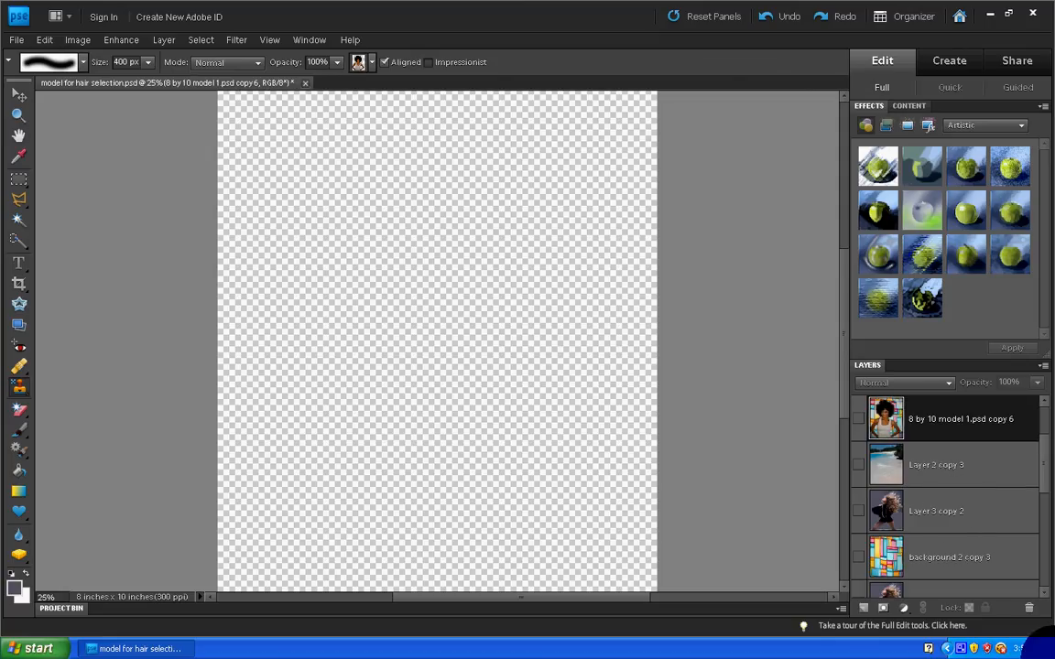
click(1024, 608)
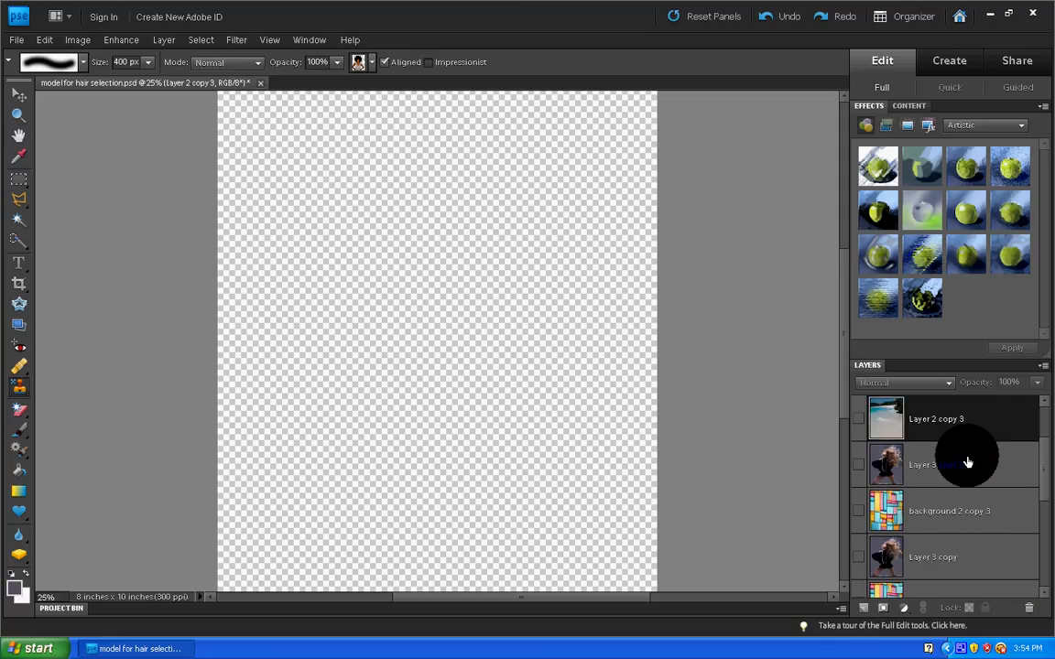
- Show Layer 2 copy 3 together with Layer 3 copy 2 so the beach blends over the curly-haired model
scroll(1033, 478, up, 2)
click(857, 486)
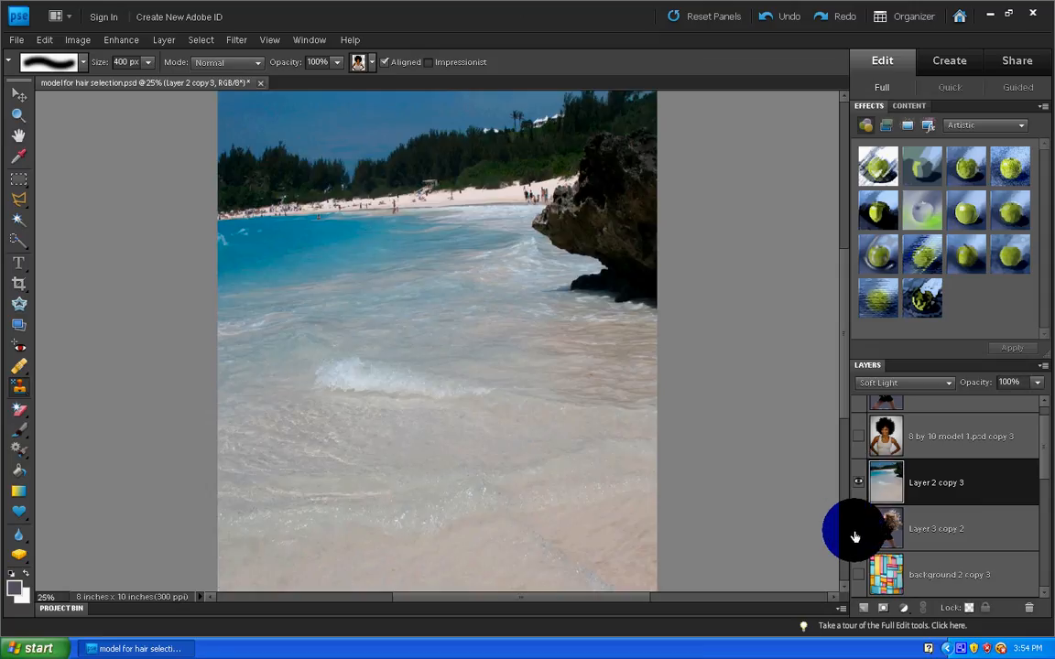
click(858, 529)
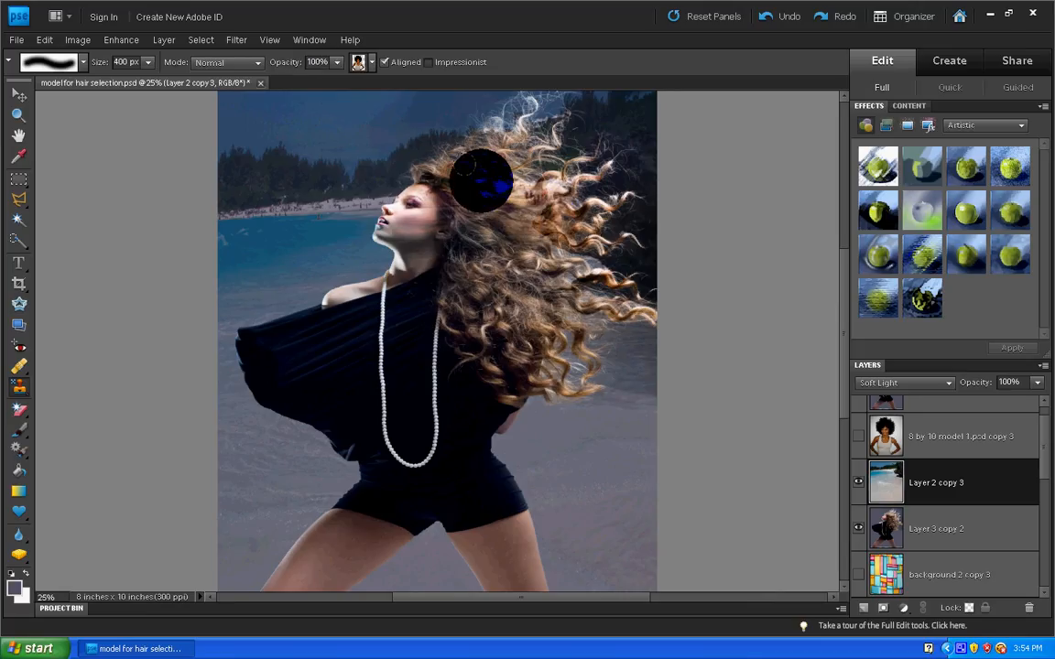
- Choose pattern 1 for the Pattern Stamp and paint it over the model's hair, face and clothing on Layer 2 copy 3
click(367, 62)
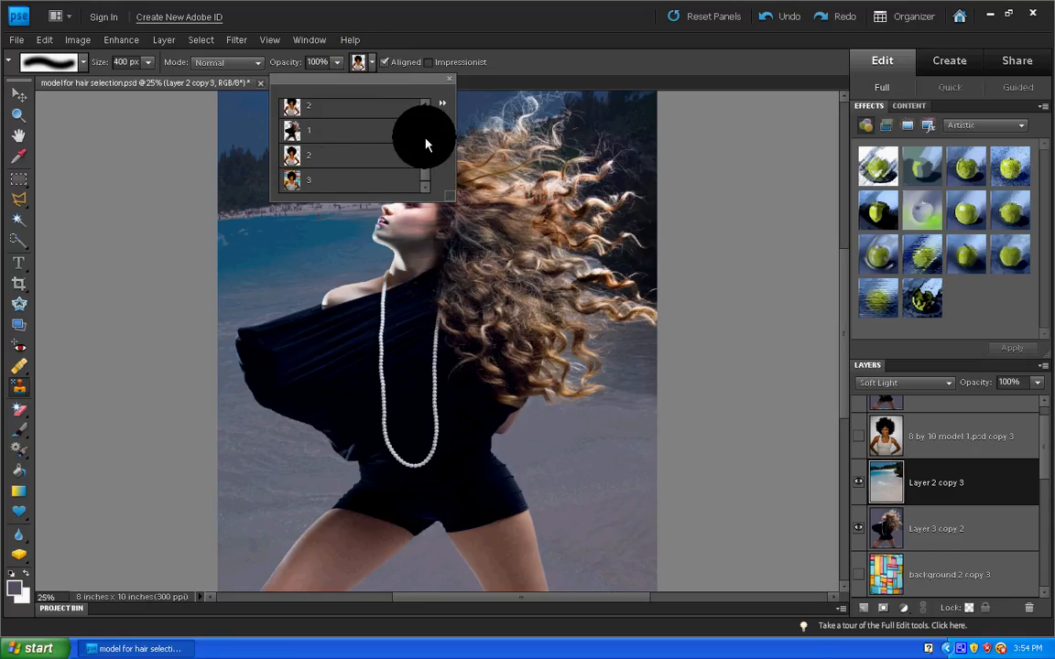
click(321, 130)
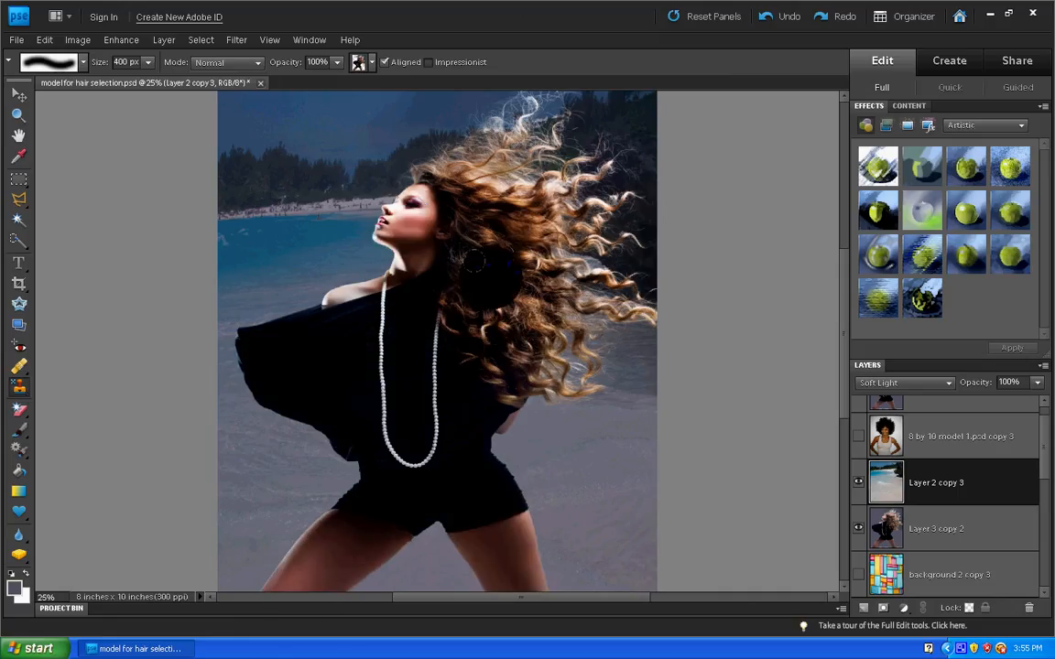
drag(522, 249, 490, 264)
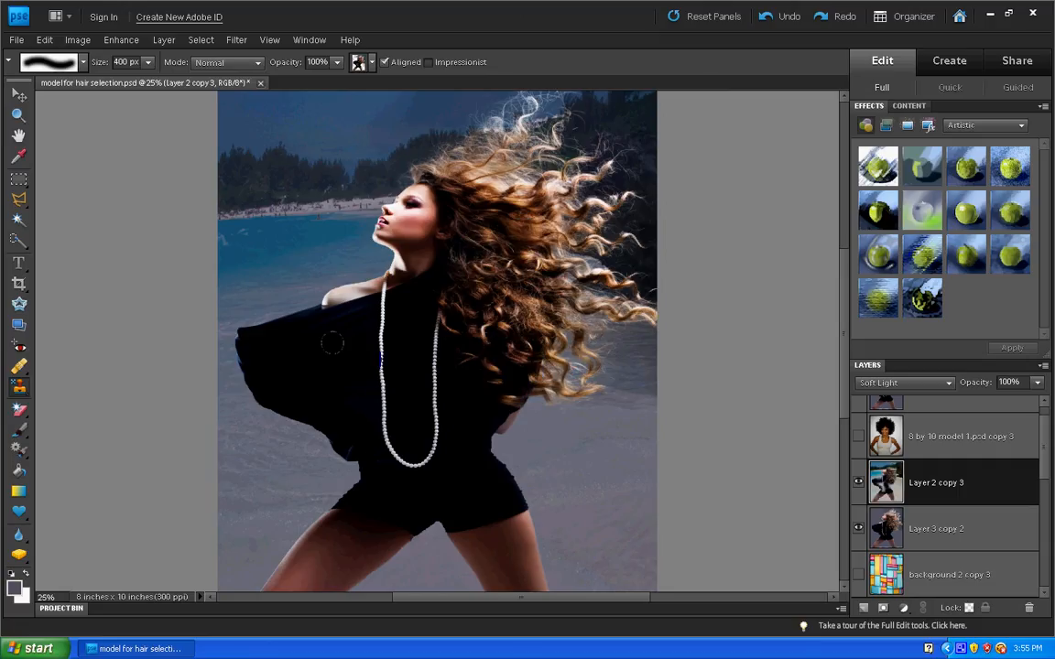
drag(417, 243, 396, 220)
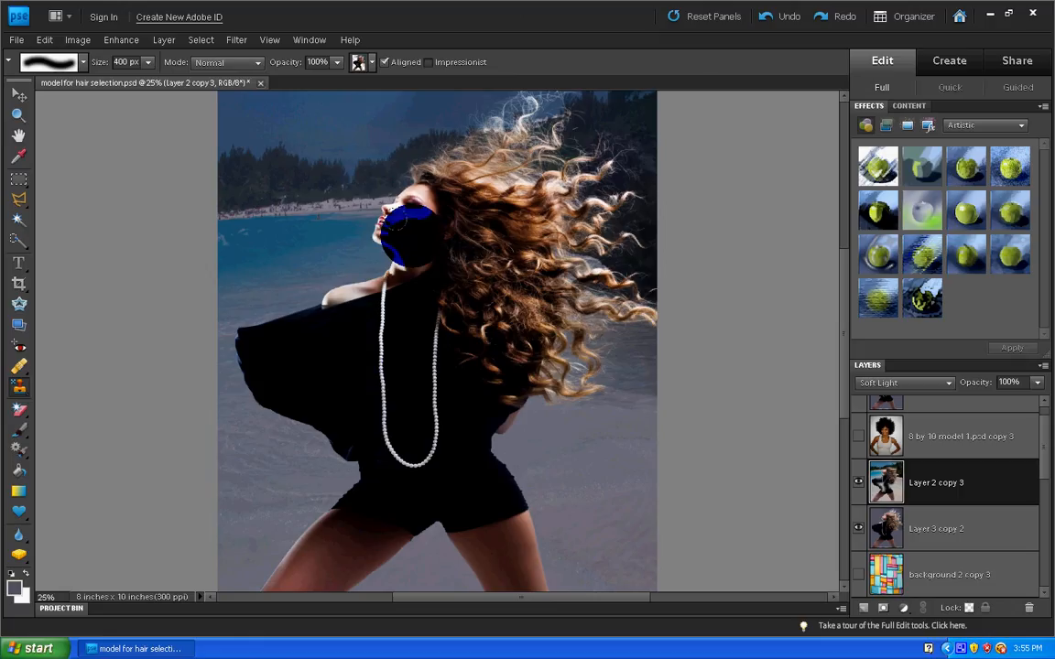
key(ctrl+z)
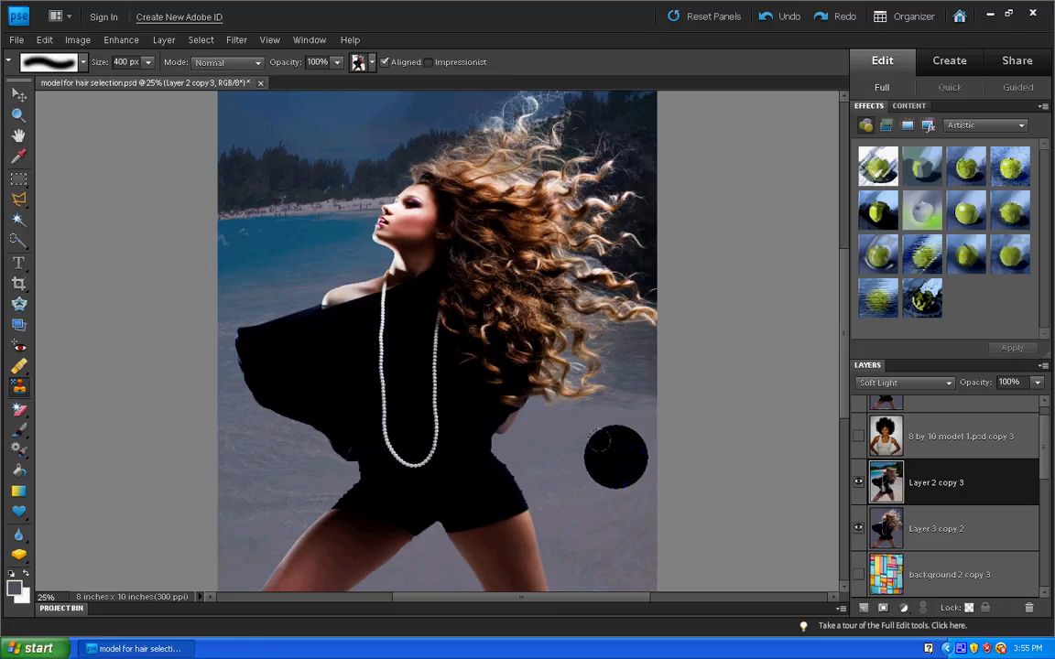
- Delete Layer 2 copy 3, and show background 2 copy 3 with Layer 3 copy in place of Layer 3 copy 2
click(858, 528)
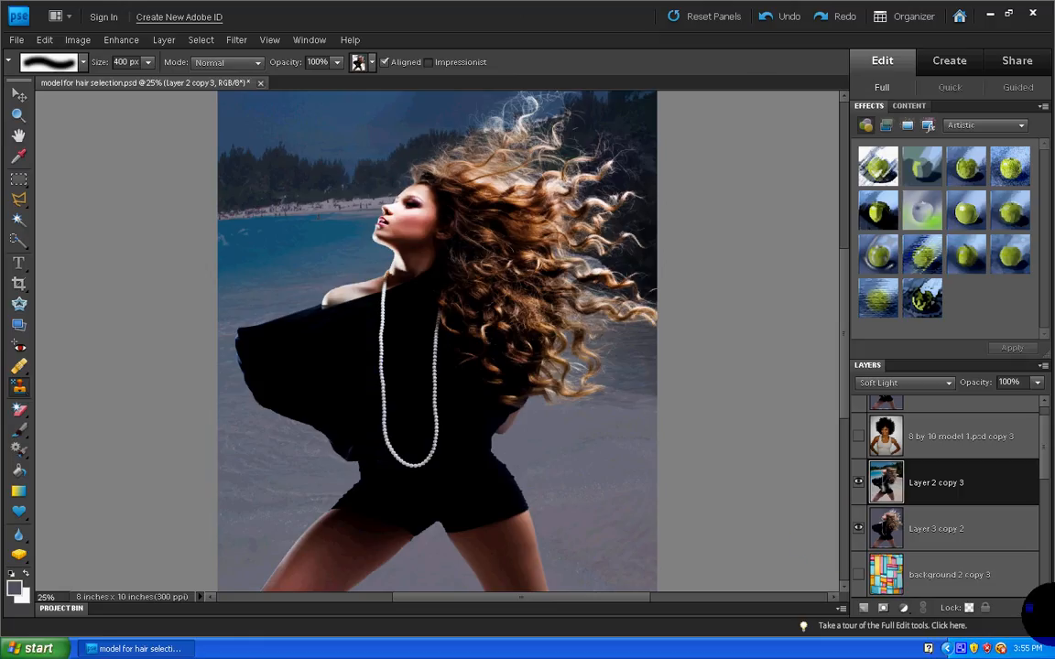
click(1029, 612)
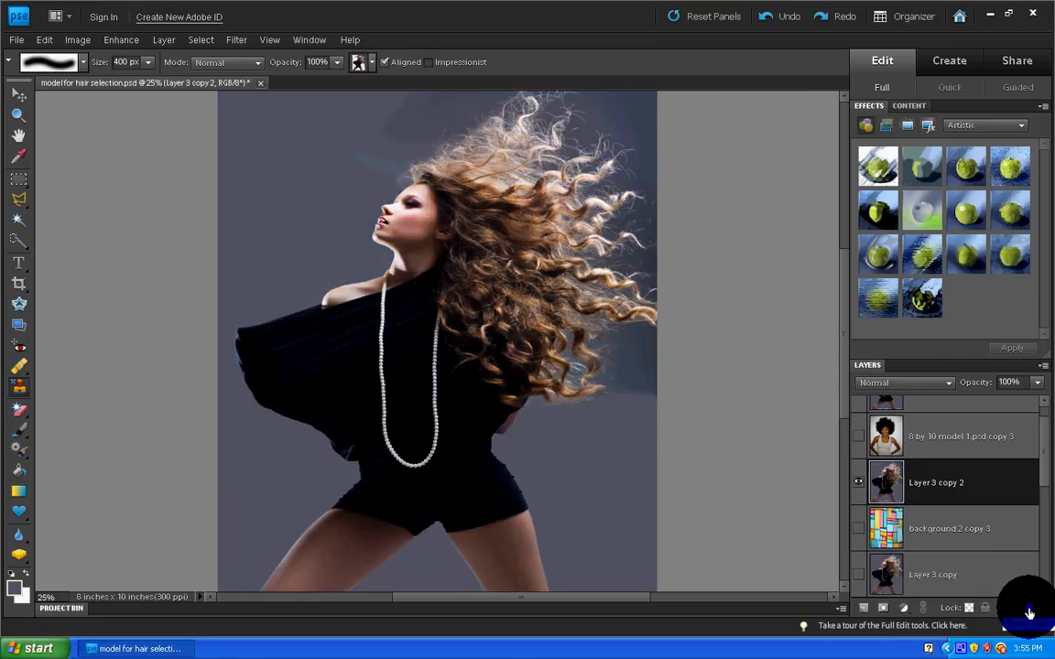
click(857, 484)
click(858, 529)
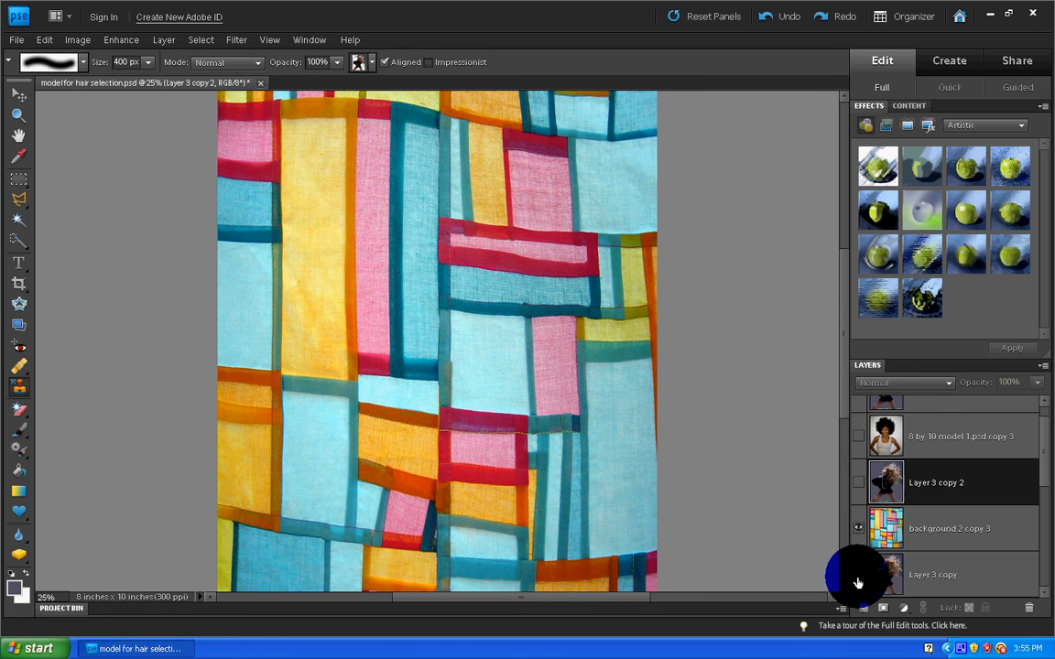
click(859, 574)
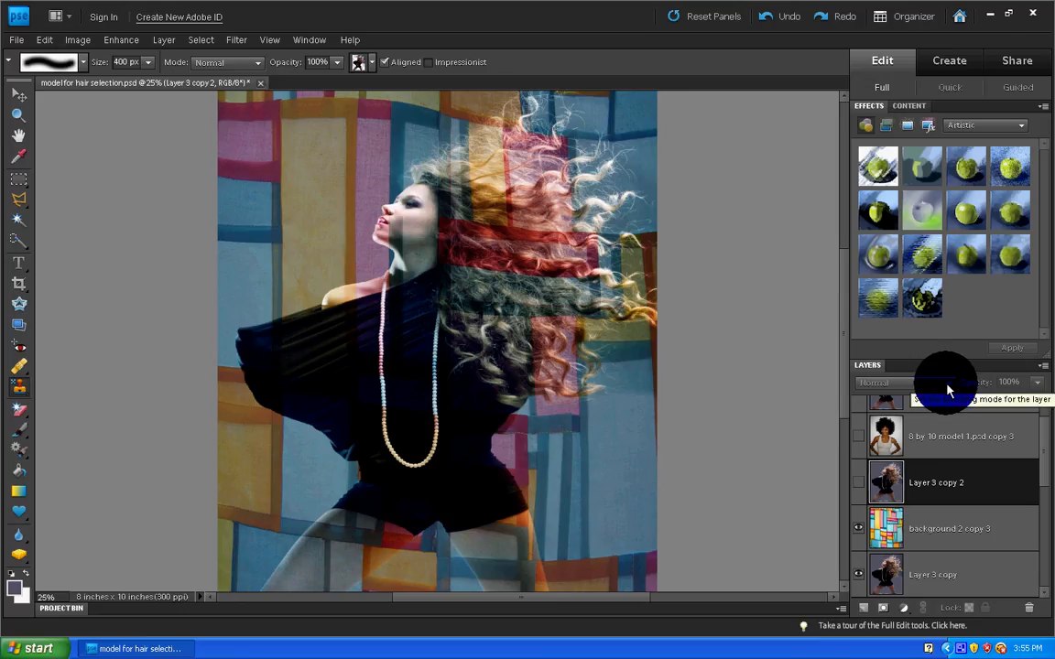
- Select background 2 copy 3 and try blending modes such as Hue and Difference, ending on Hard Mix
scroll(946, 391, down, 1)
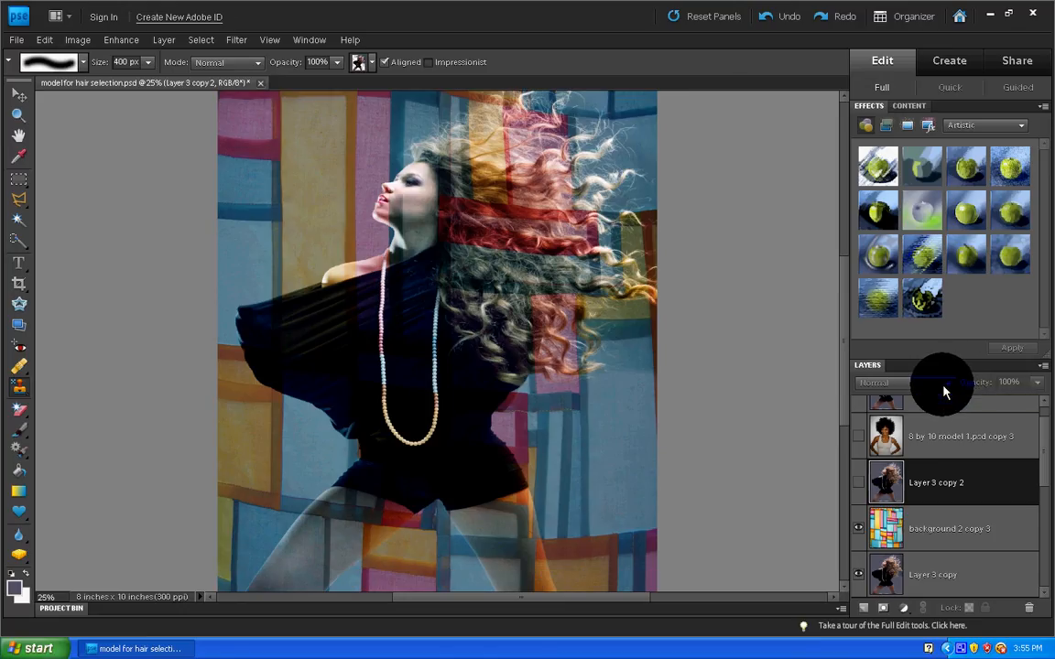
scroll(944, 389, down, 1)
click(960, 543)
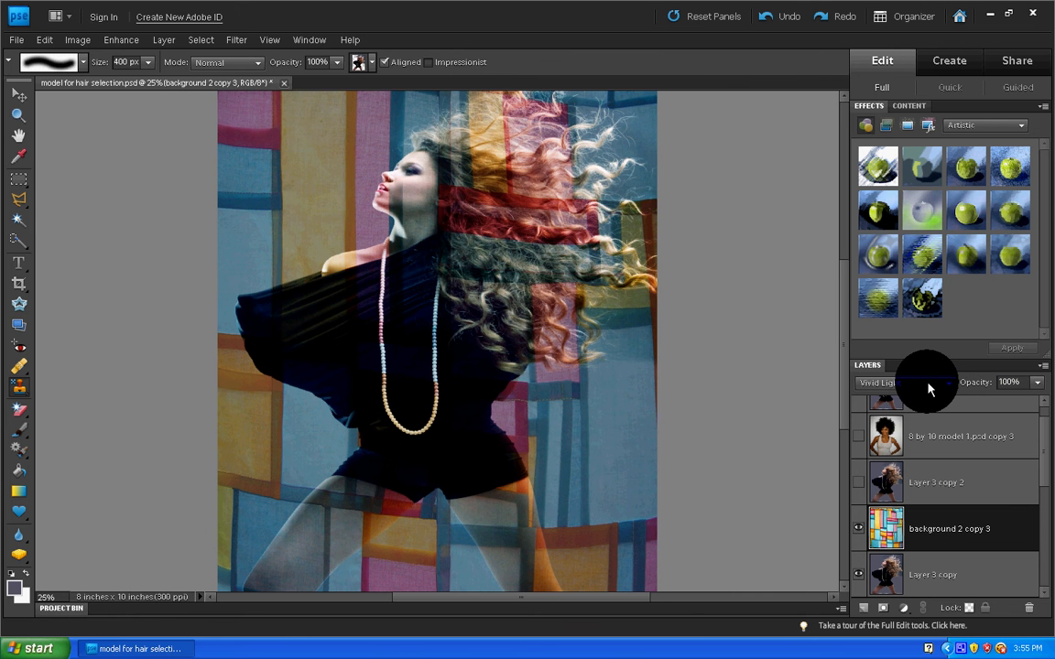
scroll(927, 389, down, 3)
scroll(927, 389, down, 5)
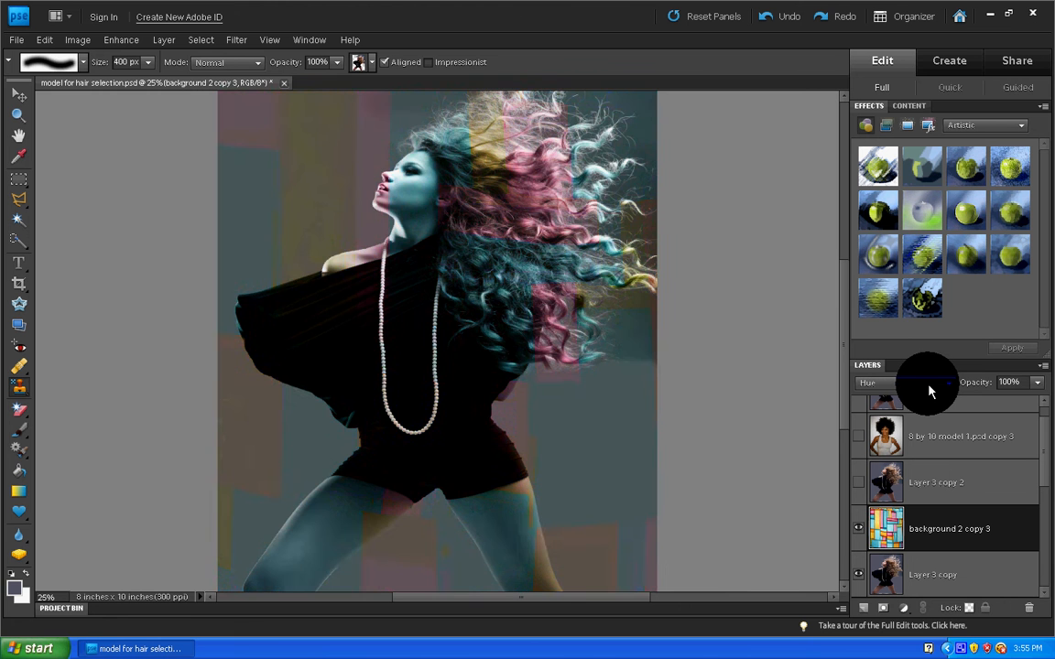
scroll(927, 389, down, 2)
key(Up)
key(Up)
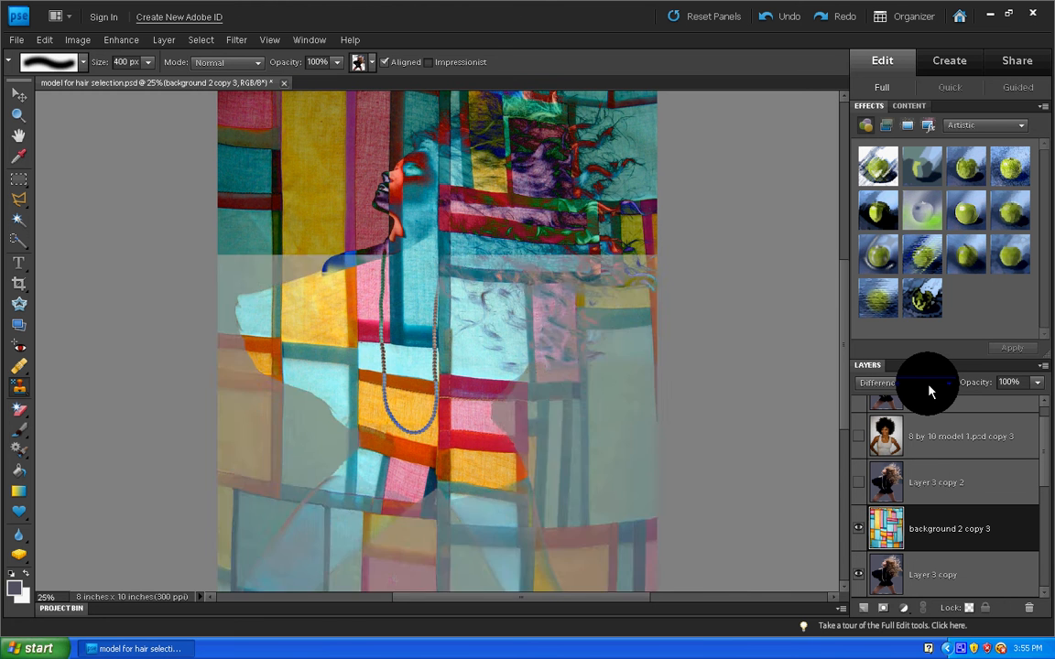
key(Up)
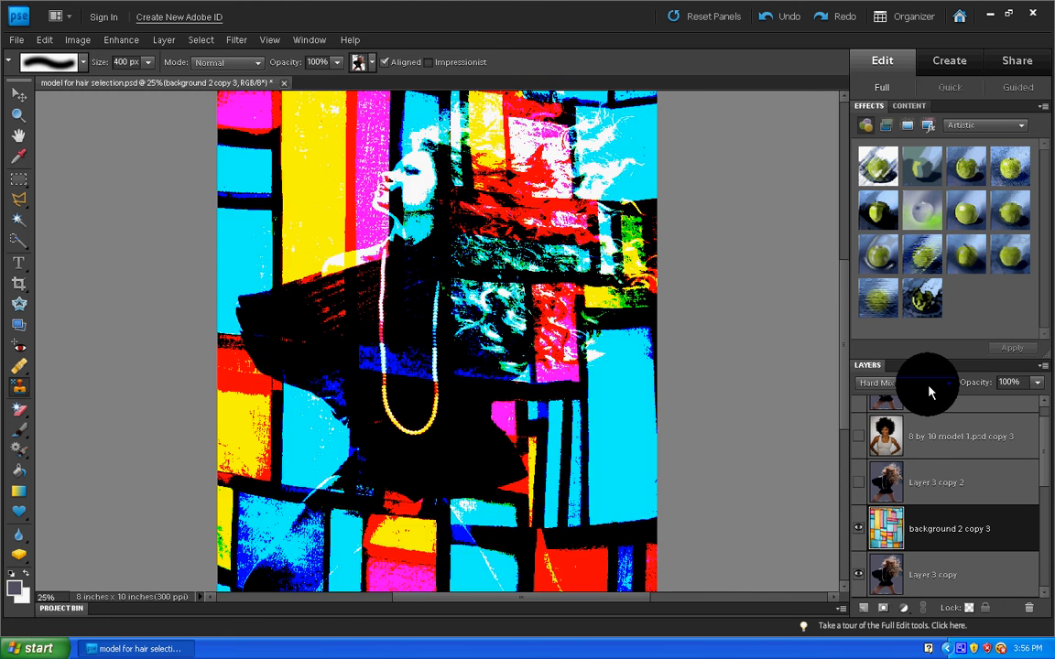
key(Down)
key(Up)
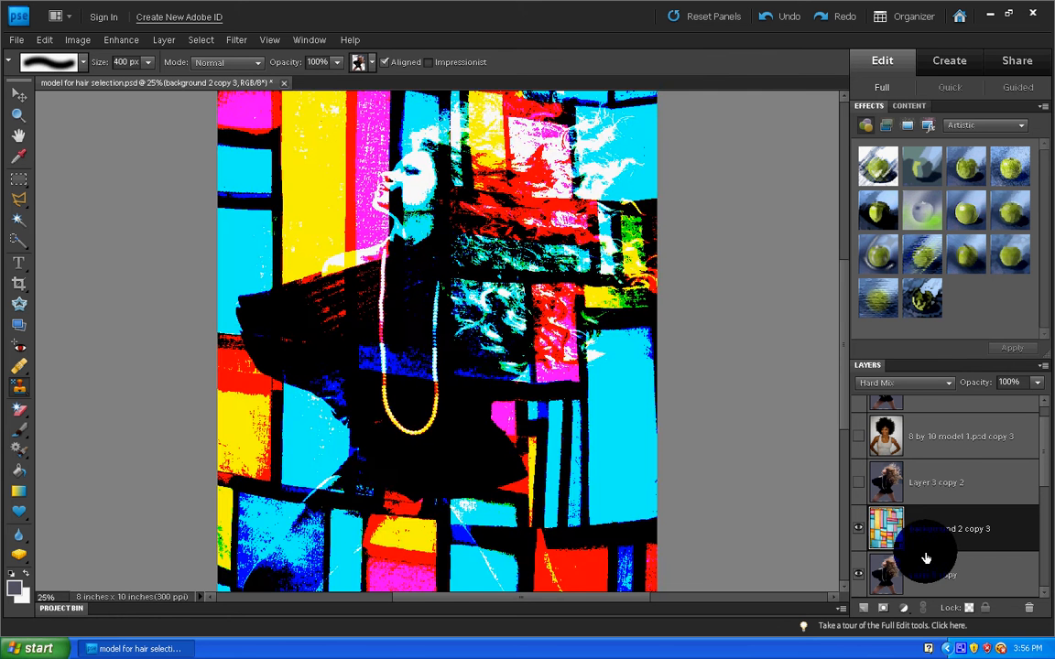
- Define background 2 copy 3 by itself as a pattern named 5, and choose that pattern for the Pattern Stamp
click(858, 574)
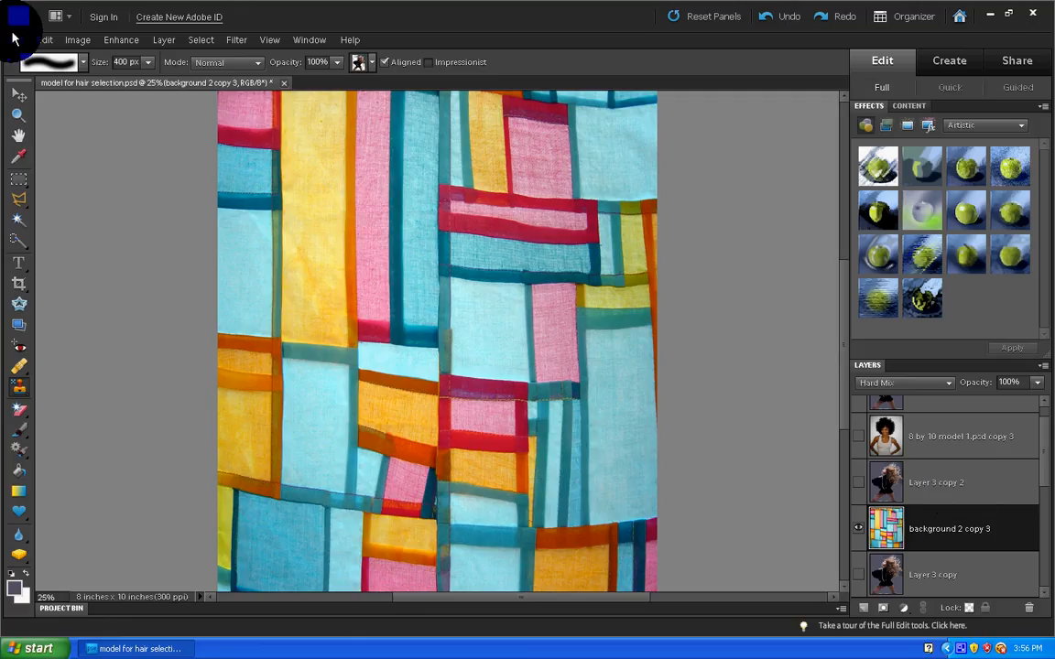
click(44, 40)
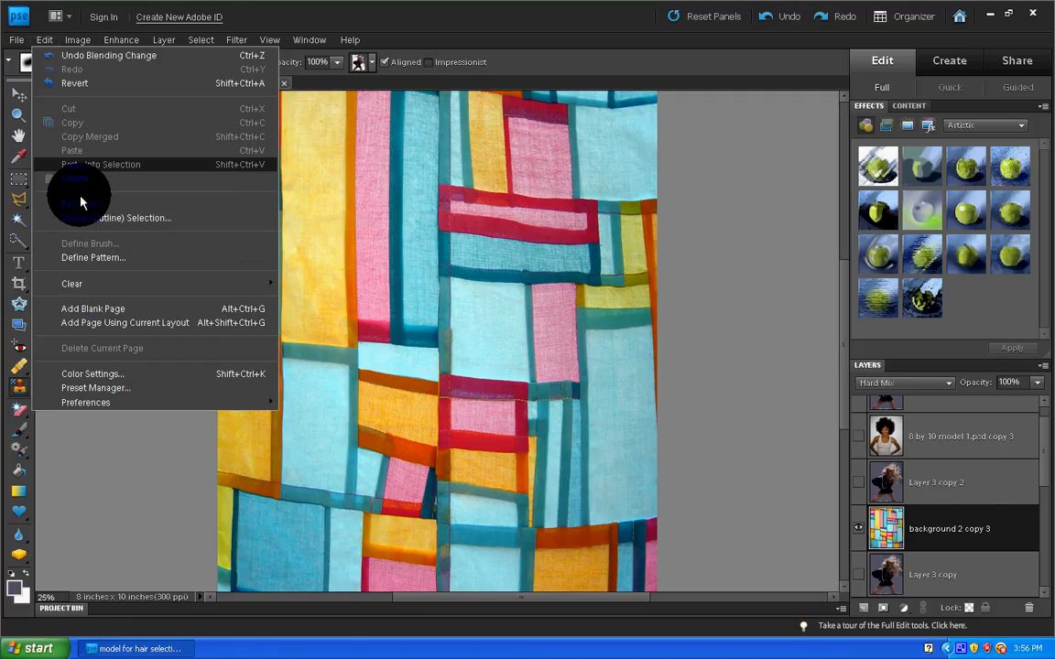
click(94, 257)
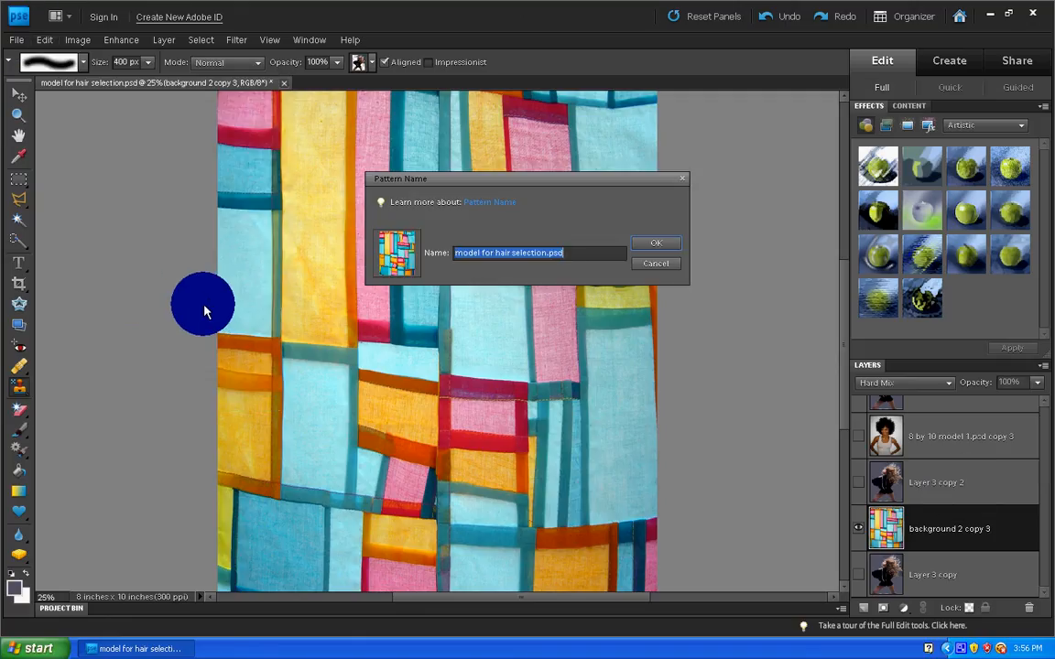
text(5)
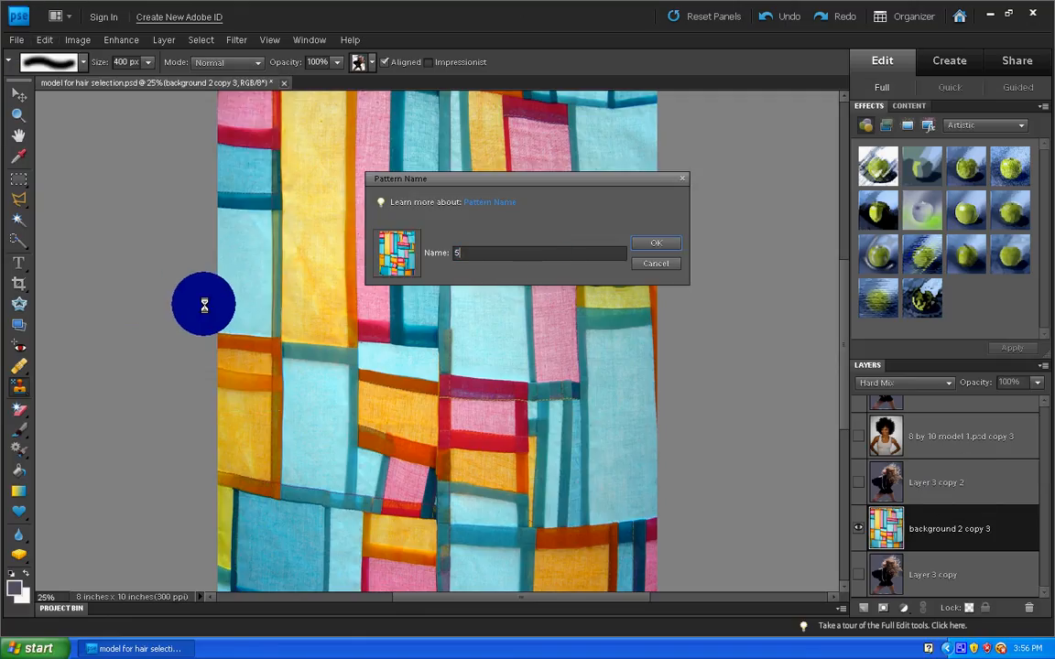
click(646, 263)
click(371, 62)
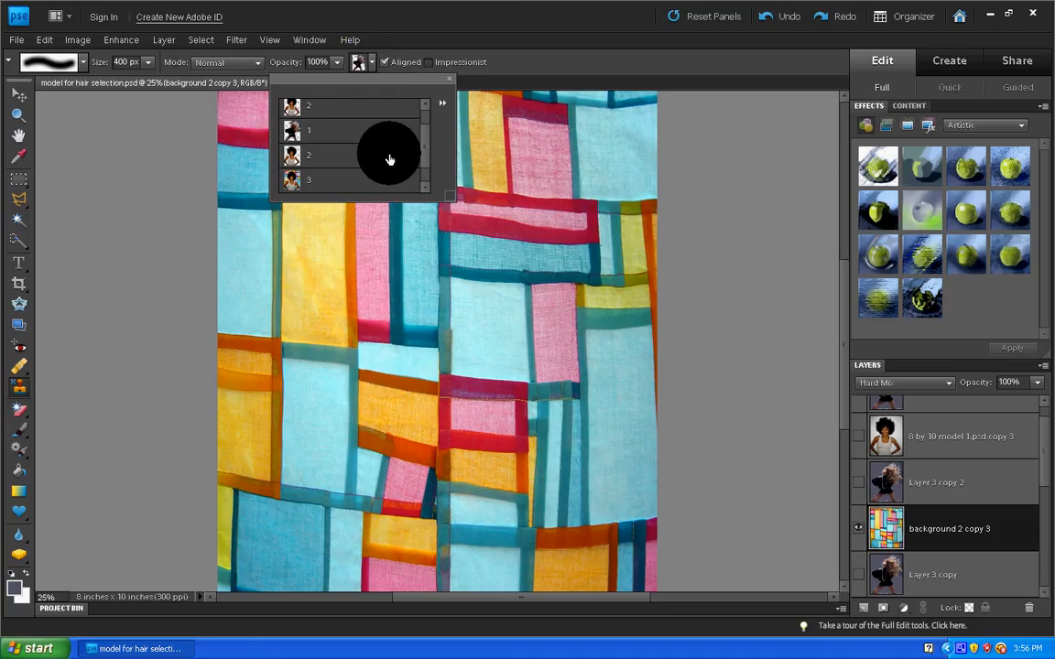
scroll(384, 170, down, 1)
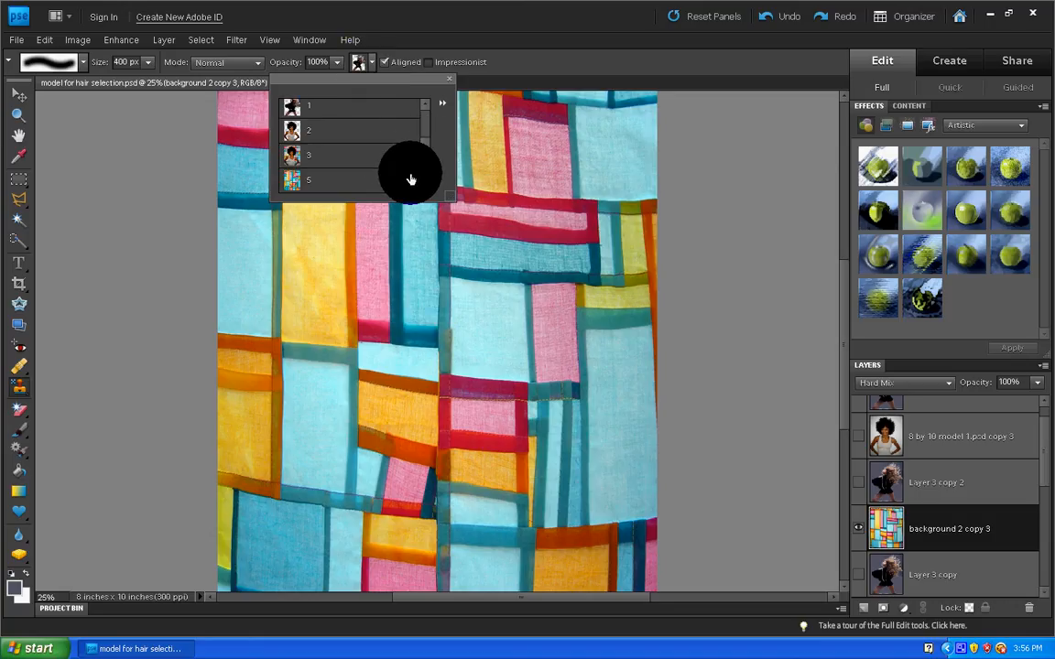
double_click(359, 181)
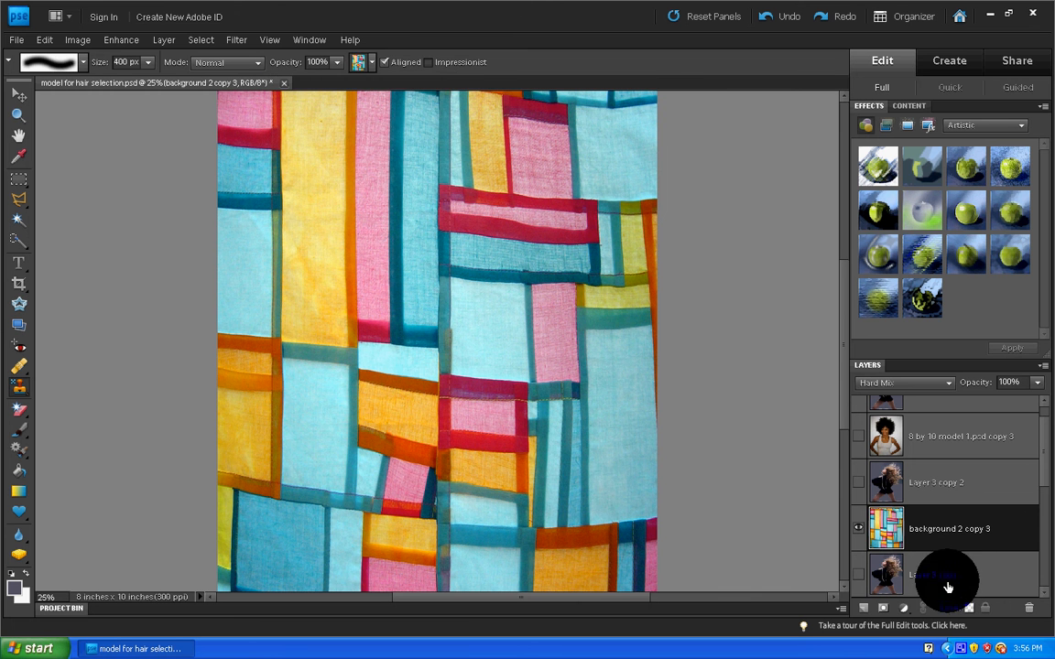
- Show and select Layer 3 copy, and hide background 2 copy 3
click(857, 583)
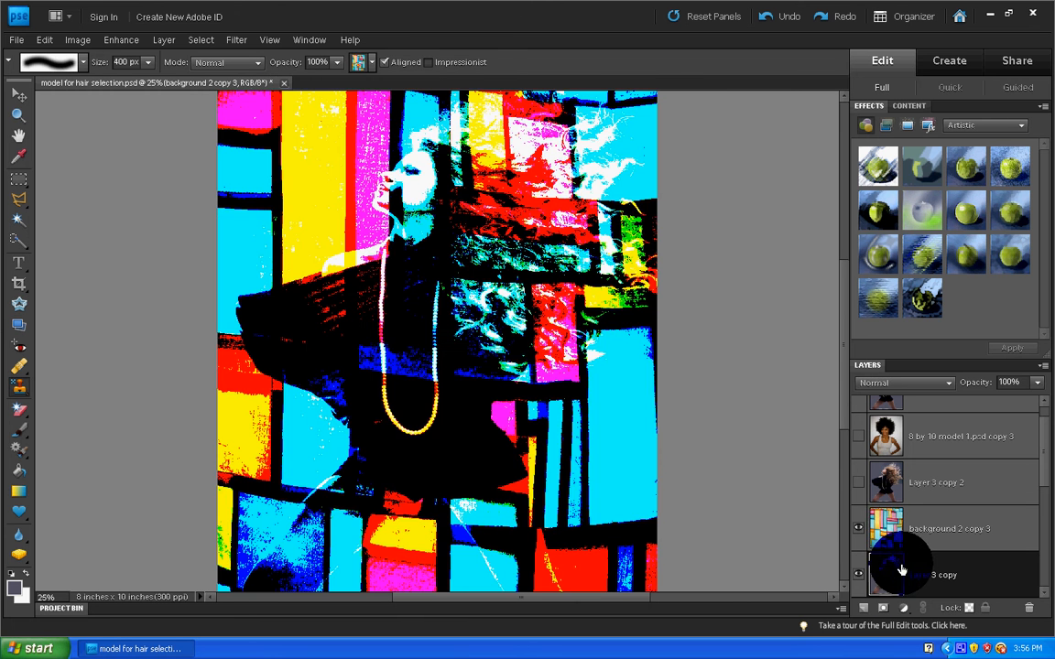
click(859, 531)
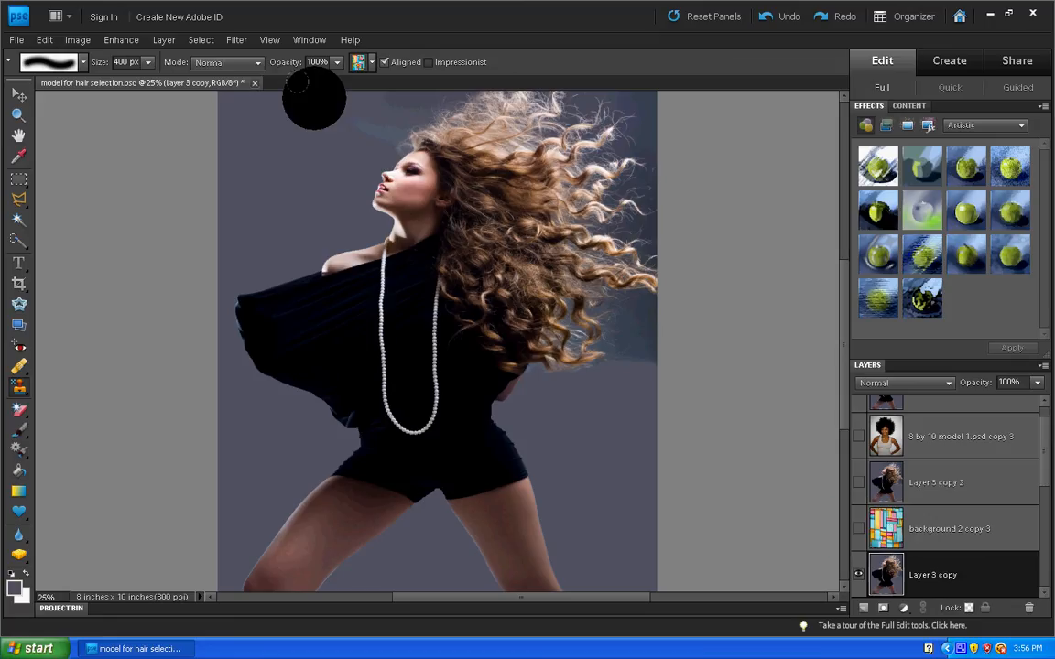
- Stamp the patchwork background pattern around the model and hair on Layer 3 copy at 35% opacity
click(337, 66)
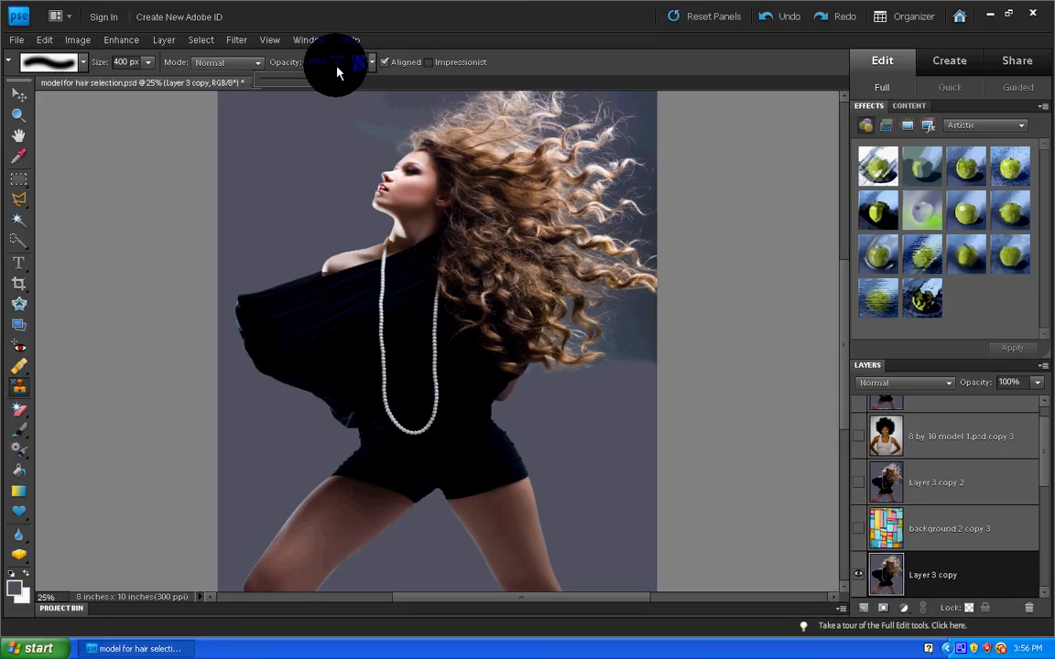
click(286, 81)
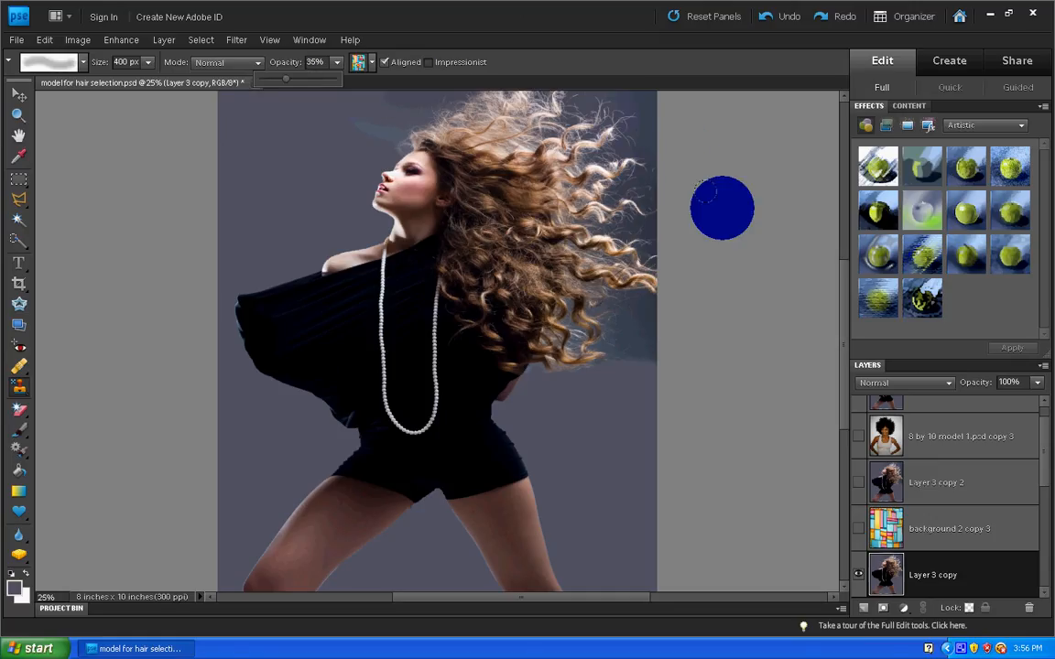
scroll(723, 207, up, 3)
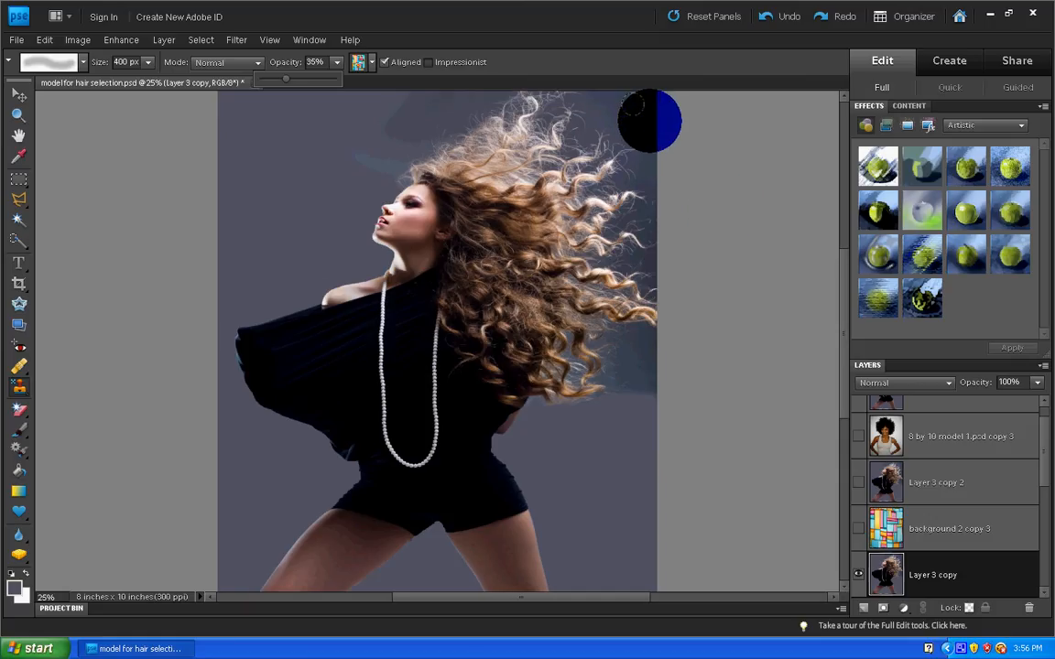
mouse_move(647, 121)
mouse_down()
mouse_move(382, 113)
mouse_move(340, 254)
mouse_move(641, 151)
mouse_move(612, 158)
mouse_move(590, 259)
mouse_move(646, 357)
mouse_move(638, 463)
mouse_move(607, 575)
mouse_move(549, 494)
mouse_up()
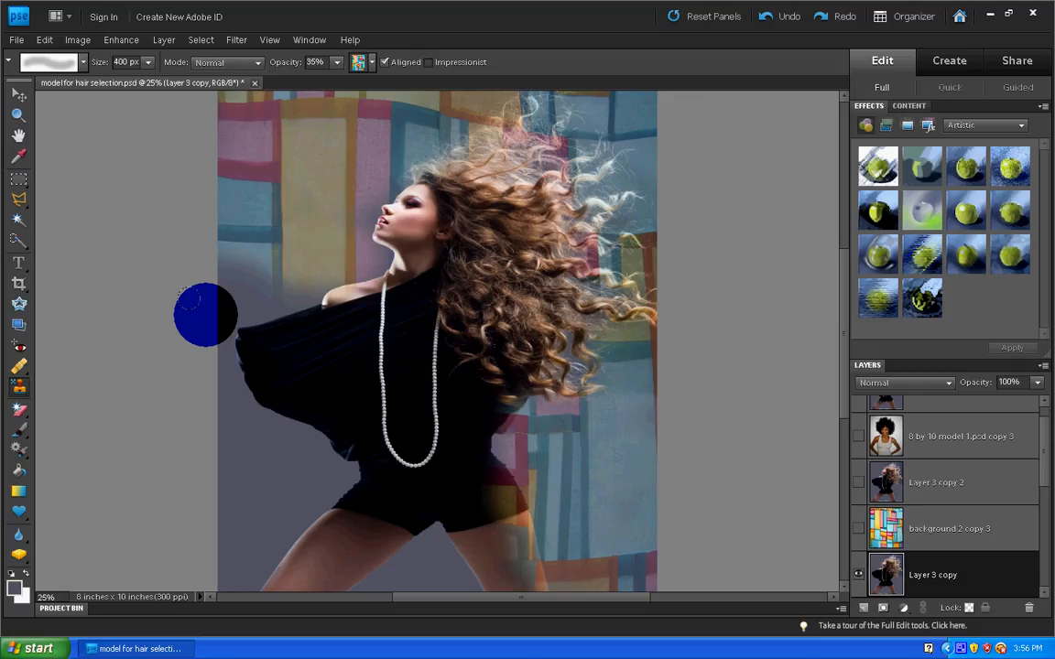
drag(205, 315, 423, 551)
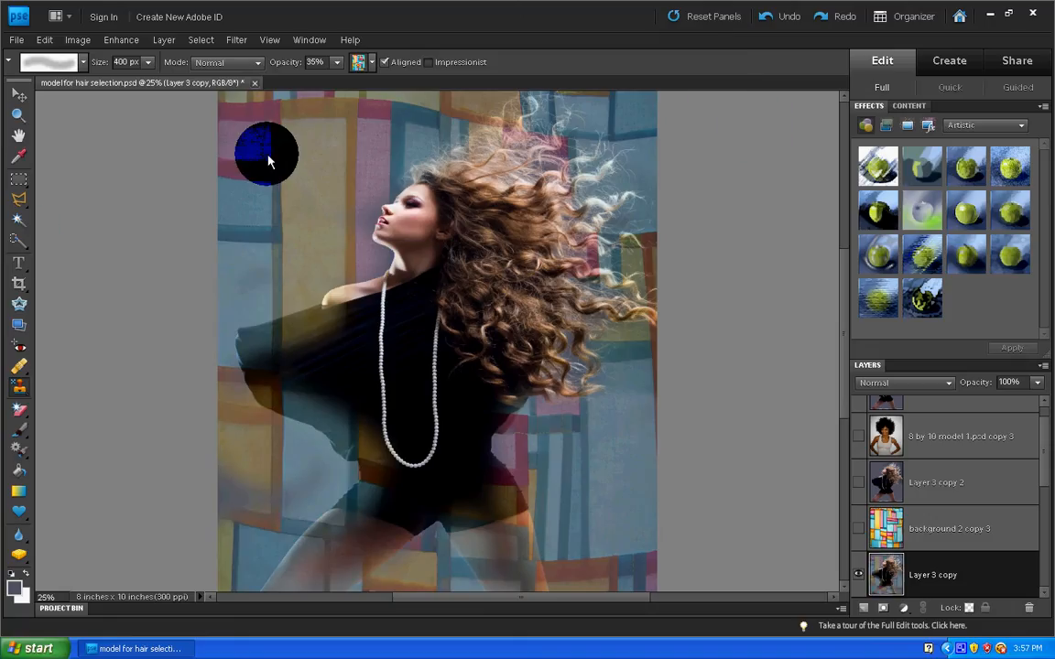
- Restore the model's clothes and legs on Layer 3 copy by stamping pattern 1 over them at 100% opacity
click(337, 65)
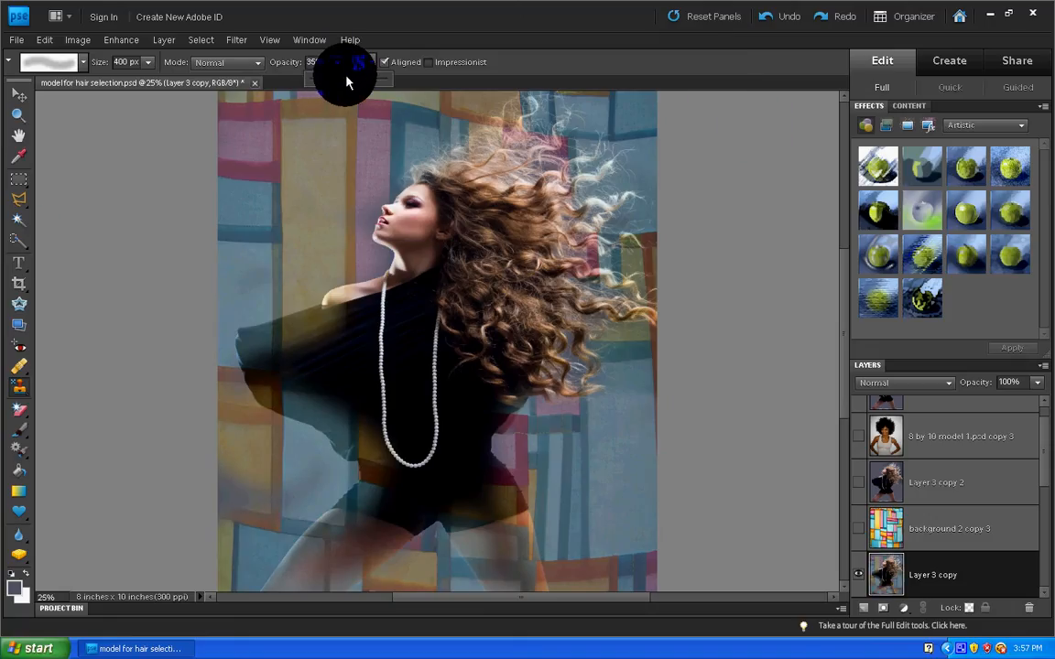
click(370, 63)
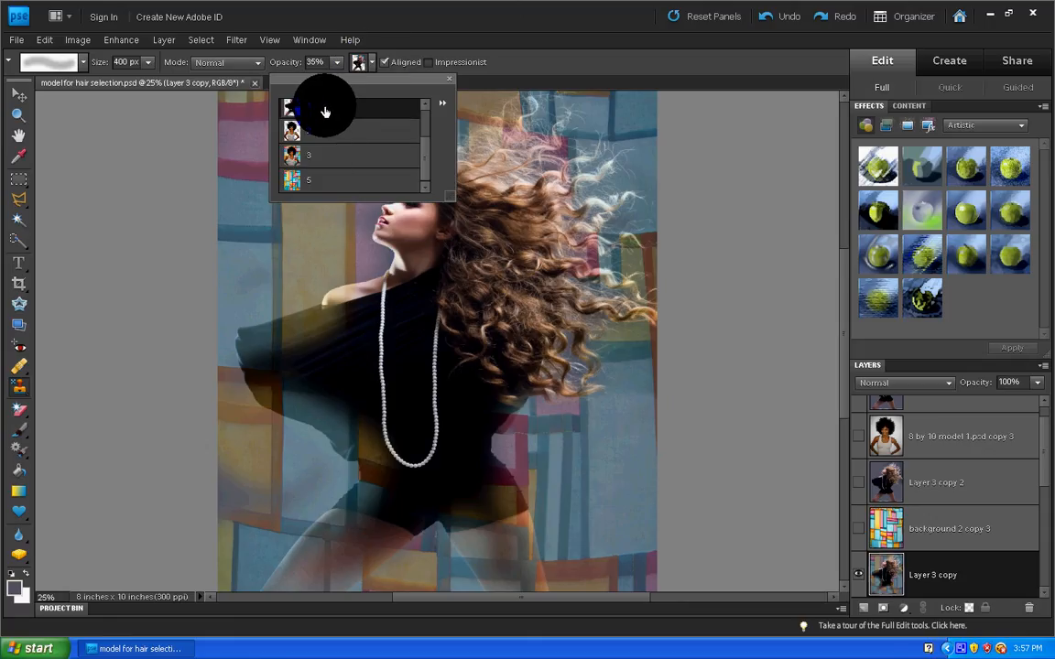
double_click(322, 106)
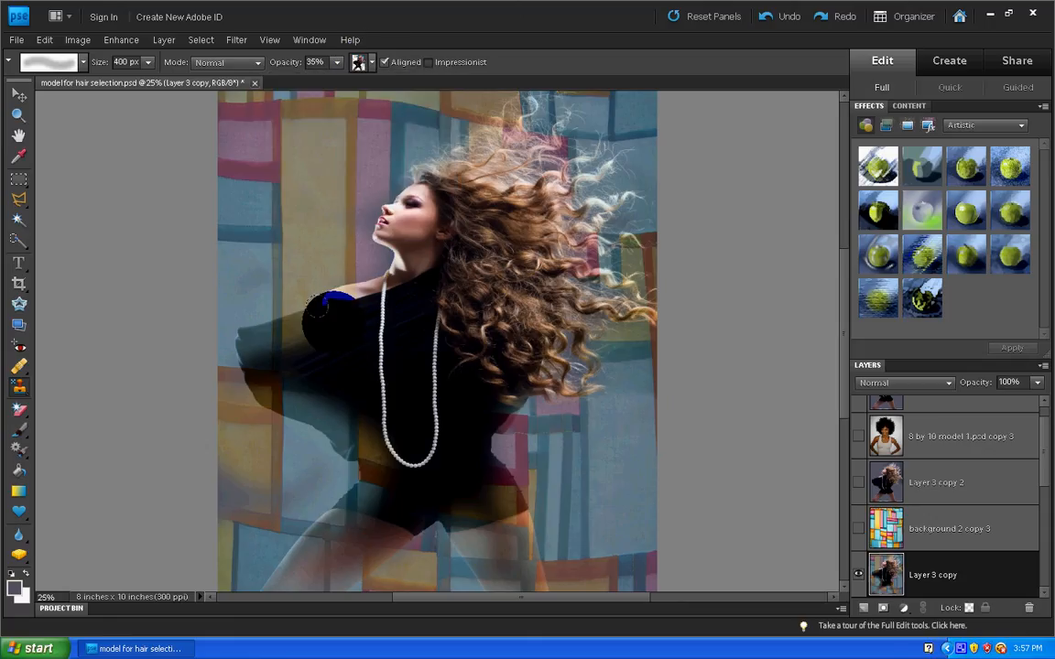
click(240, 62)
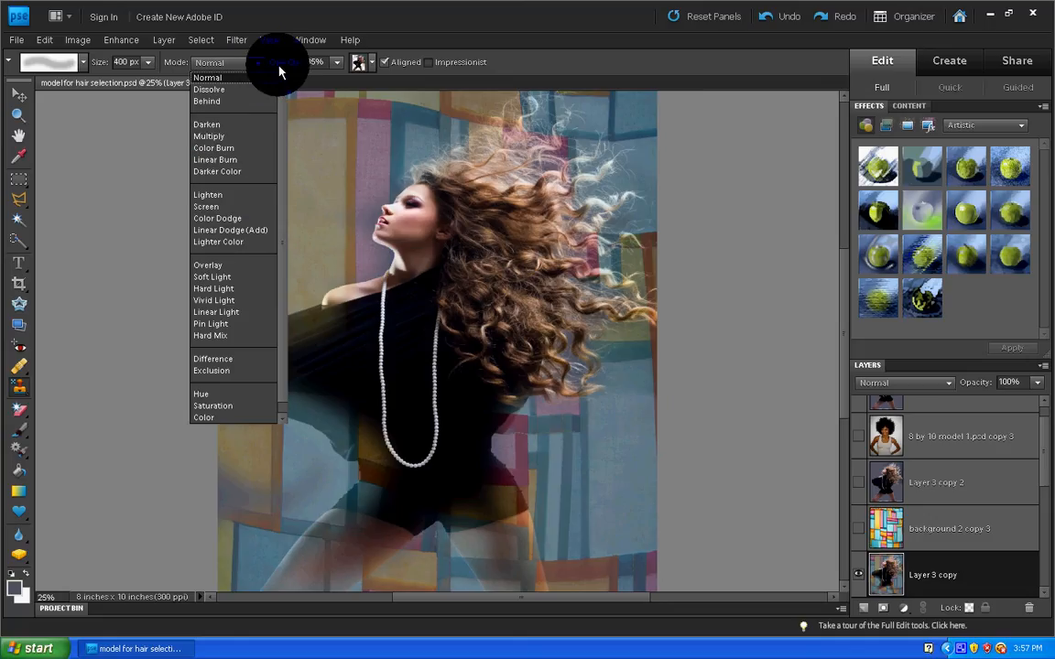
click(341, 66)
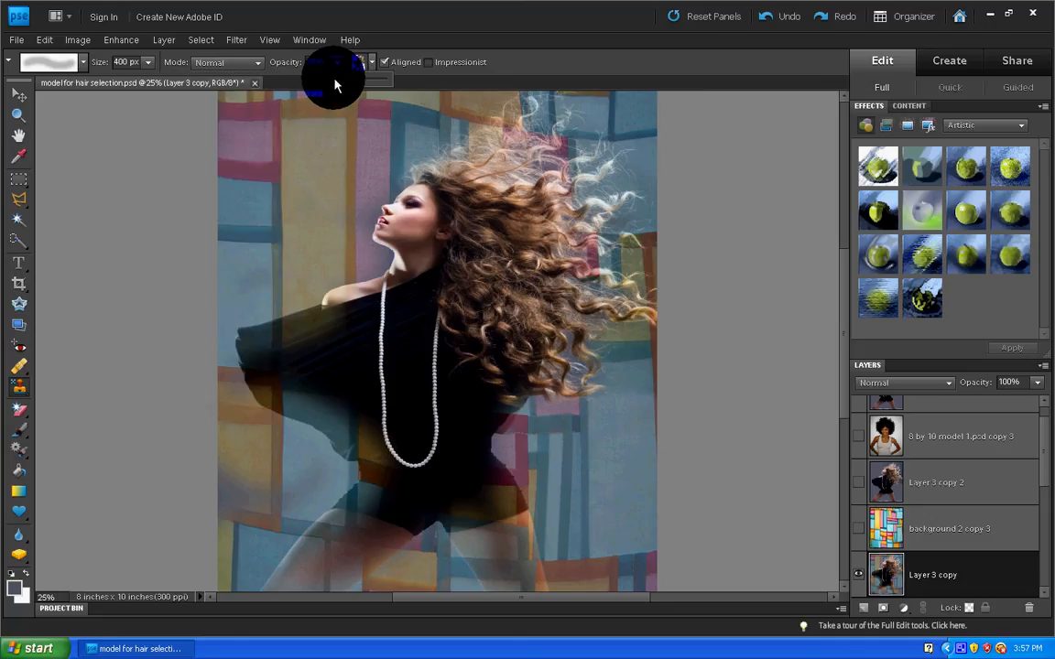
drag(336, 82, 388, 80)
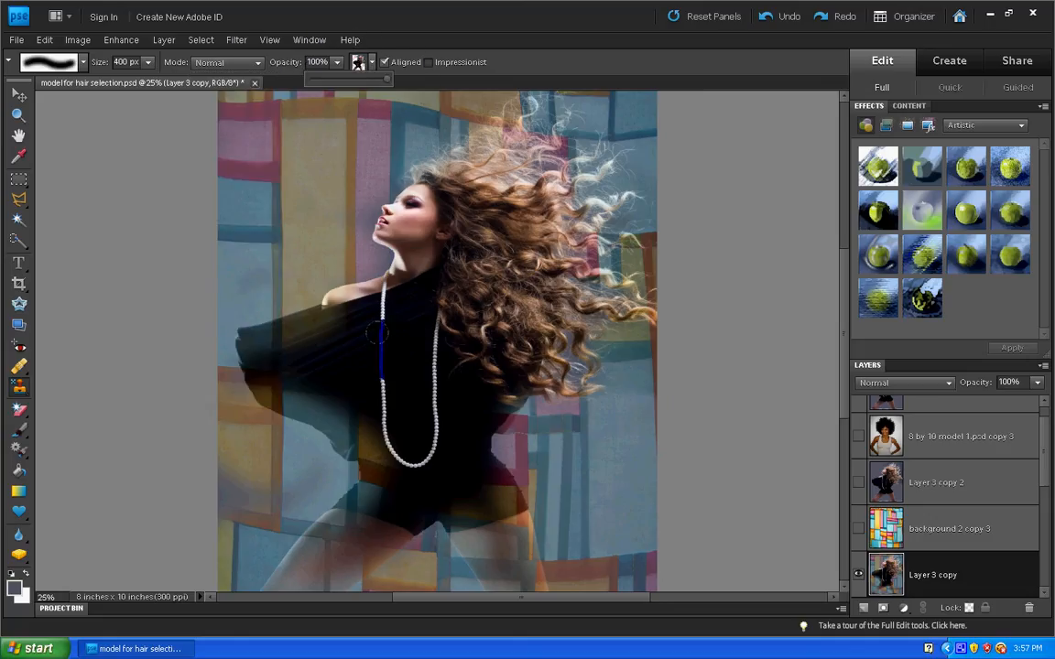
mouse_move(377, 334)
mouse_down()
mouse_move(324, 407)
mouse_move(469, 472)
mouse_up()
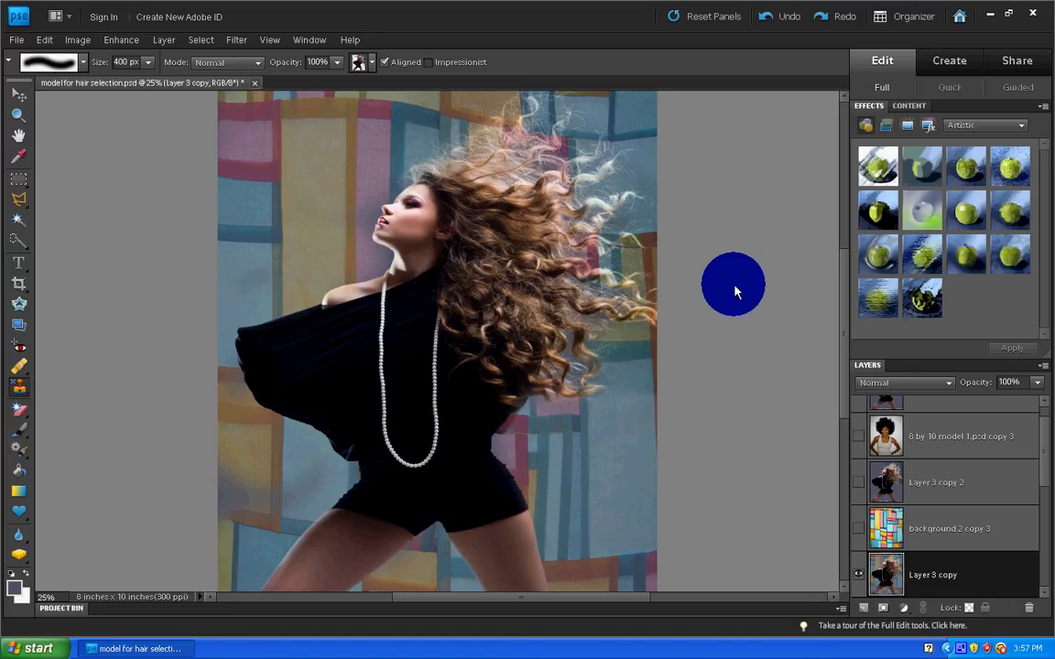
scroll(728, 371, down, 3)
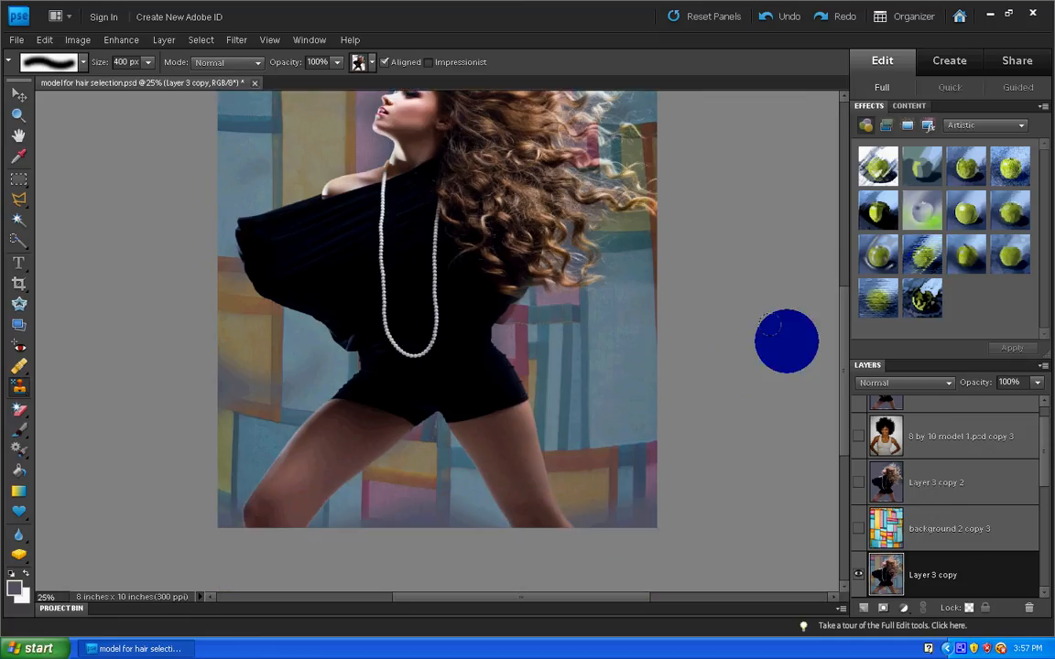
scroll(779, 334, up, 3)
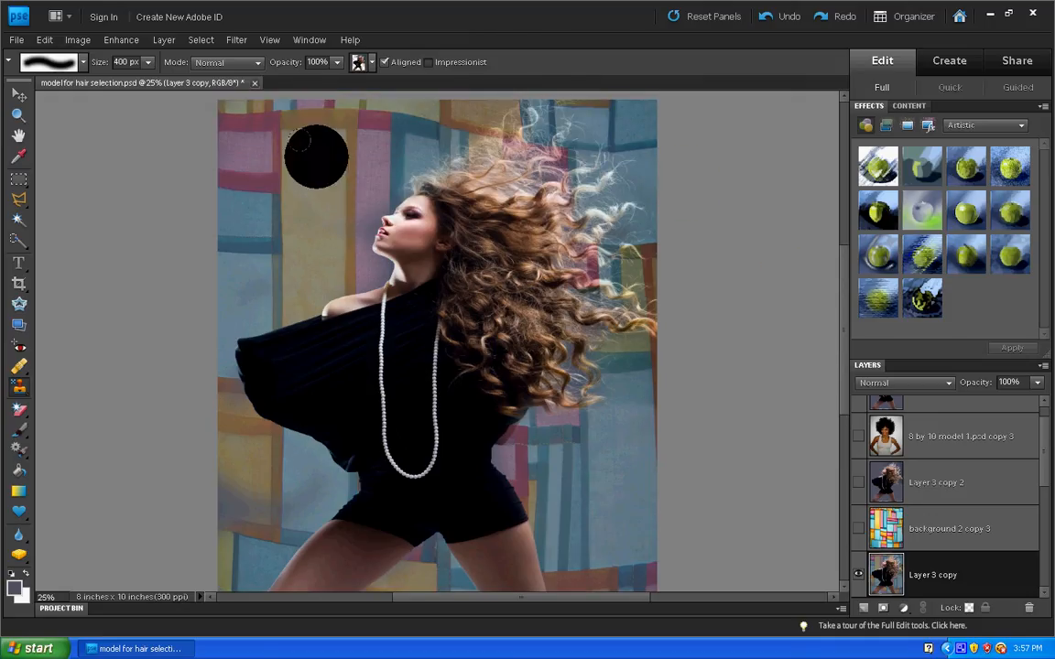
- Define the blended model and patchwork image as a pattern named 6, and choose it for the Pattern Stamp
click(44, 40)
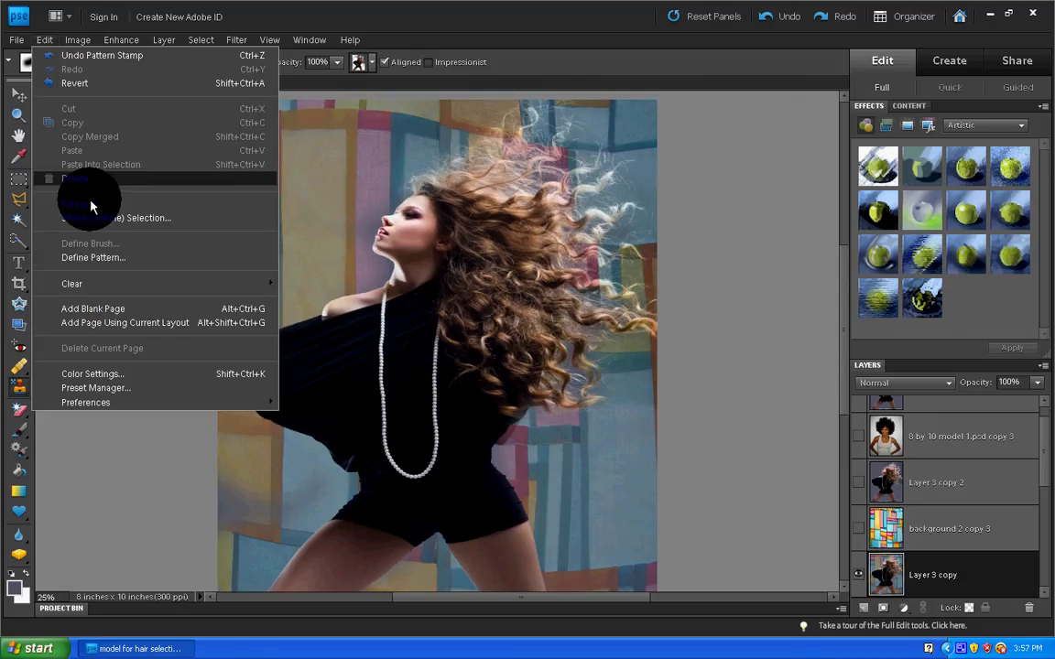
click(108, 260)
text(6)
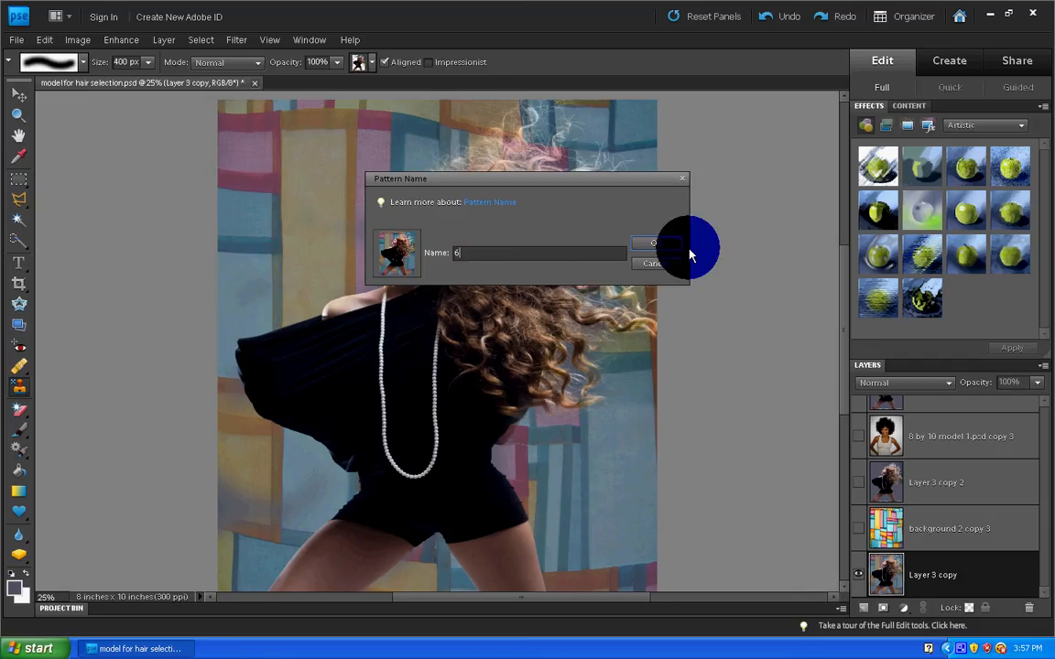
click(689, 256)
click(371, 63)
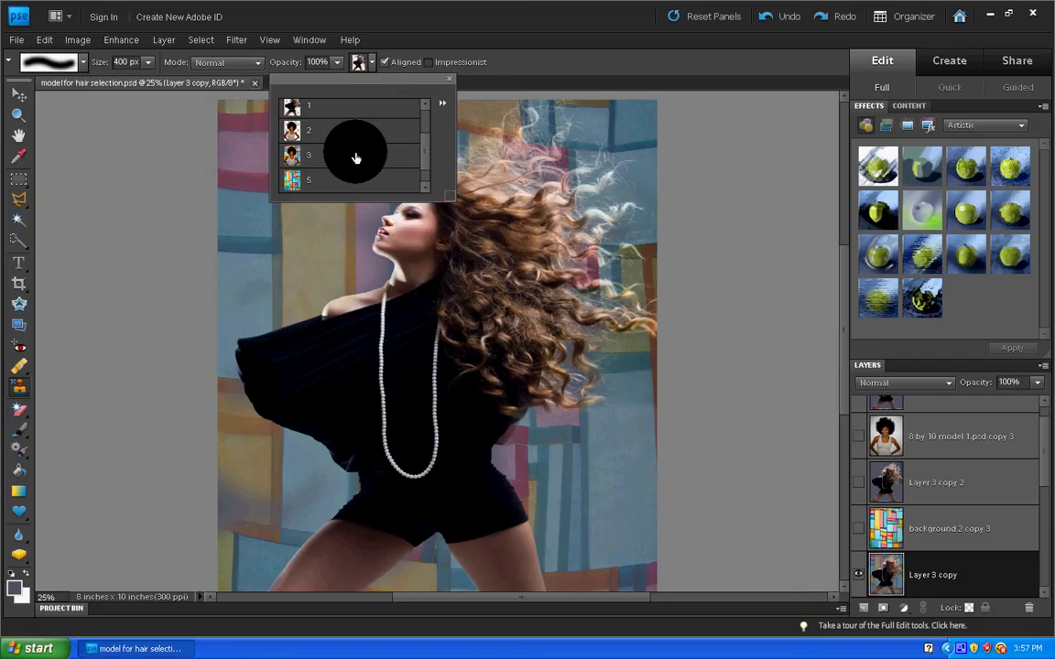
drag(427, 148, 423, 176)
double_click(387, 179)
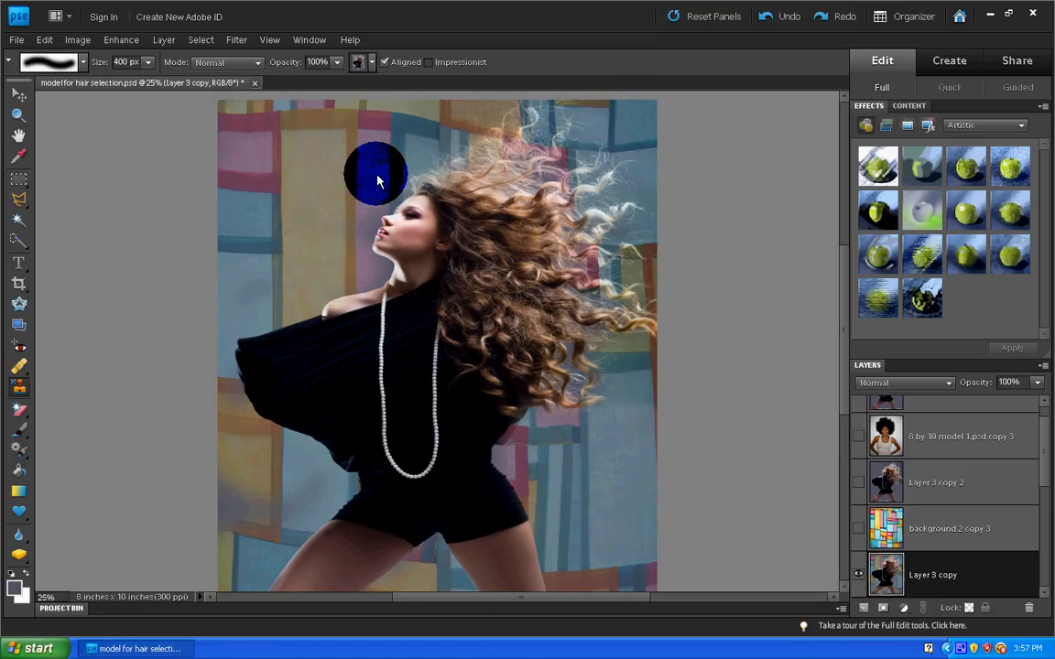
- Try stamping pattern 6 over the background around the model in Multiply mode, and undo the strokes
click(257, 64)
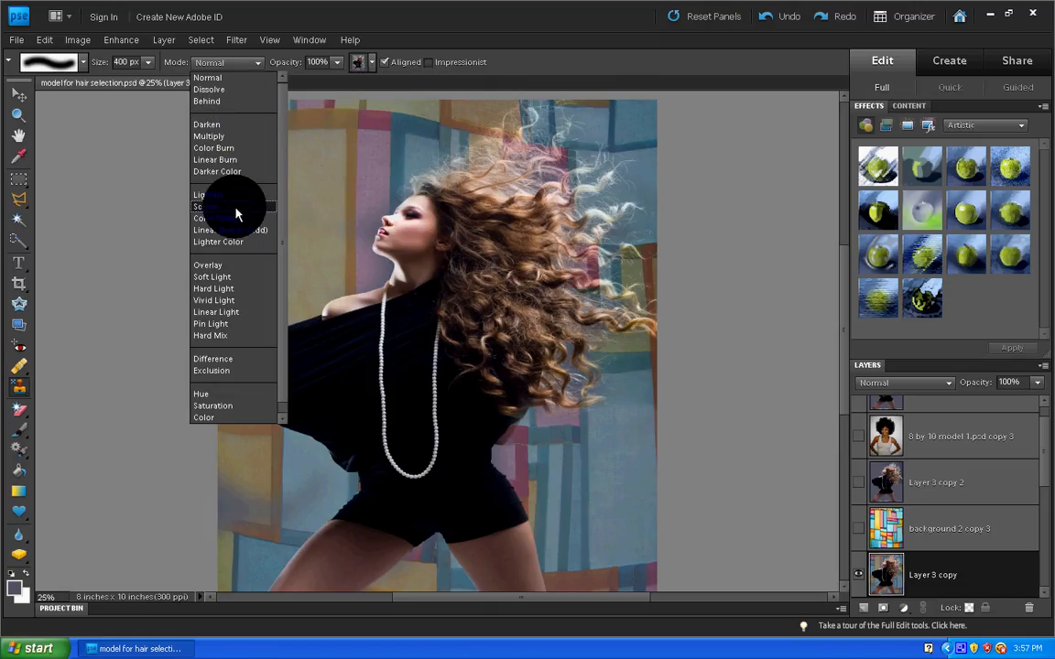
click(229, 136)
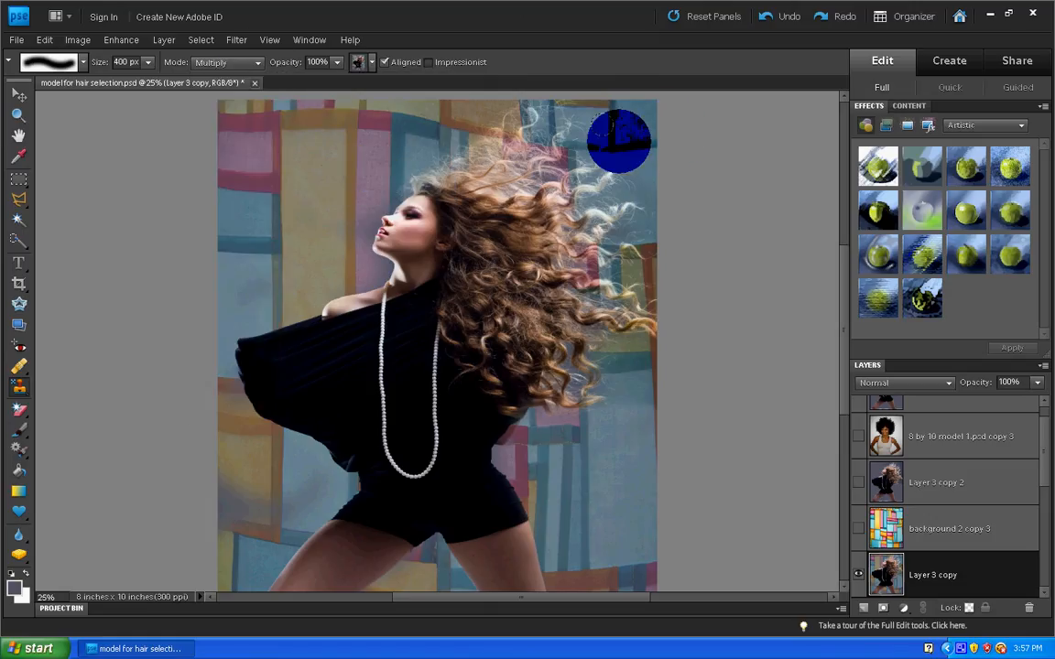
mouse_move(619, 141)
mouse_down()
mouse_move(448, 135)
mouse_move(318, 260)
mouse_up()
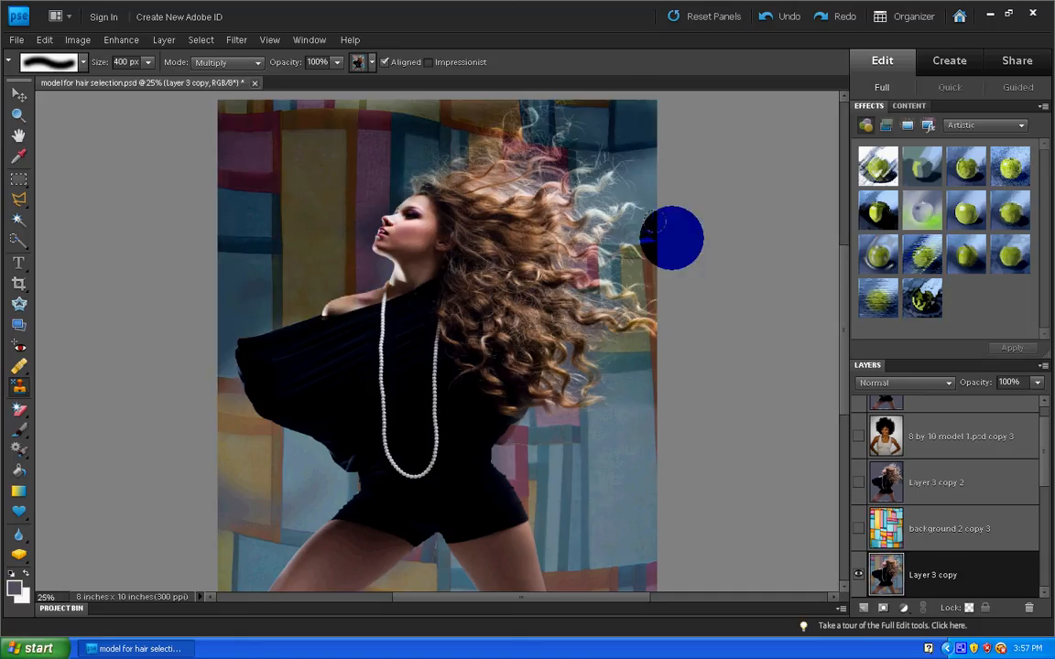
mouse_move(671, 238)
mouse_down()
mouse_move(555, 441)
mouse_move(623, 560)
mouse_move(645, 577)
mouse_up()
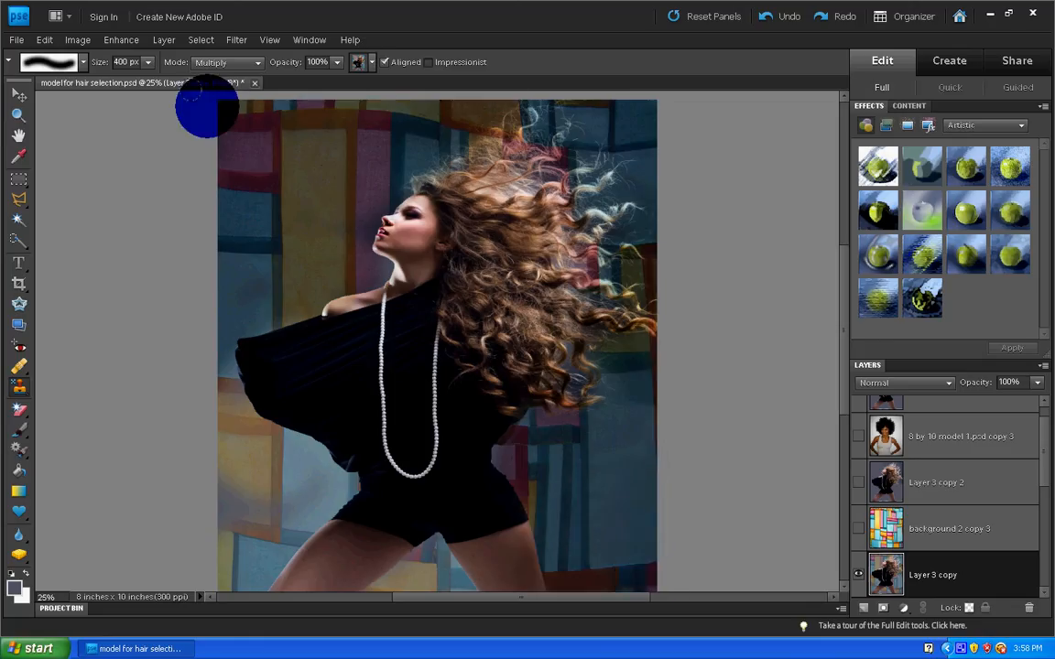
drag(307, 474, 261, 419)
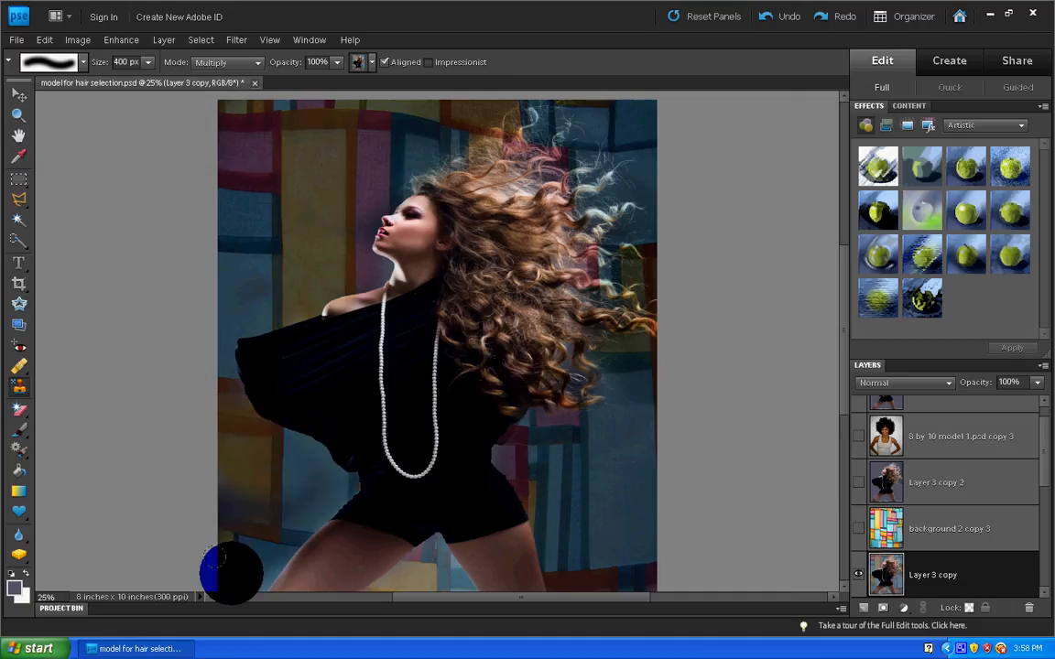
click(768, 19)
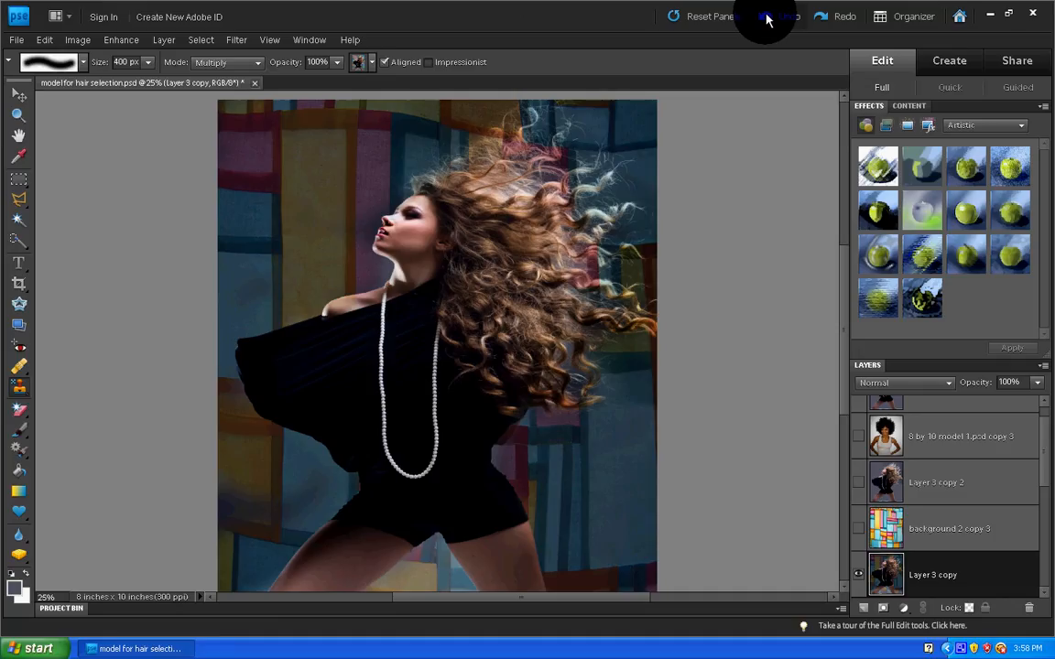
click(767, 19)
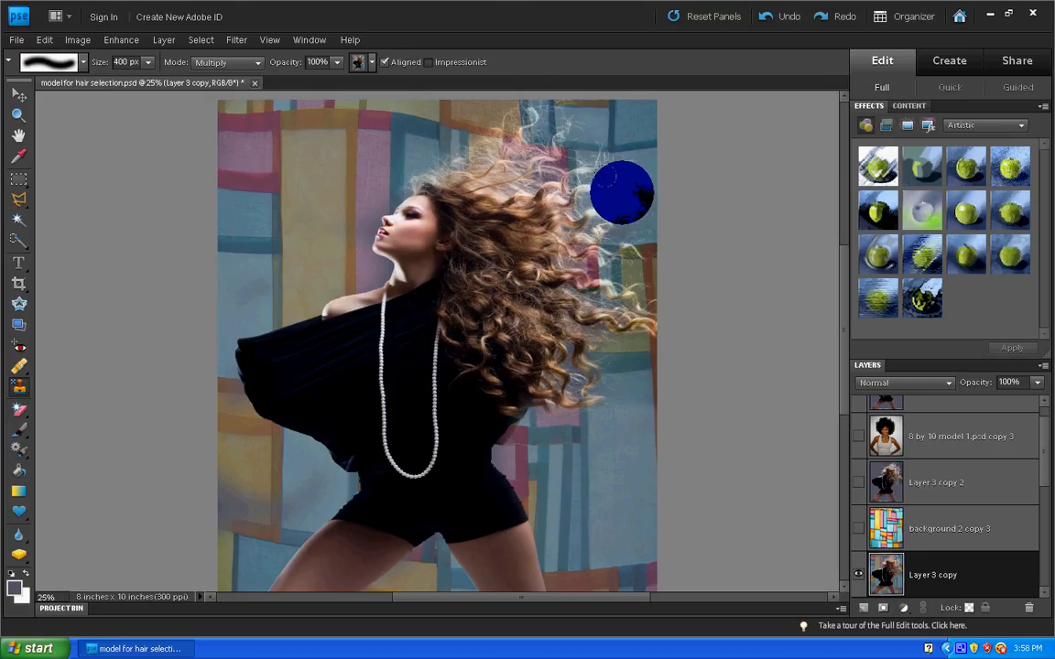
- Examine the model's face and the fine hair strands against the patchwork background up close
key(ctrl+equal)
key(ctrl+equal)
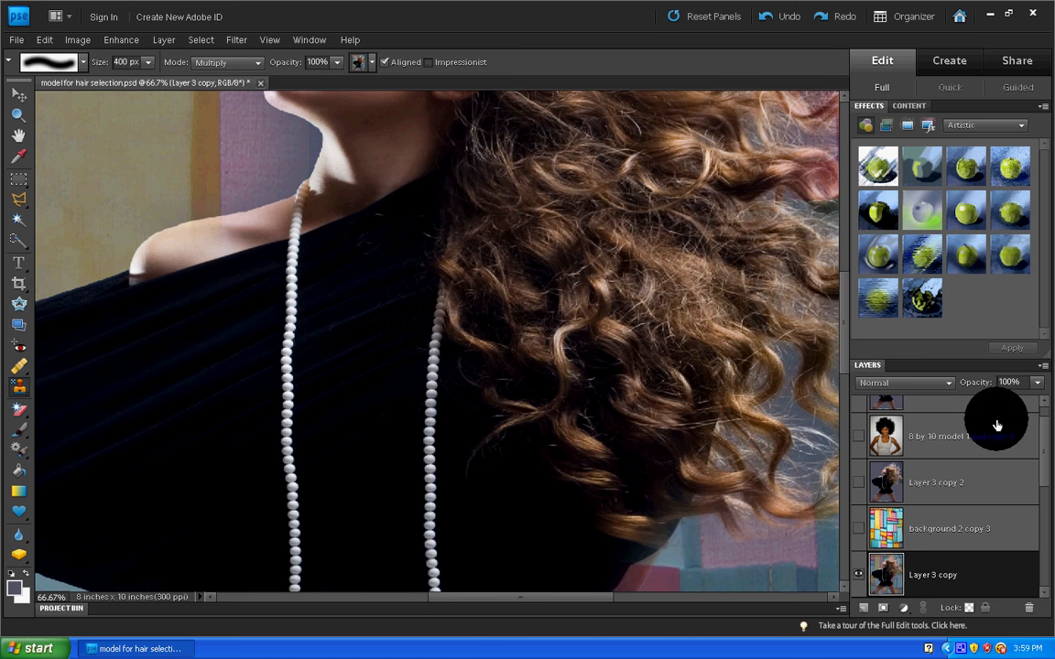
scroll(843, 300, up, 3)
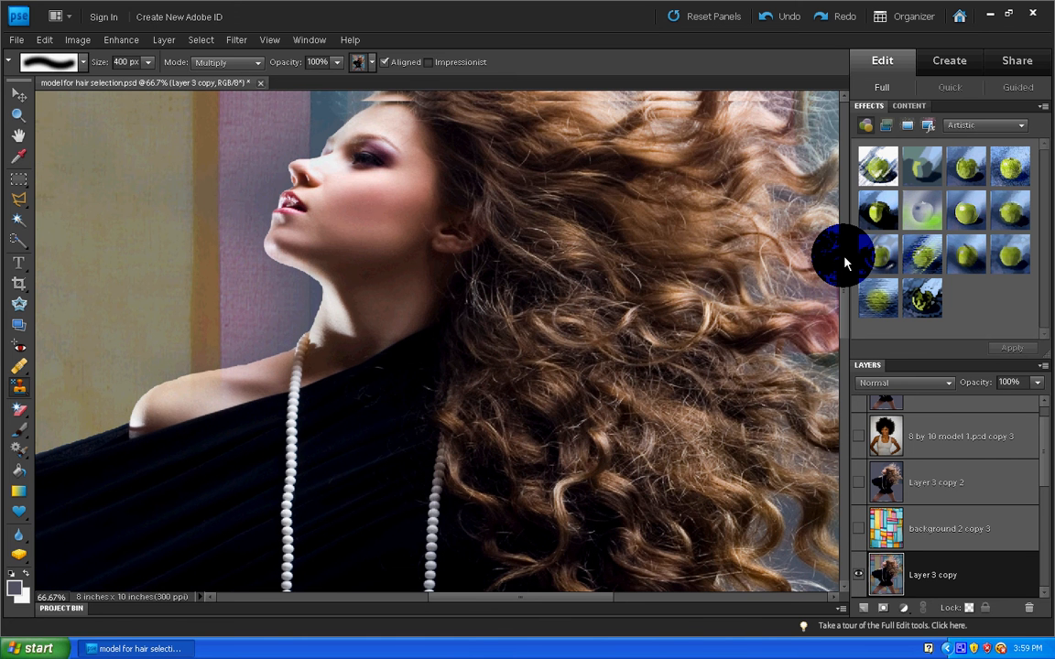
scroll(843, 259, up, 3)
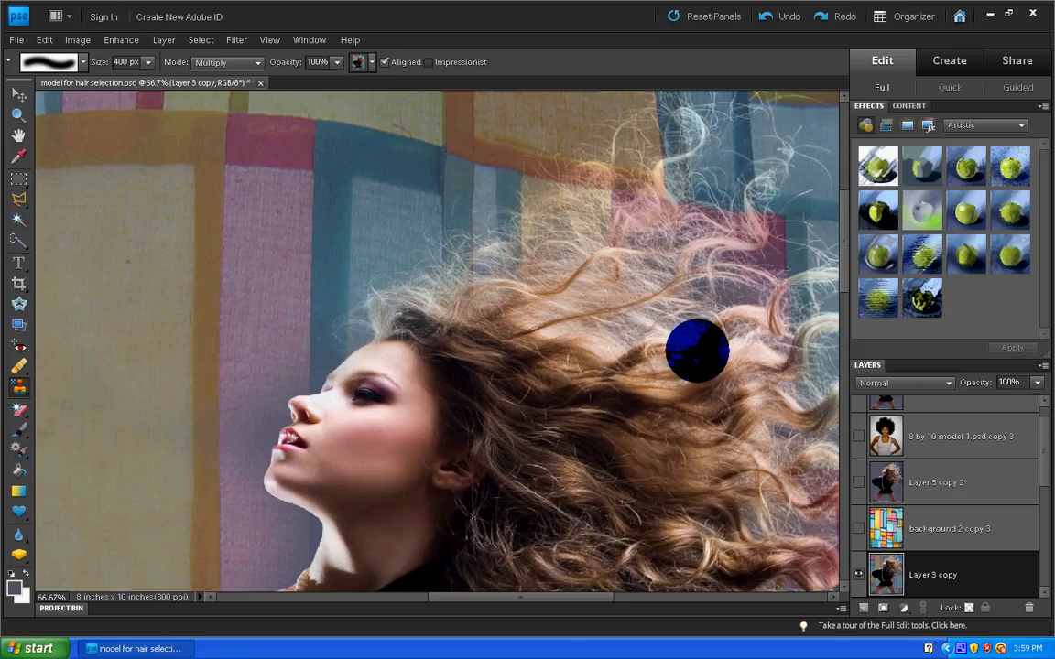